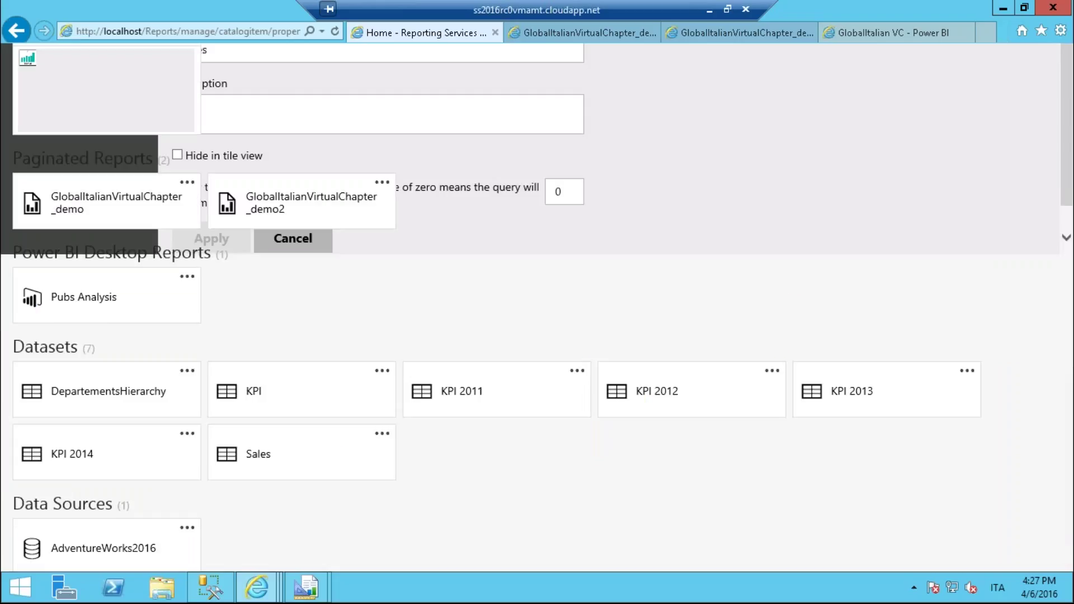
Leave the Sales dataset's properties and return to the Home folder.
{"action": "scroll", "coordinate": [218, 345], "scroll_direction": "down", "scroll_amount": 1}
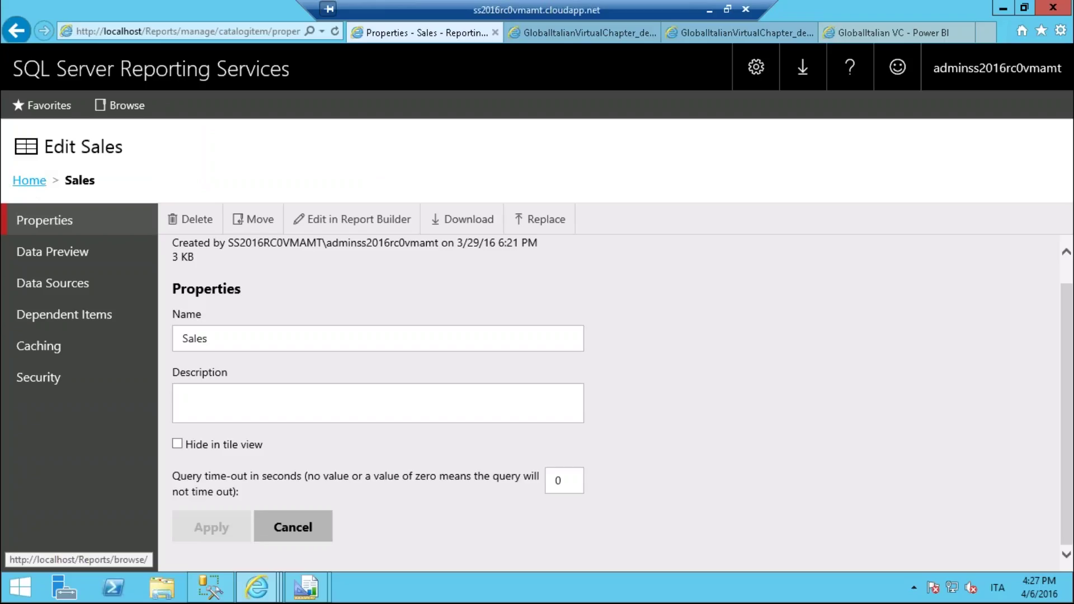
{"action": "left_click", "coordinate": [46, 180]}
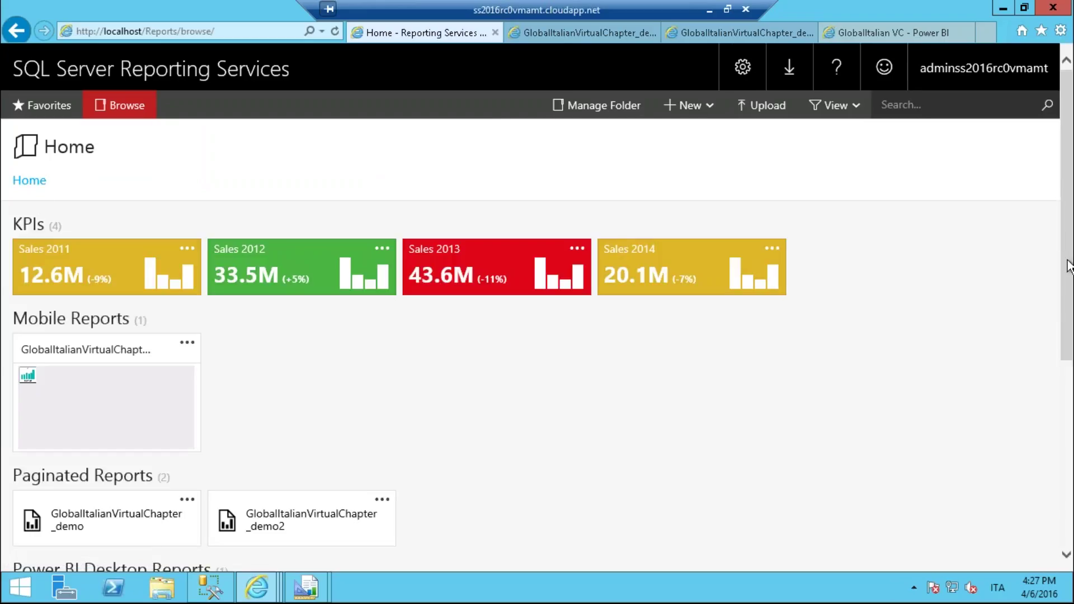
Examine the Sales 2011 to Sales 2014 KPI tiles and the report sections in the Home folder.
{"action": "scroll", "coordinate": [1069, 266], "scroll_direction": "down", "scroll_amount": 2}
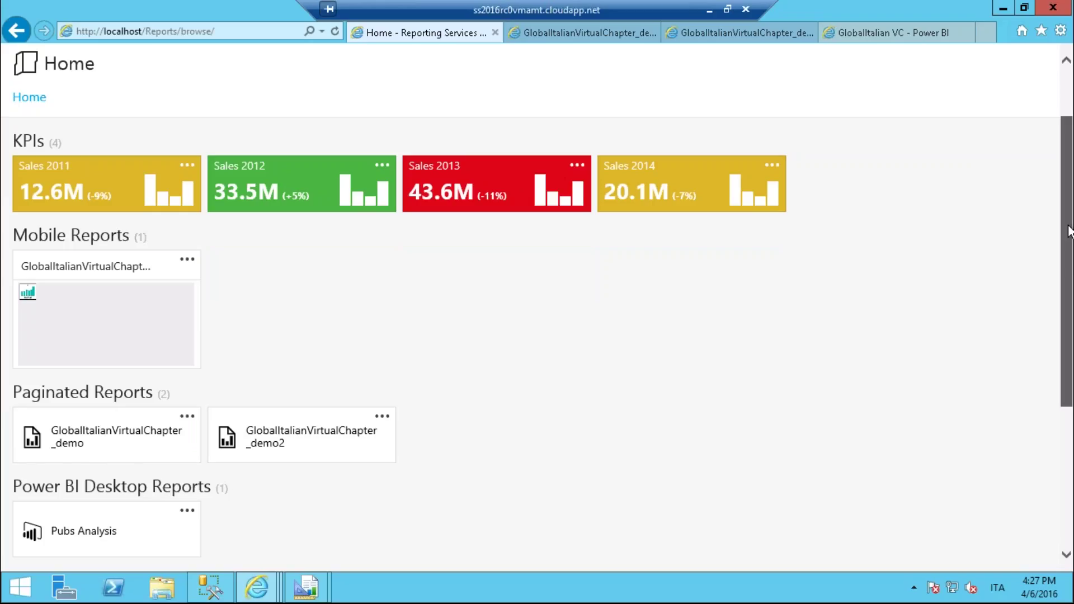
{"action": "scroll", "coordinate": [1069, 232], "scroll_direction": "up", "scroll_amount": 1}
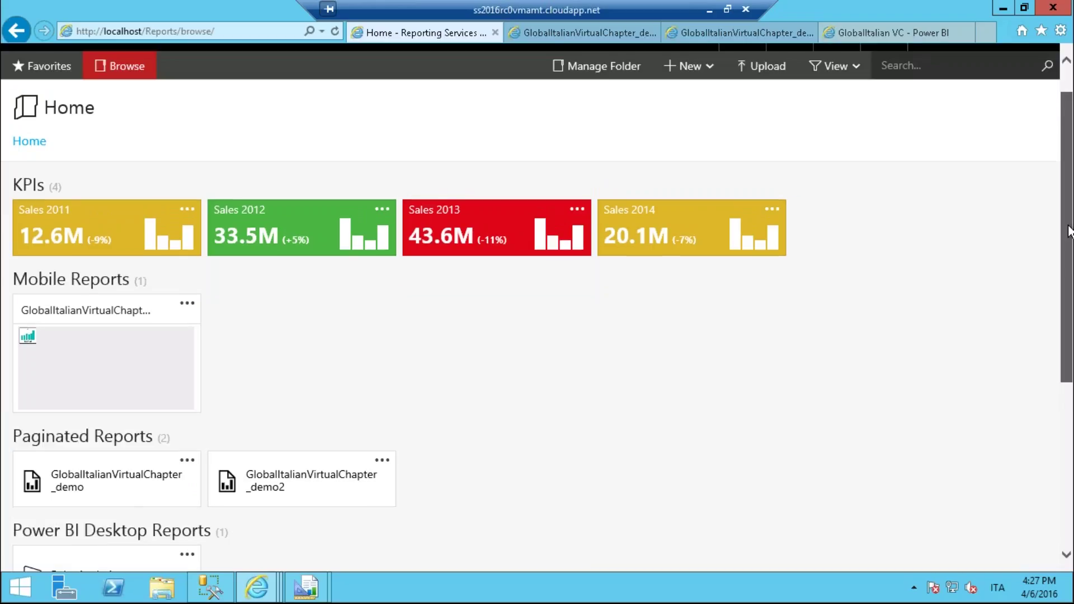
{"action": "scroll", "coordinate": [1068, 230], "scroll_direction": "up", "scroll_amount": 1}
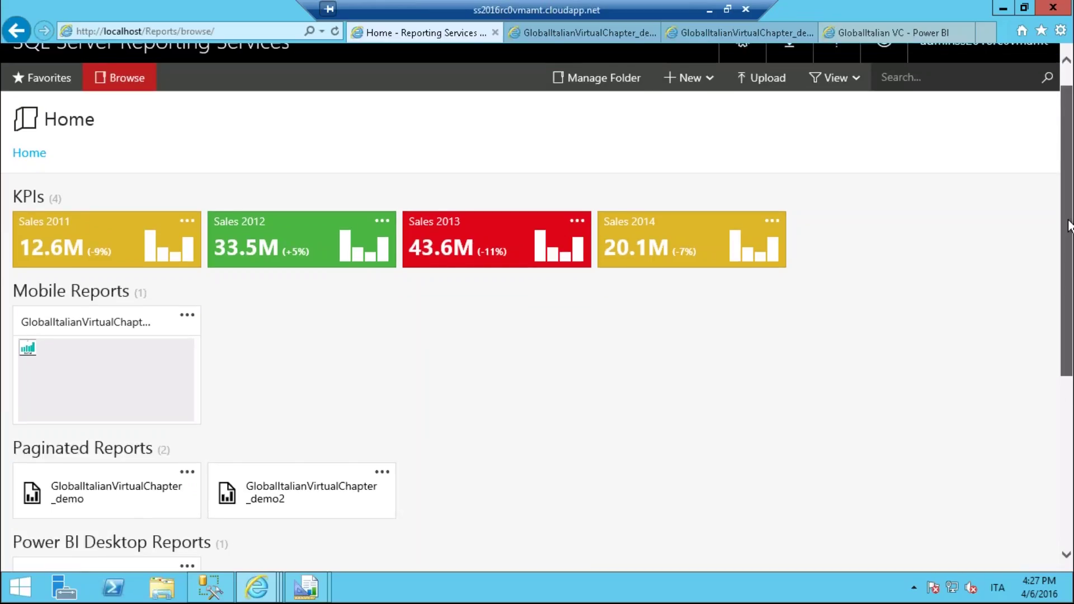
{"action": "scroll", "coordinate": [1068, 227], "scroll_direction": "up", "scroll_amount": 1}
{"action": "scroll", "coordinate": [1068, 224], "scroll_direction": "up", "scroll_amount": 1}
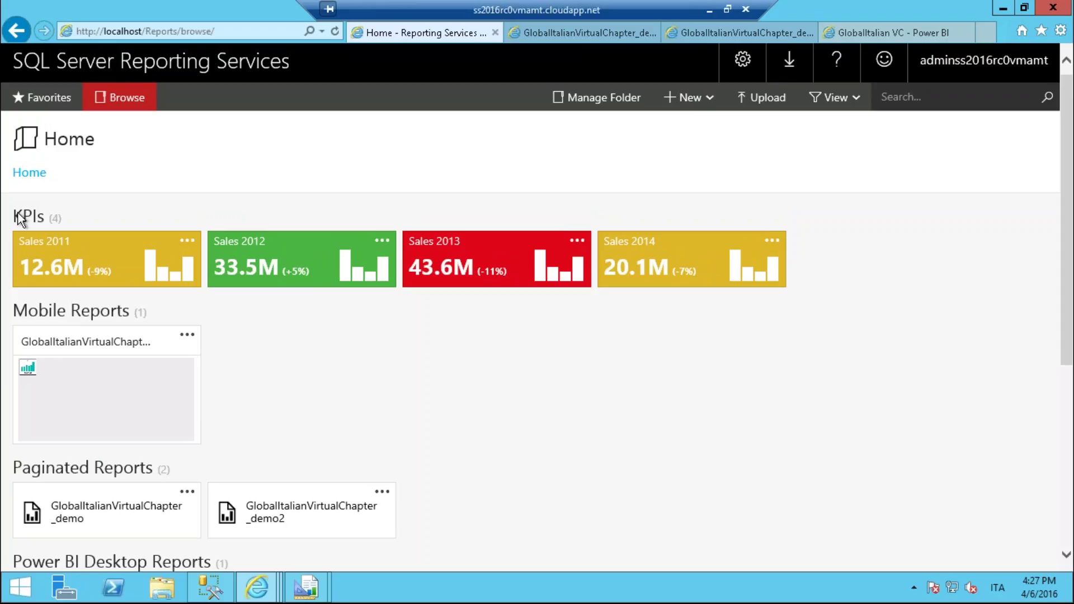
{"action": "left_click", "coordinate": [243, 259]}
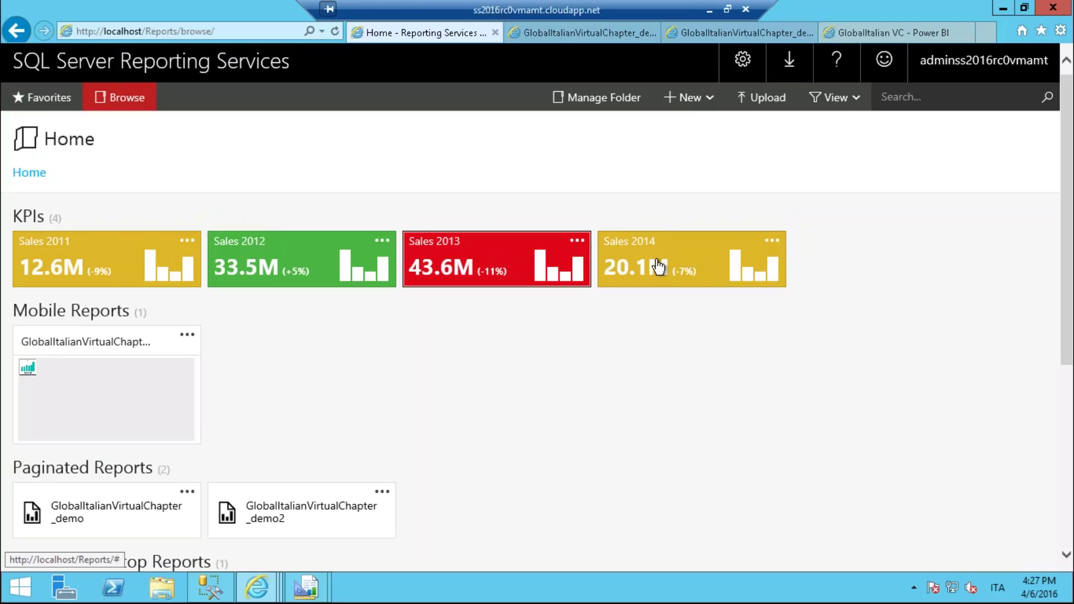
{"action": "left_click", "coordinate": [114, 269]}
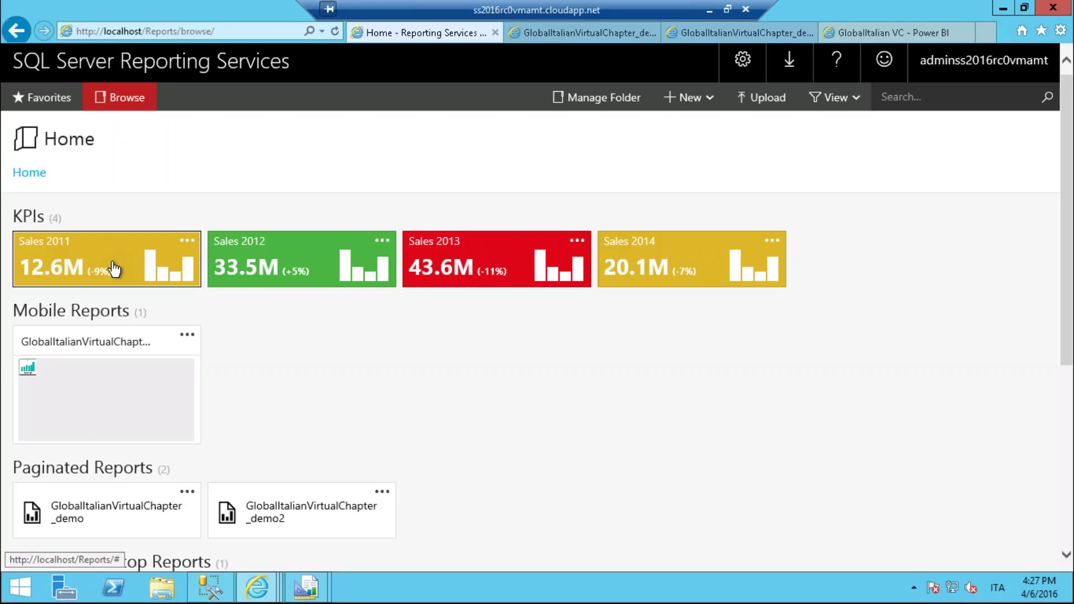
{"action": "left_click", "coordinate": [674, 249]}
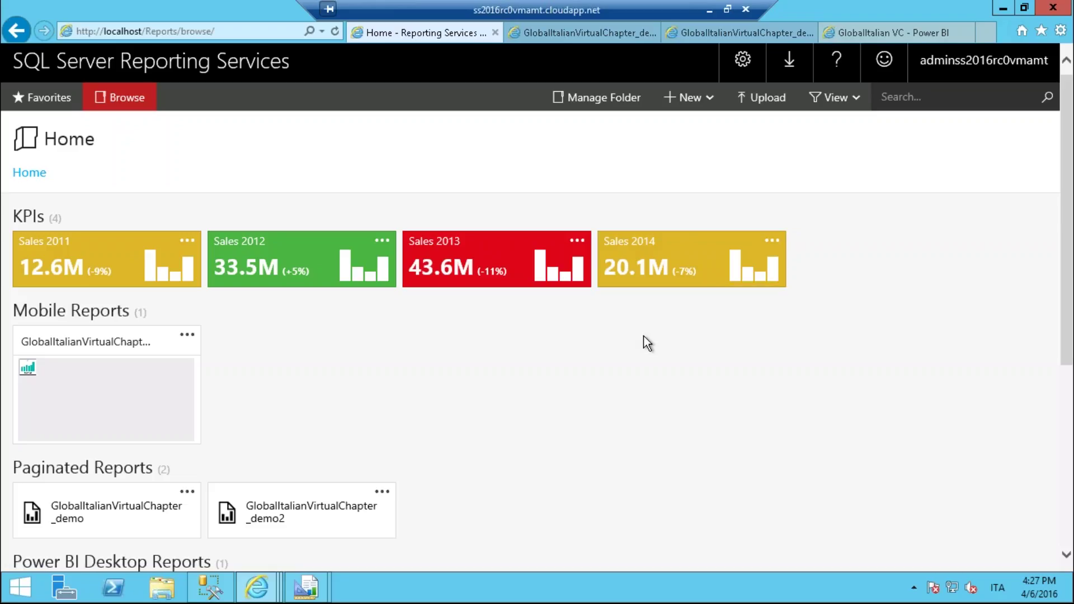
{"action": "scroll", "coordinate": [642, 342], "scroll_direction": "down", "scroll_amount": 2}
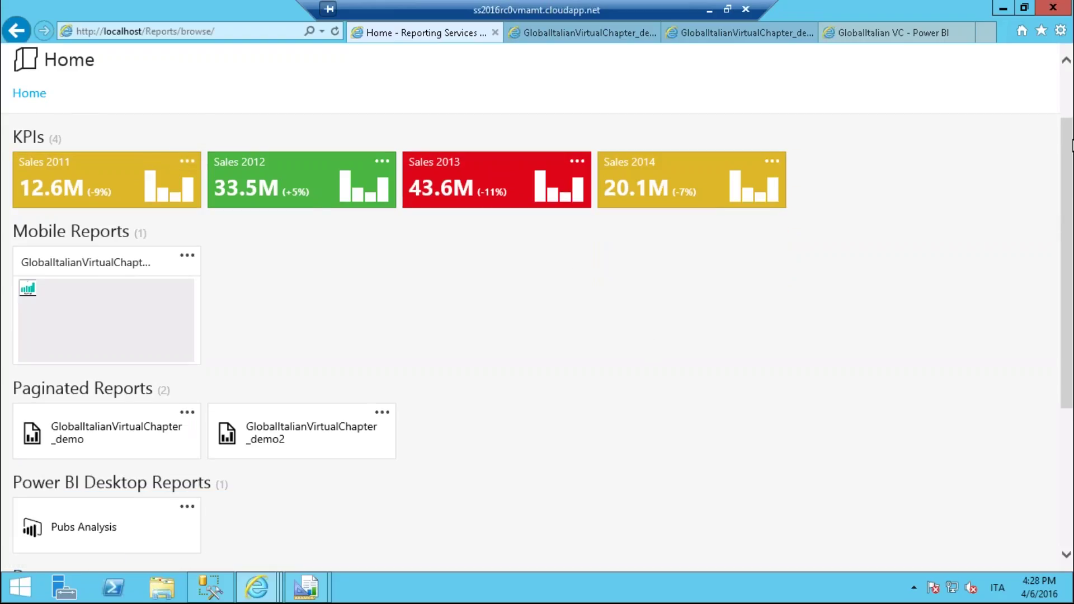
{"action": "scroll", "coordinate": [1071, 87], "scroll_direction": "up", "scroll_amount": 2}
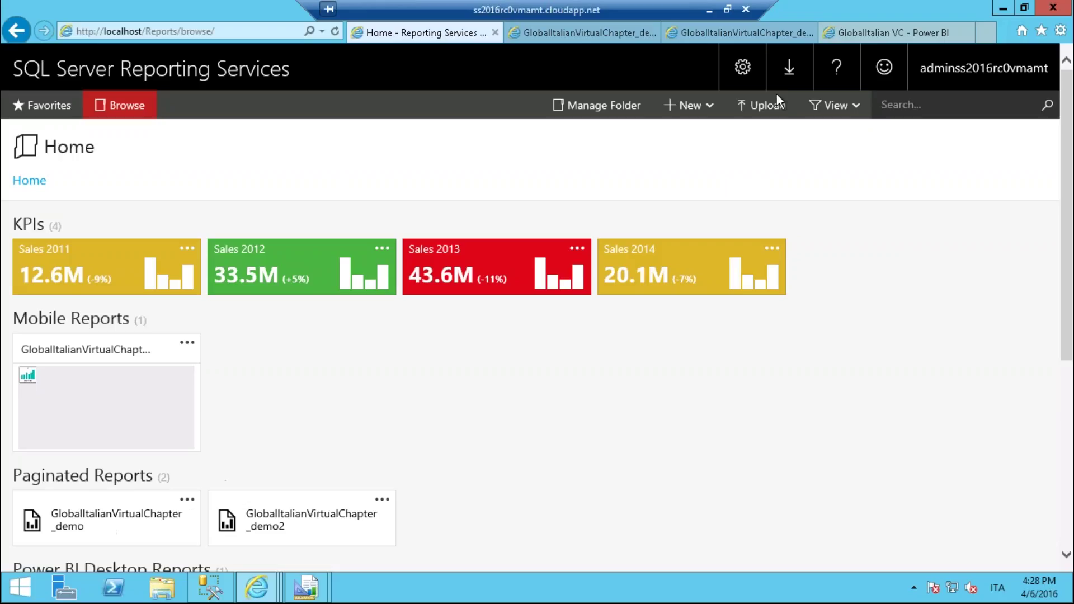
Start creating a new KPI in the Home folder and look over its settings form.
{"action": "left_click", "coordinate": [711, 107]}
{"action": "left_click", "coordinate": [621, 175]}
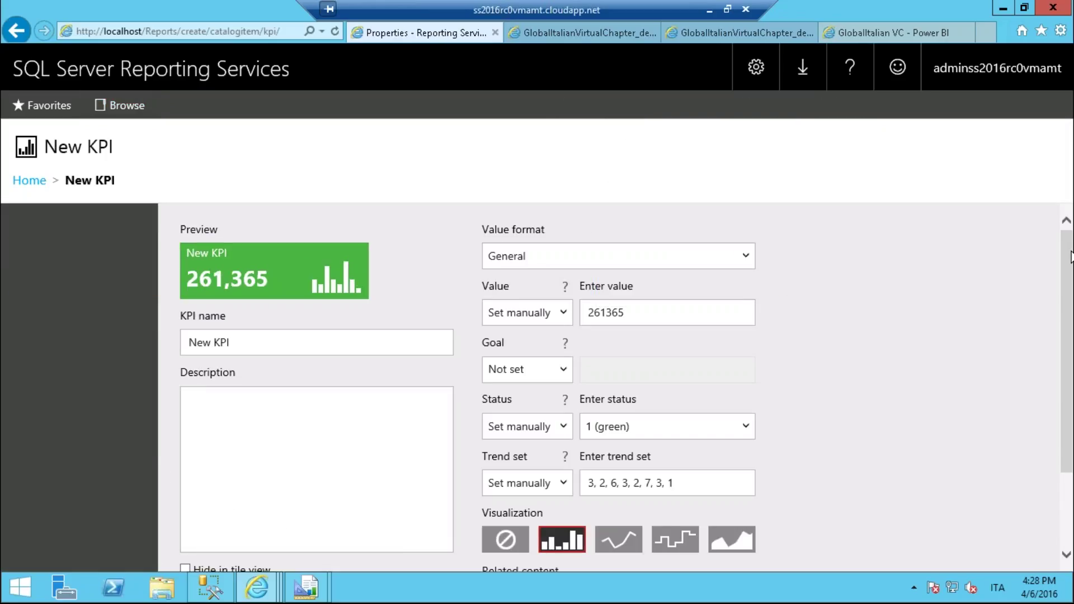
{"action": "scroll", "coordinate": [1071, 267], "scroll_direction": "down", "scroll_amount": 1}
{"action": "scroll", "coordinate": [1071, 267], "scroll_direction": "down", "scroll_amount": 1}
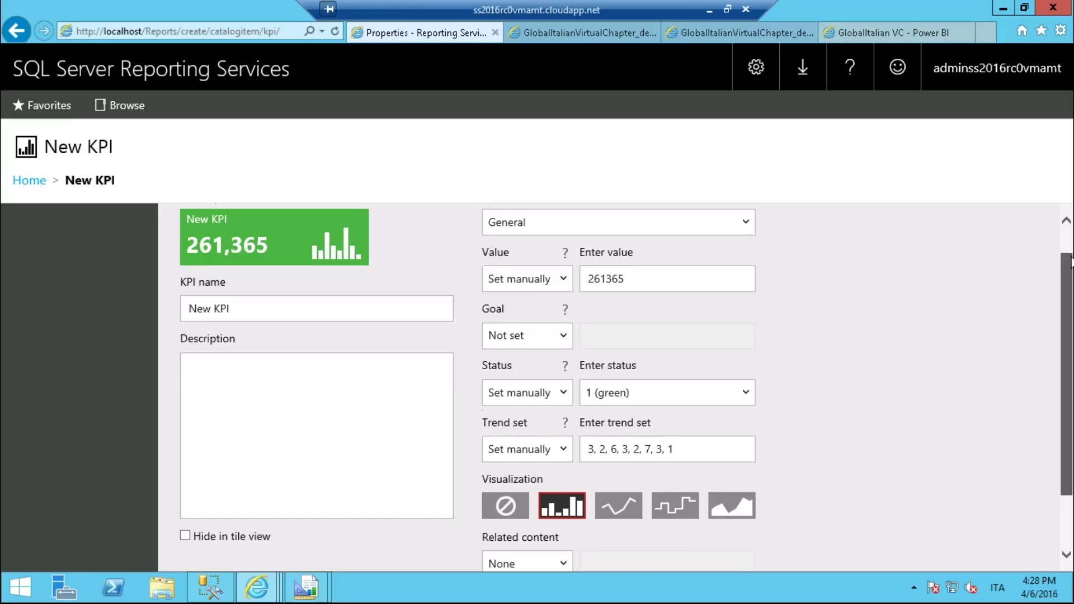
{"action": "scroll", "coordinate": [243, 327], "scroll_direction": "up", "scroll_amount": 2}
Review the new KPI's name, its available value formats, the value source options and the manually entered value.
{"action": "triple_click", "coordinate": [241, 335]}
{"action": "left_click", "coordinate": [530, 262]}
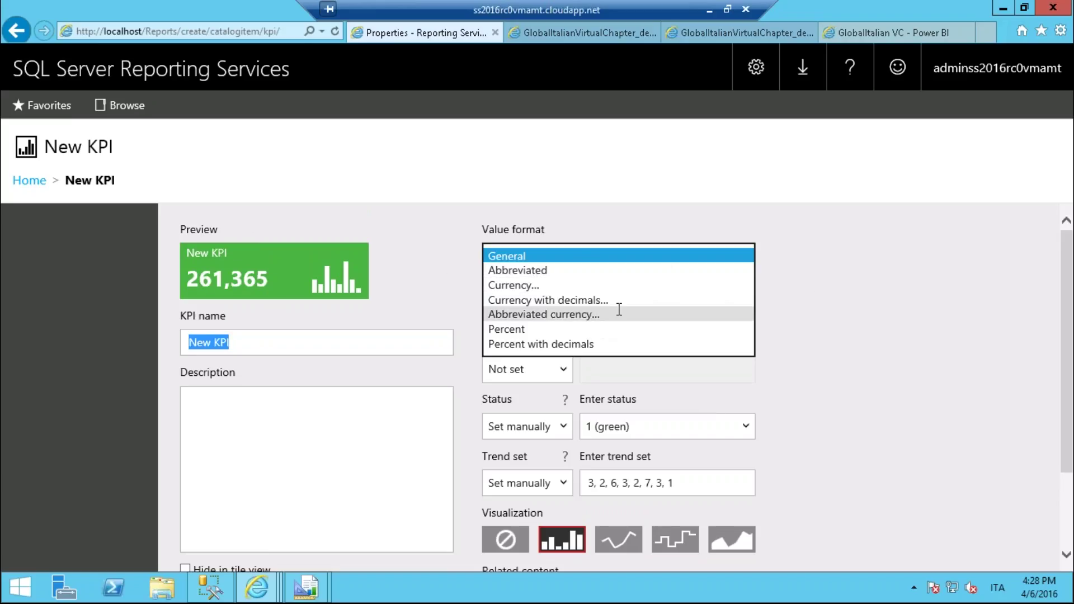
{"action": "left_click", "coordinate": [860, 310]}
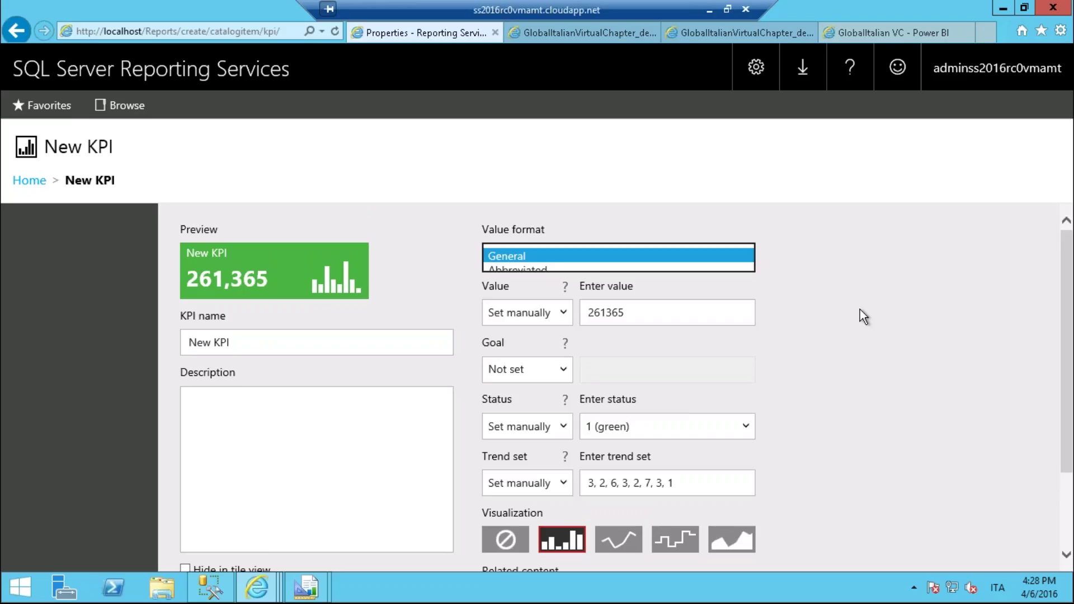
{"action": "left_click", "coordinate": [530, 311]}
{"action": "left_click", "coordinate": [530, 311]}
{"action": "left_click", "coordinate": [531, 311]}
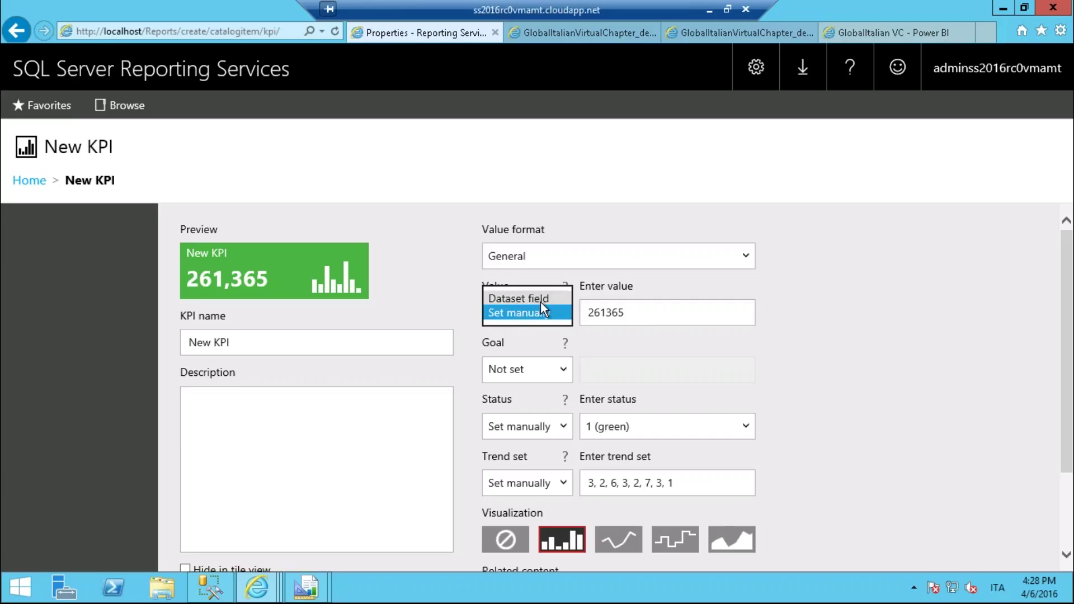
{"action": "left_click", "coordinate": [519, 323]}
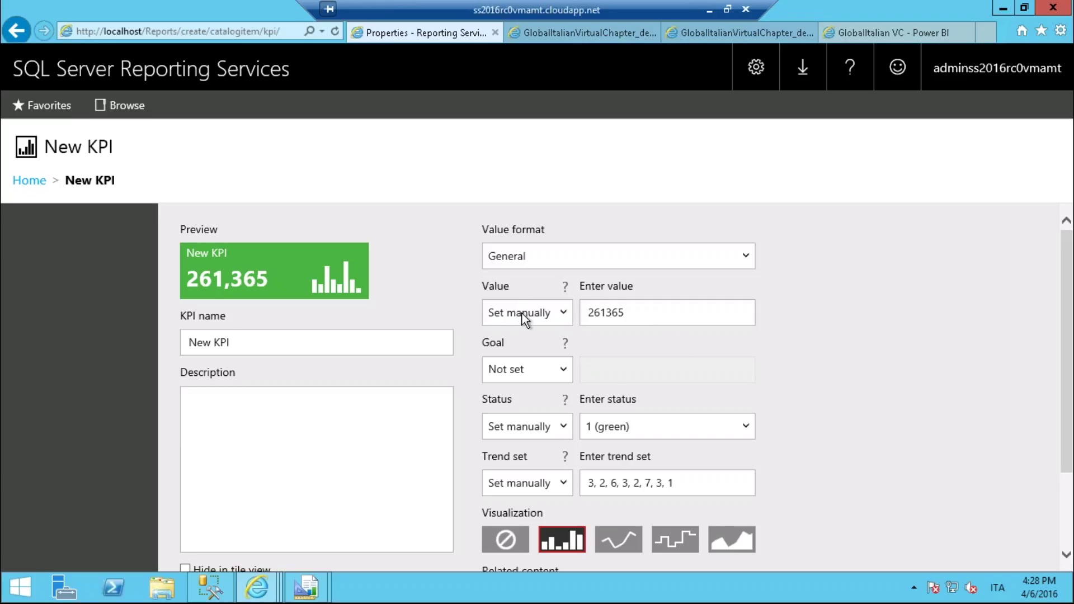
{"action": "left_click", "coordinate": [625, 312]}
{"action": "left_click_drag", "start_coordinate": [627, 312], "coordinate": [587, 314]}
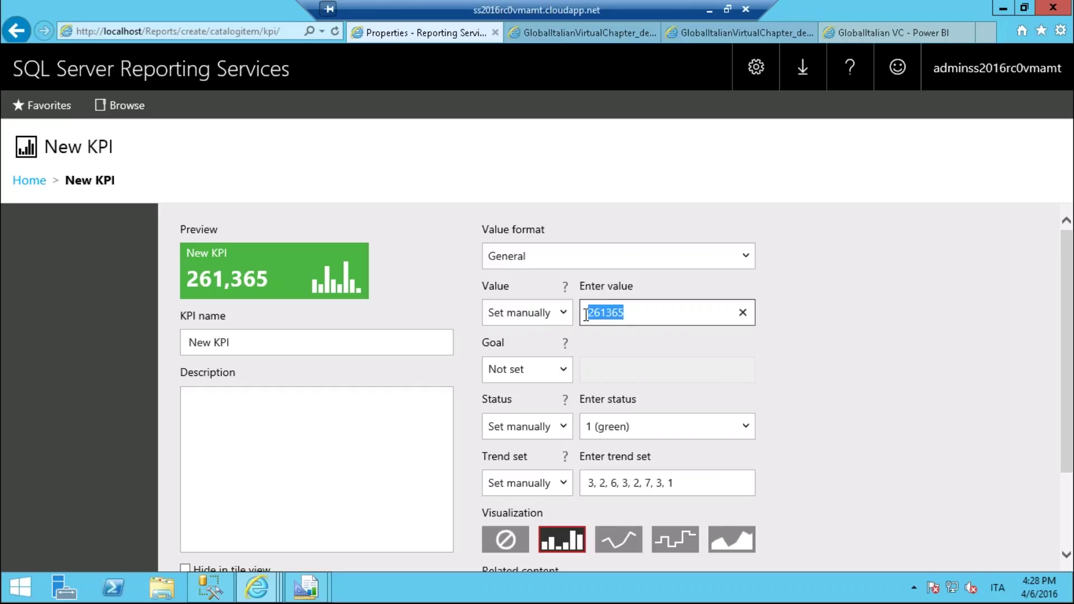
Switch the KPI's value source to a dataset field and pick the Amount field from the KPI 2014 dataset.
{"action": "left_click", "coordinate": [501, 315]}
{"action": "left_click", "coordinate": [505, 297]}
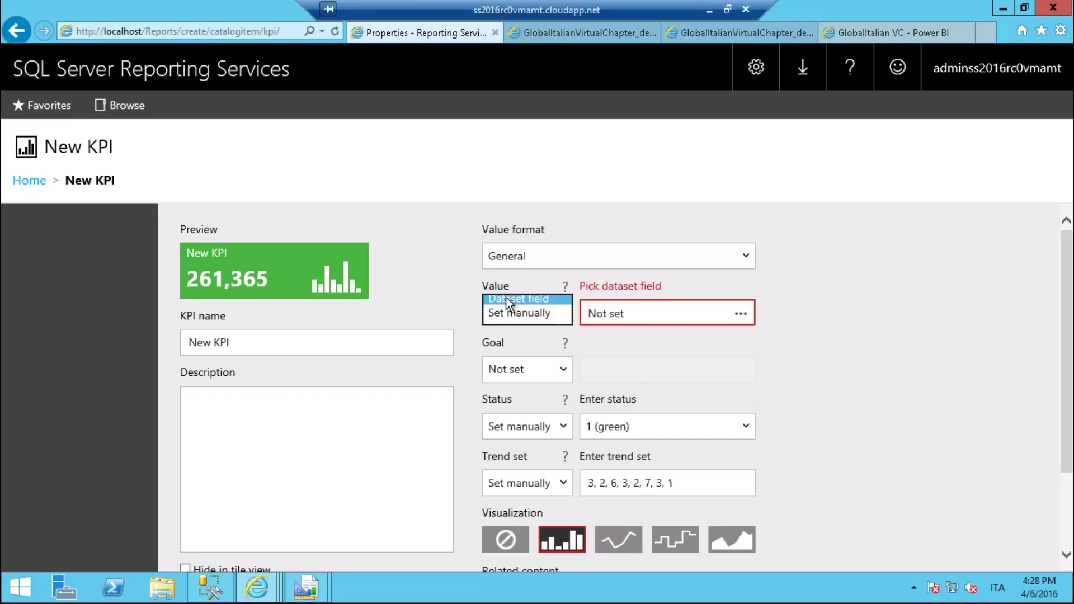
{"action": "left_click", "coordinate": [739, 315]}
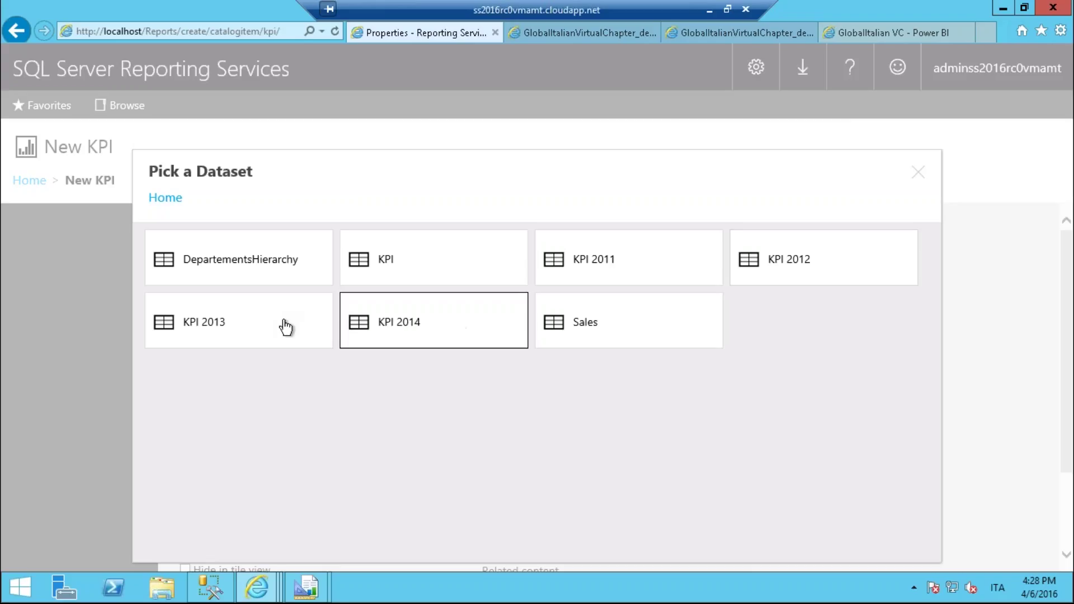
{"action": "left_click", "coordinate": [474, 311]}
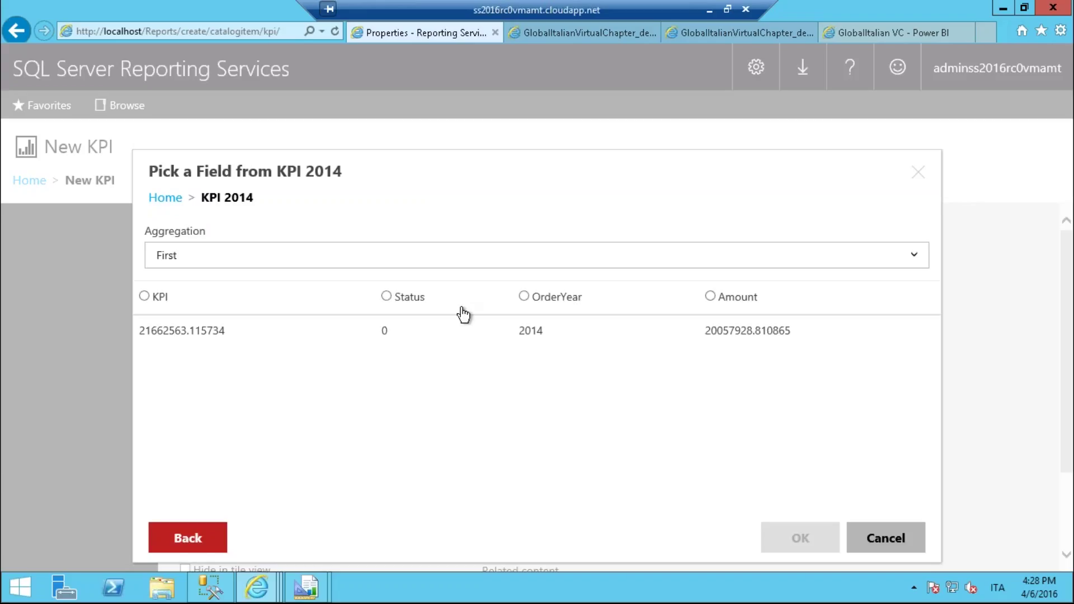
{"action": "left_click", "coordinate": [145, 296]}
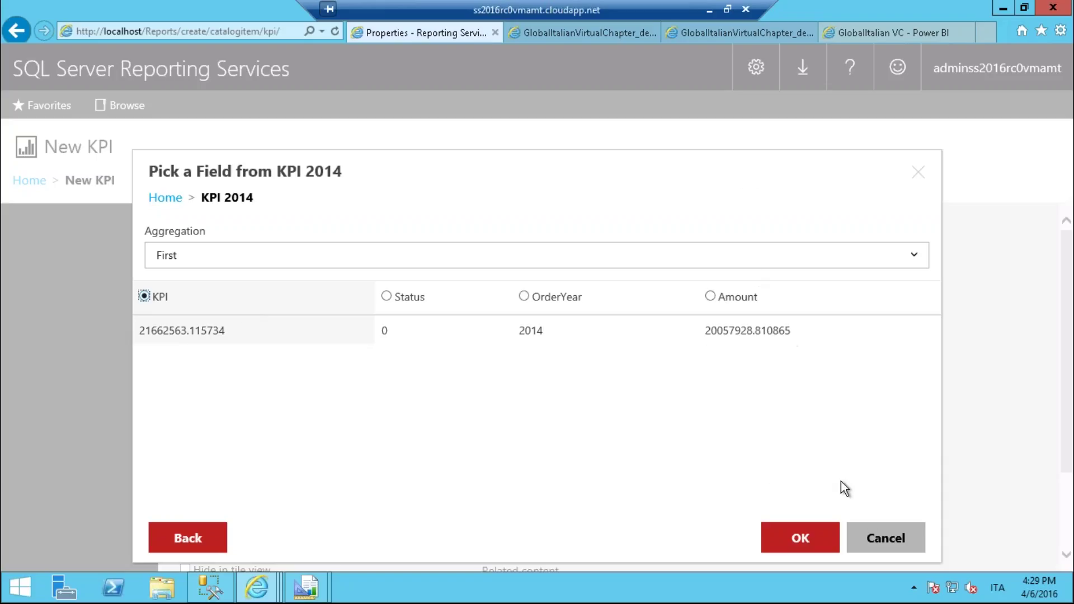
{"action": "left_click", "coordinate": [743, 299]}
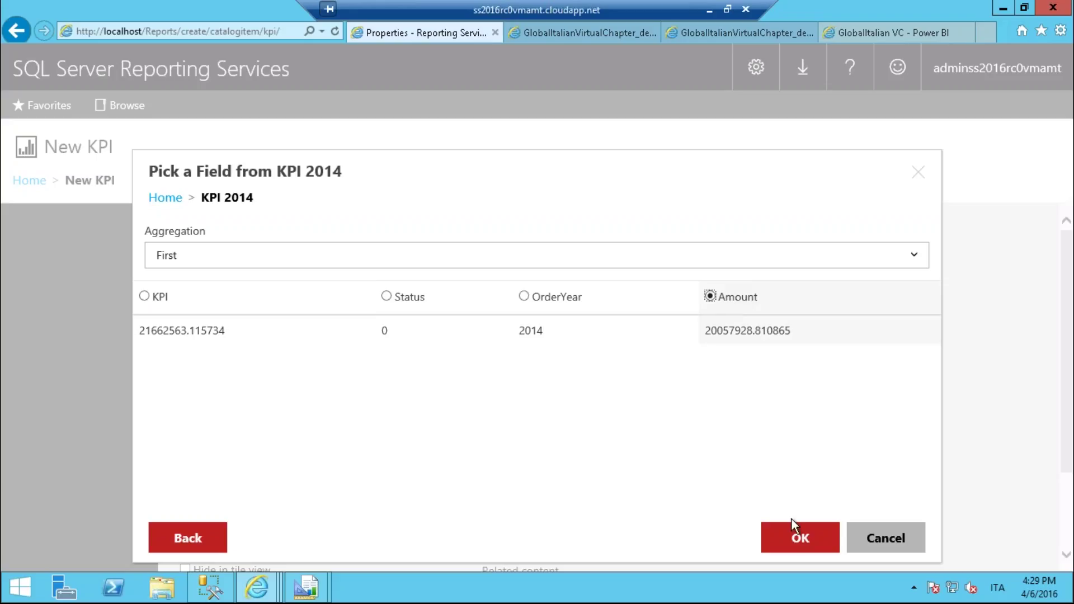
{"action": "left_click", "coordinate": [716, 441]}
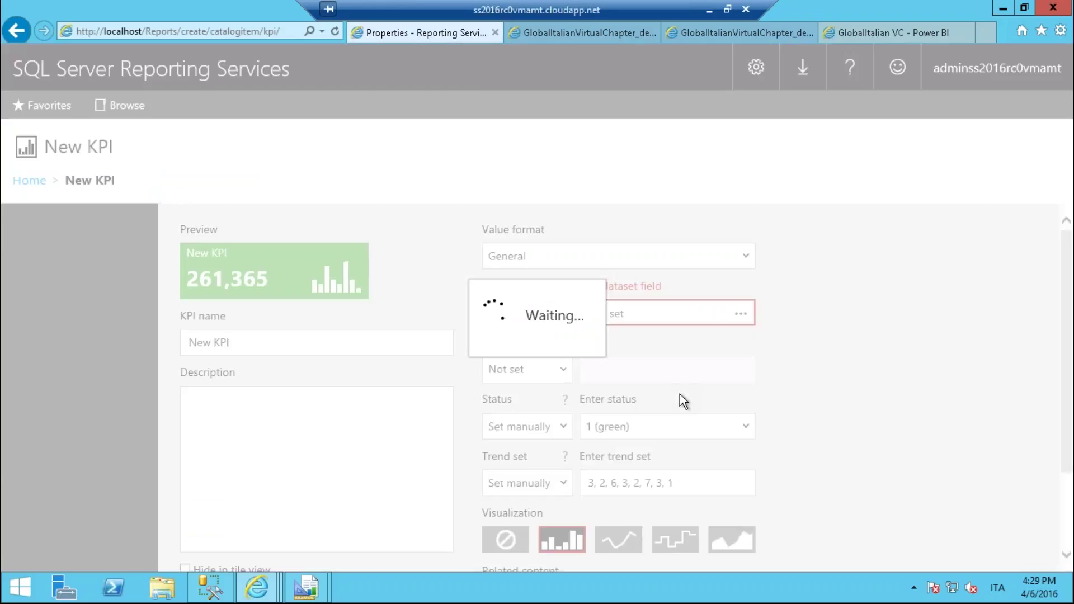
Set the KPI's goal to a dataset field, using the KPI field from the KPI 2014 dataset.
{"action": "scroll", "coordinate": [648, 412], "scroll_direction": "down", "scroll_amount": 1}
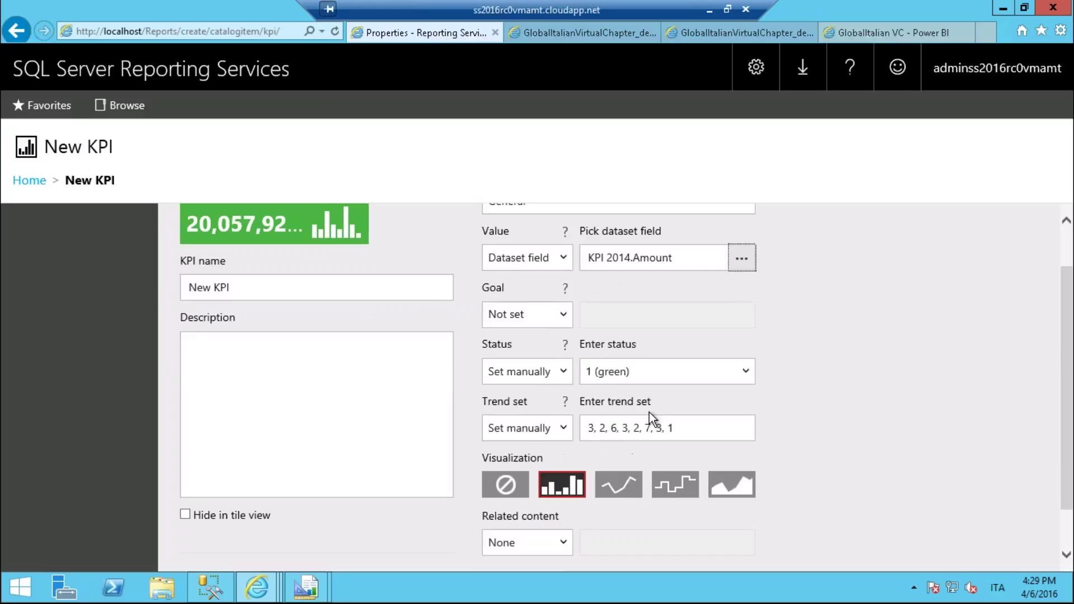
{"action": "scroll", "coordinate": [649, 411], "scroll_direction": "down", "scroll_amount": 1}
{"action": "scroll", "coordinate": [1069, 301], "scroll_direction": "up", "scroll_amount": 1}
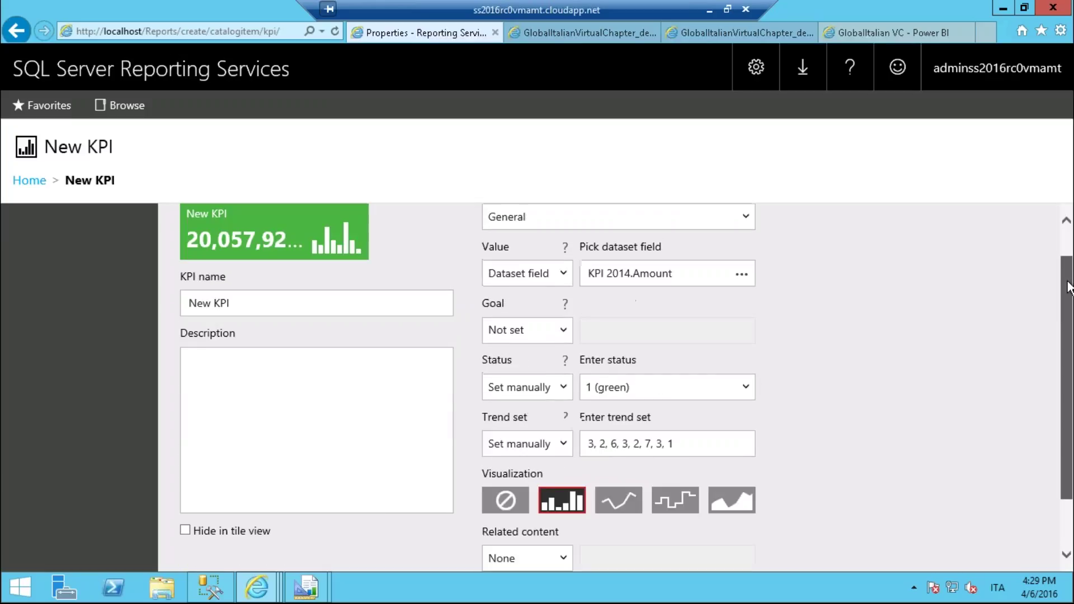
{"action": "scroll", "coordinate": [1069, 288], "scroll_direction": "up", "scroll_amount": 1}
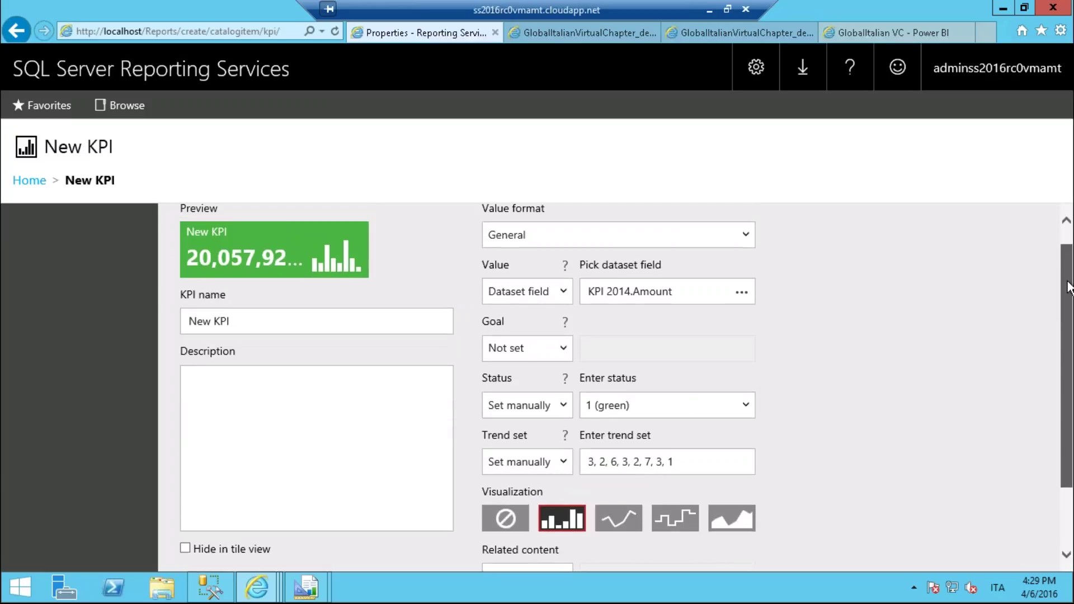
{"action": "scroll", "coordinate": [1069, 288], "scroll_direction": "up", "scroll_amount": 1}
{"action": "left_click", "coordinate": [522, 371]}
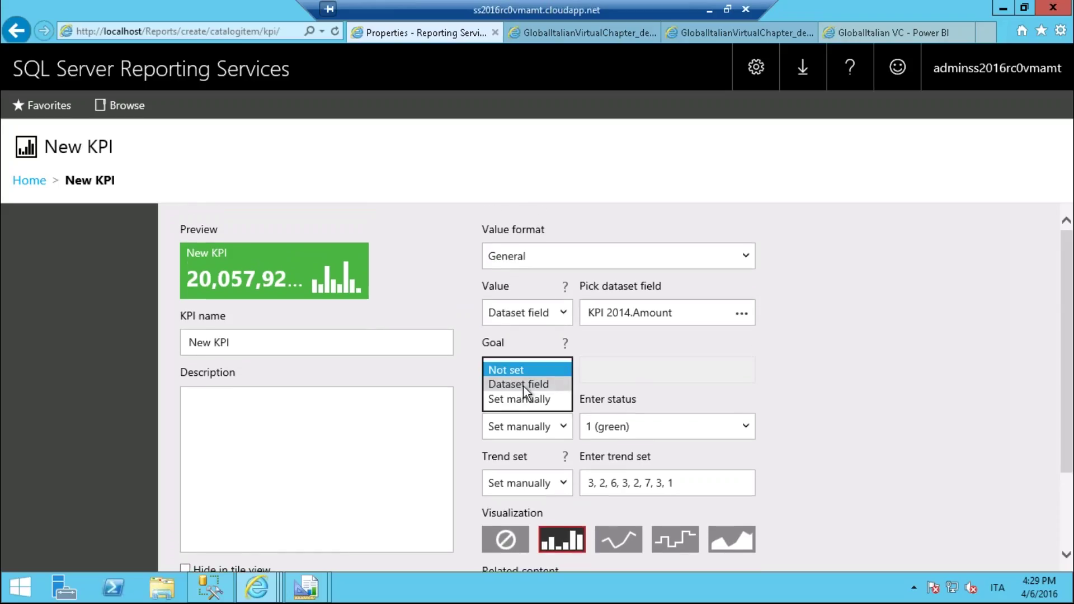
{"action": "left_click", "coordinate": [523, 385]}
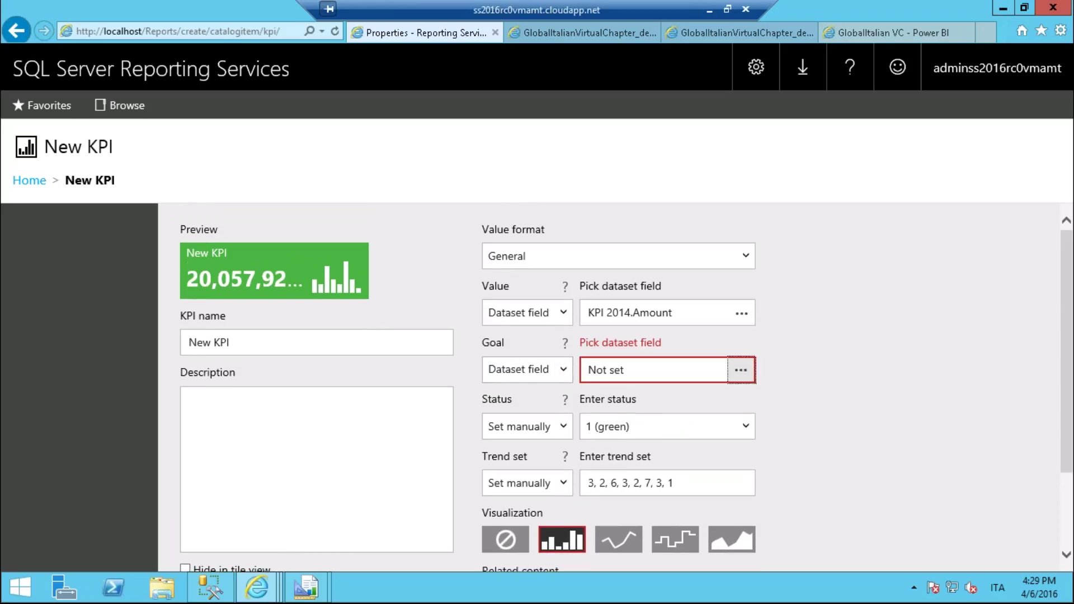
{"action": "key", "text": "Return"}
{"action": "left_click", "coordinate": [461, 321]}
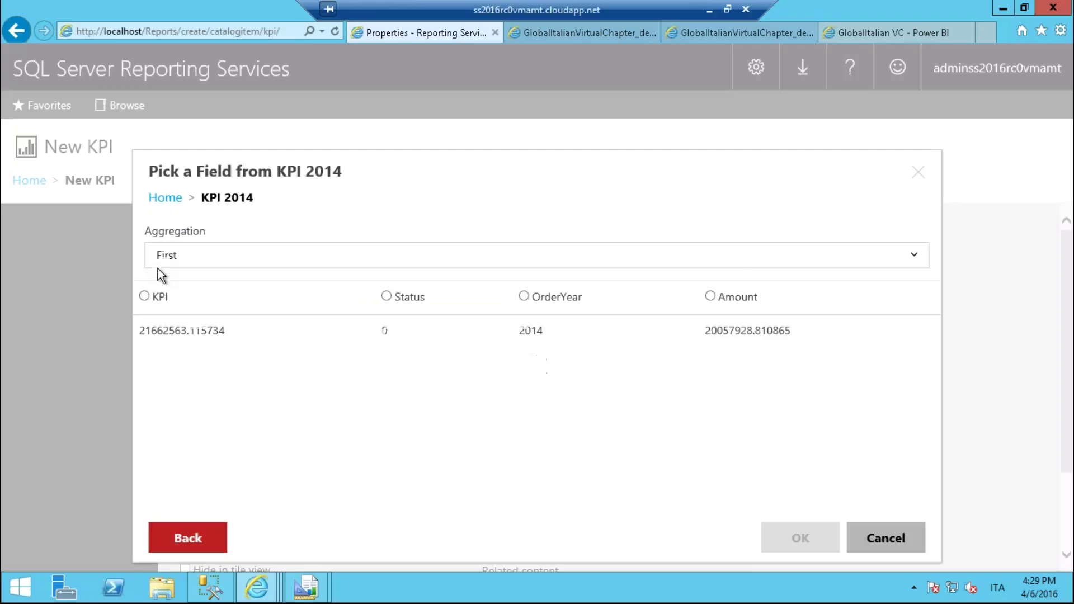
{"action": "left_click", "coordinate": [147, 297]}
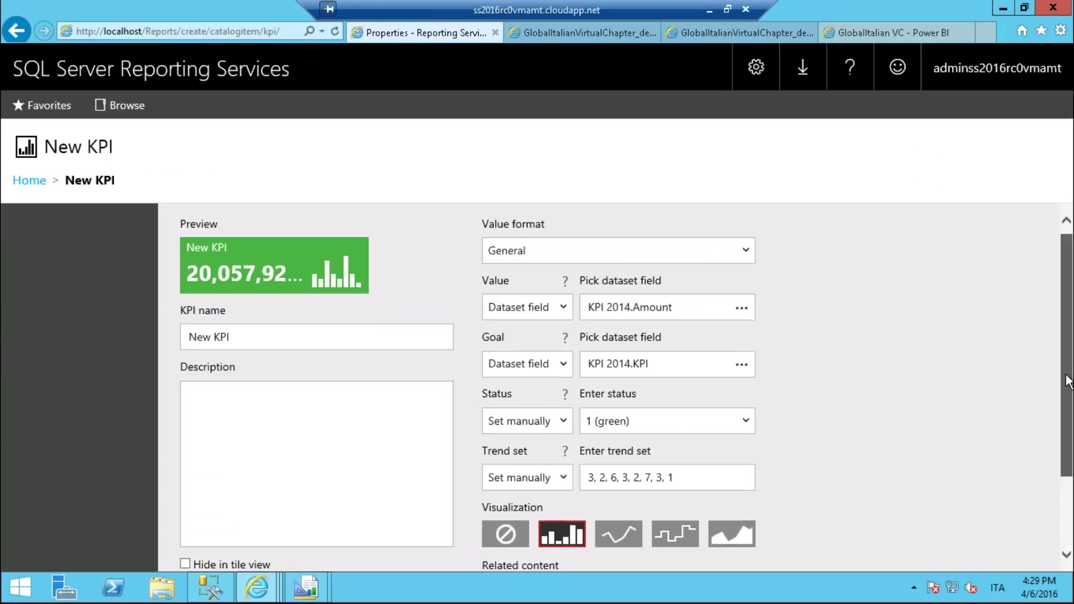
Review the source options for the KPI's status and the manual status values it can take.
{"action": "scroll", "coordinate": [1068, 377], "scroll_direction": "down", "scroll_amount": 3}
{"action": "scroll", "coordinate": [1068, 383], "scroll_direction": "down", "scroll_amount": 1}
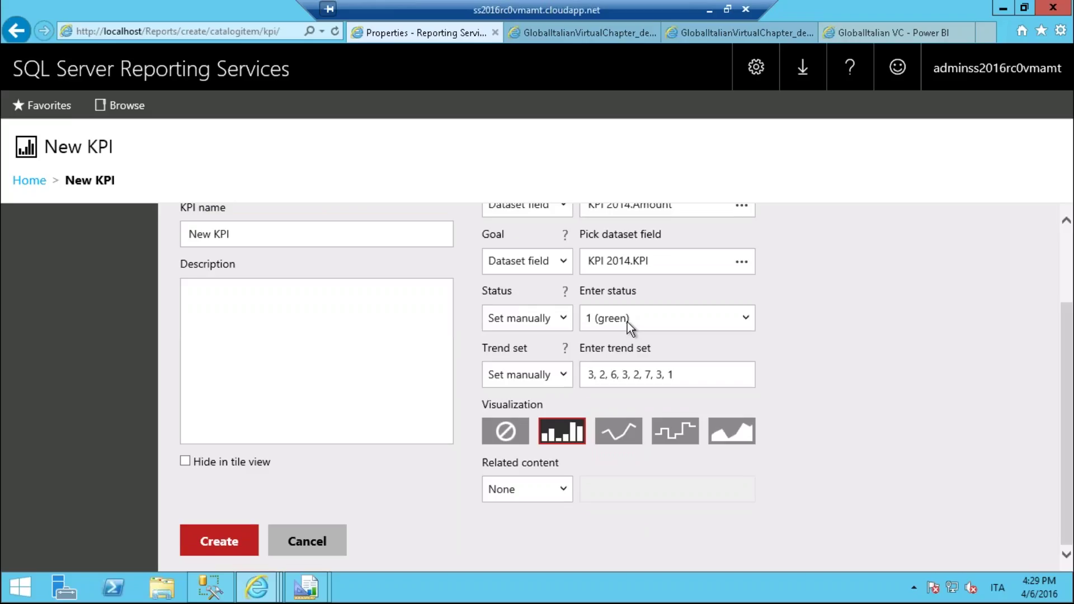
{"action": "left_click", "coordinate": [532, 324]}
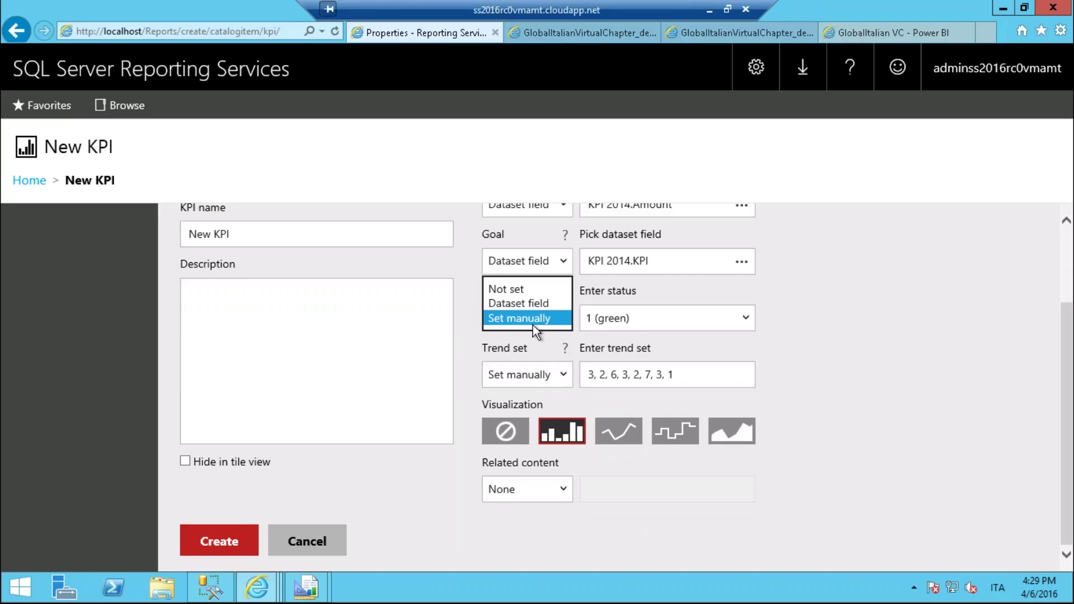
{"action": "left_click", "coordinate": [711, 311]}
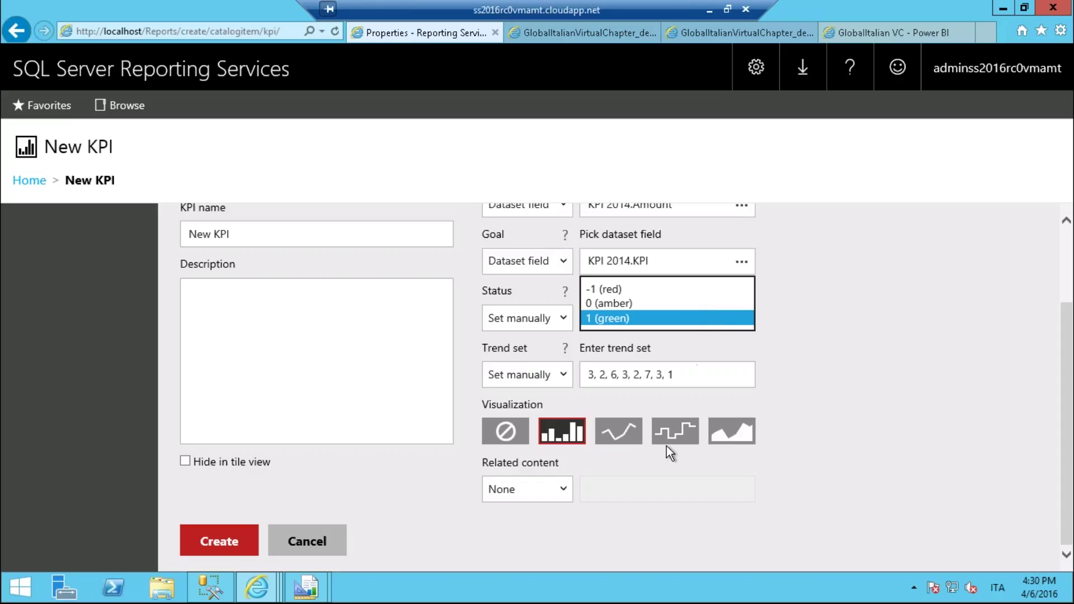
{"action": "left_click", "coordinate": [504, 408]}
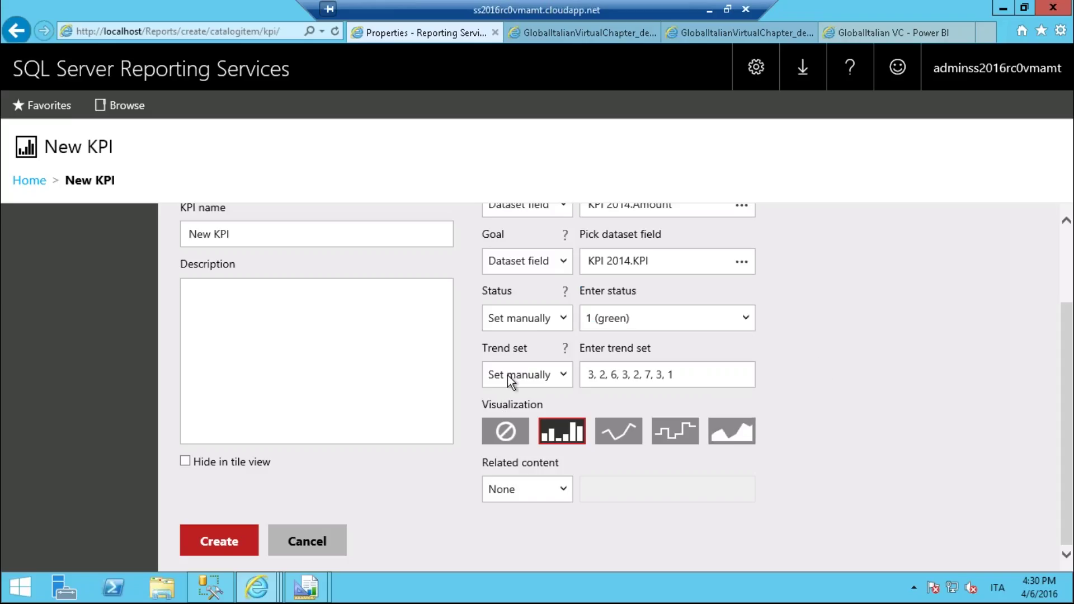
Switch the KPI's status source to a dataset field and try picking the Status field from the KPI 2014 dataset.
{"action": "left_click", "coordinate": [507, 374]}
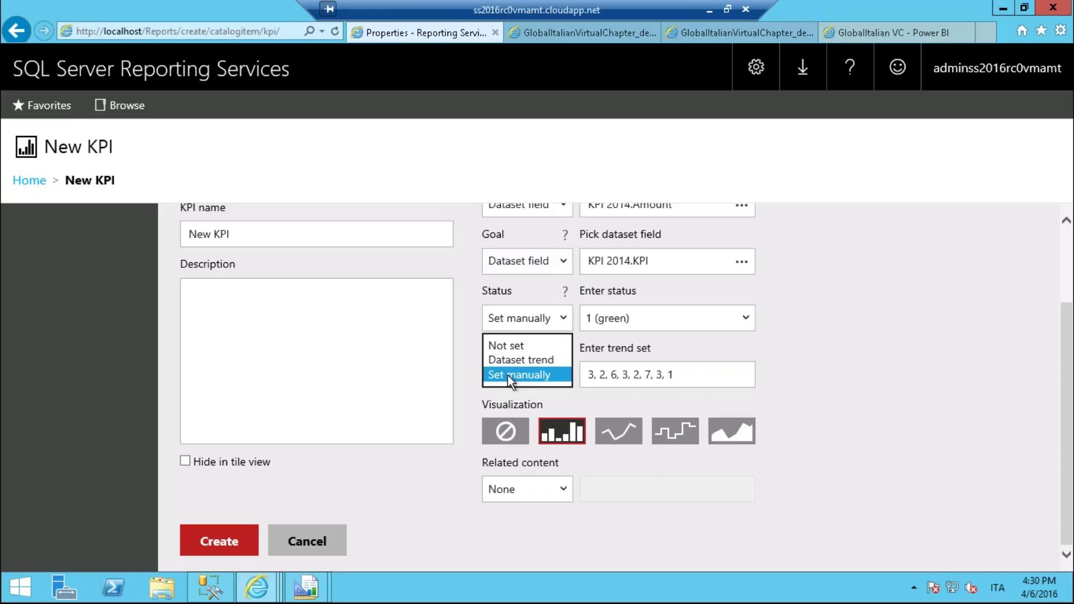
{"action": "left_click", "coordinate": [508, 375]}
{"action": "left_click", "coordinate": [512, 318]}
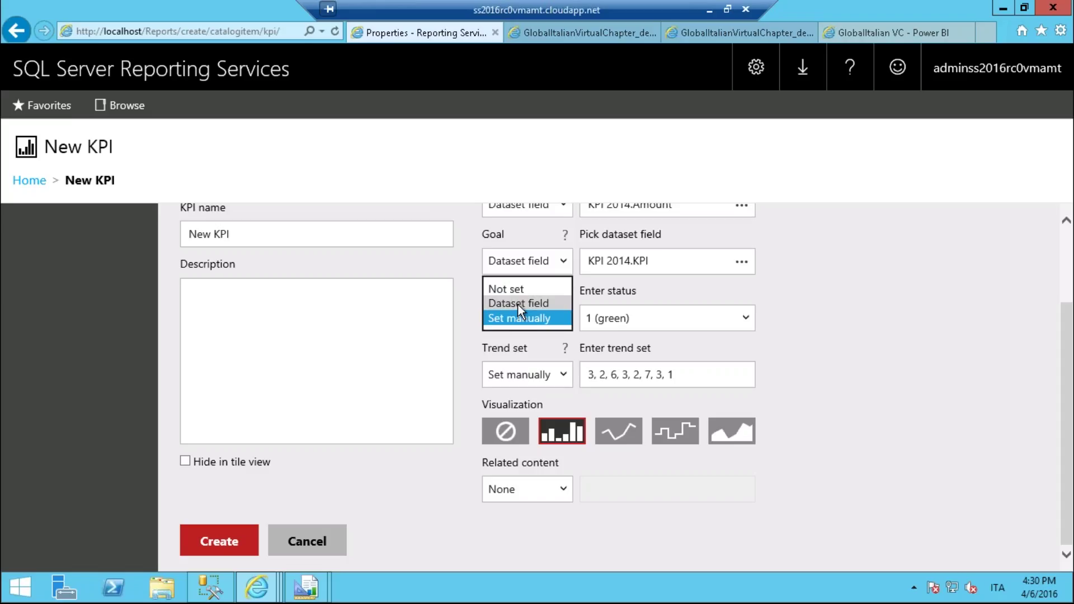
{"action": "left_click", "coordinate": [518, 304]}
{"action": "left_click", "coordinate": [742, 319]}
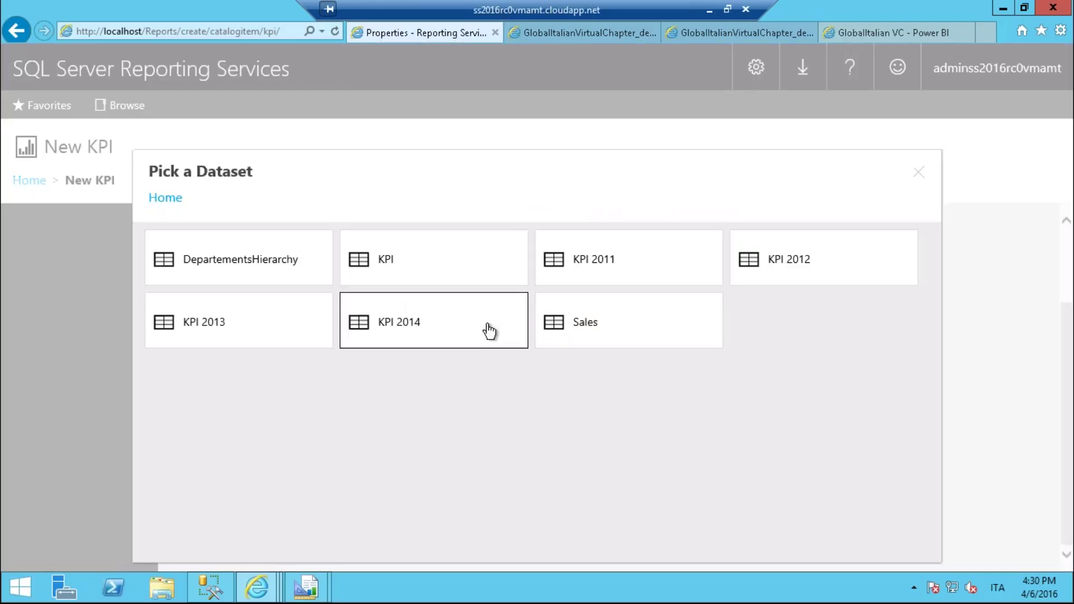
{"action": "left_click", "coordinate": [490, 331]}
{"action": "left_click", "coordinate": [395, 294]}
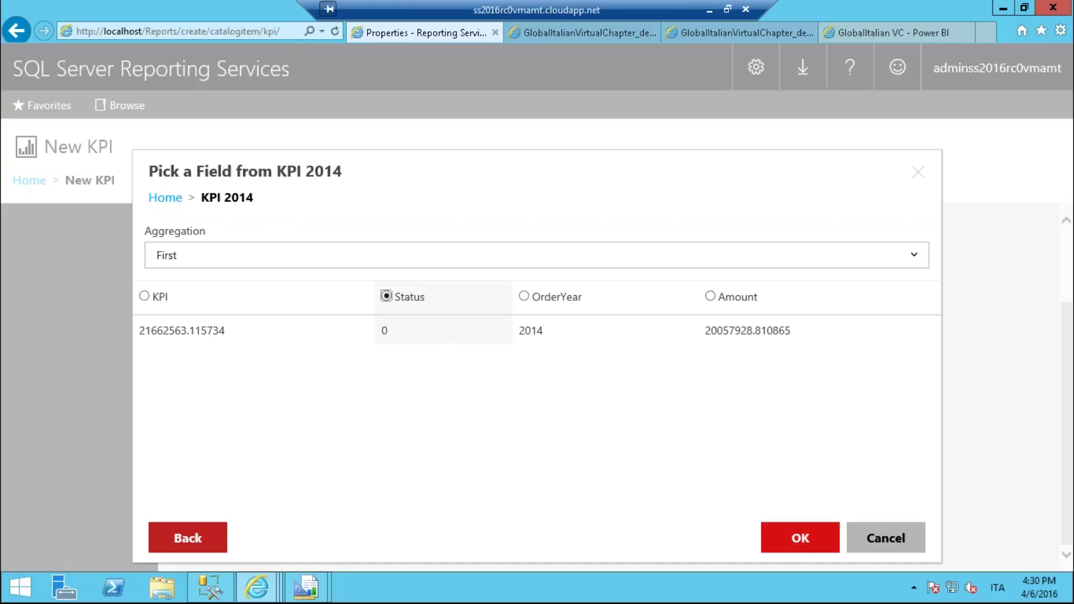
{"action": "left_click", "coordinate": [919, 543]}
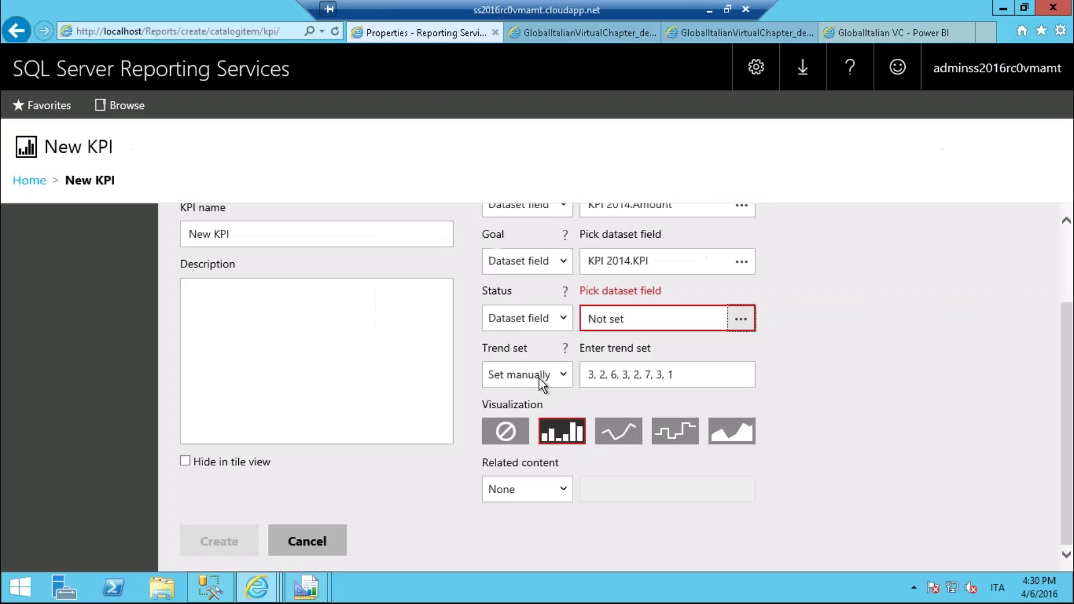
Switch the KPI's trend set to a dataset trend and try picking the Amount column from the KPI dataset.
{"action": "left_click", "coordinate": [545, 376]}
{"action": "left_click", "coordinate": [538, 360]}
{"action": "key", "text": "Tab"}
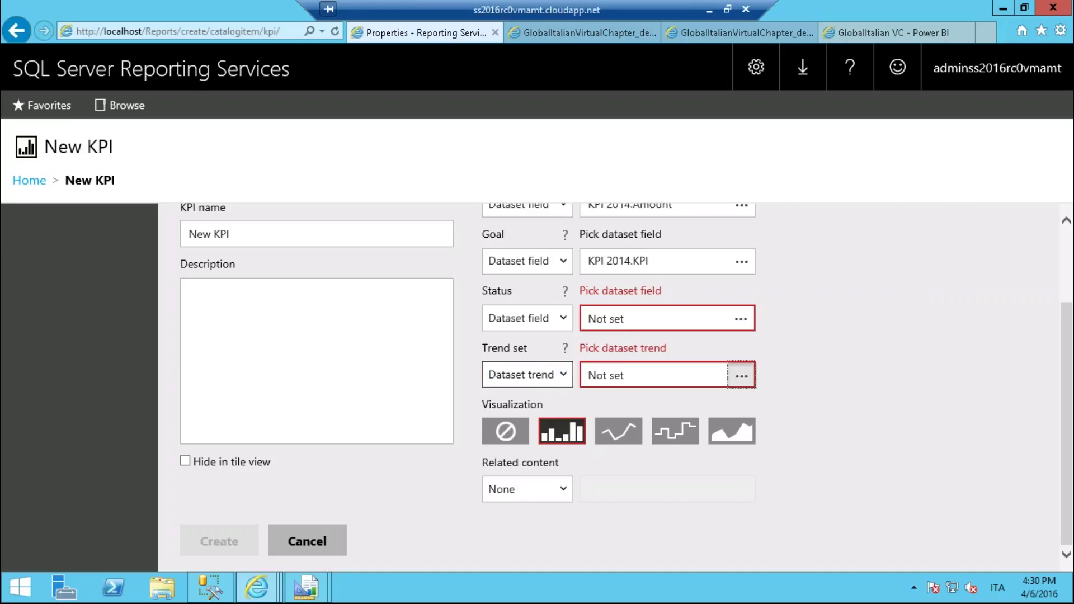
{"action": "key", "text": "Return"}
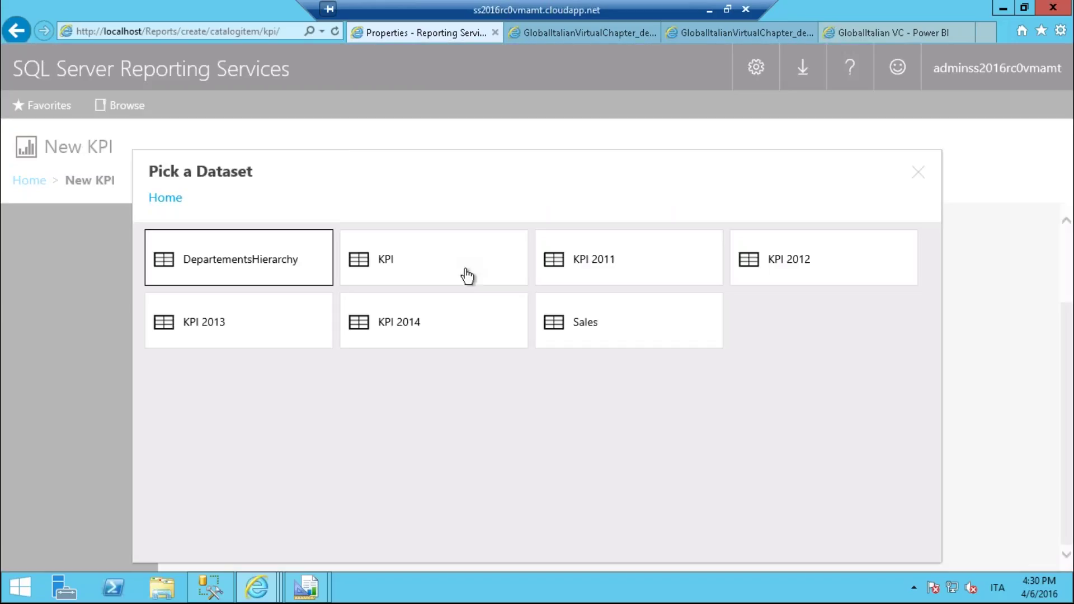
{"action": "left_click", "coordinate": [465, 276]}
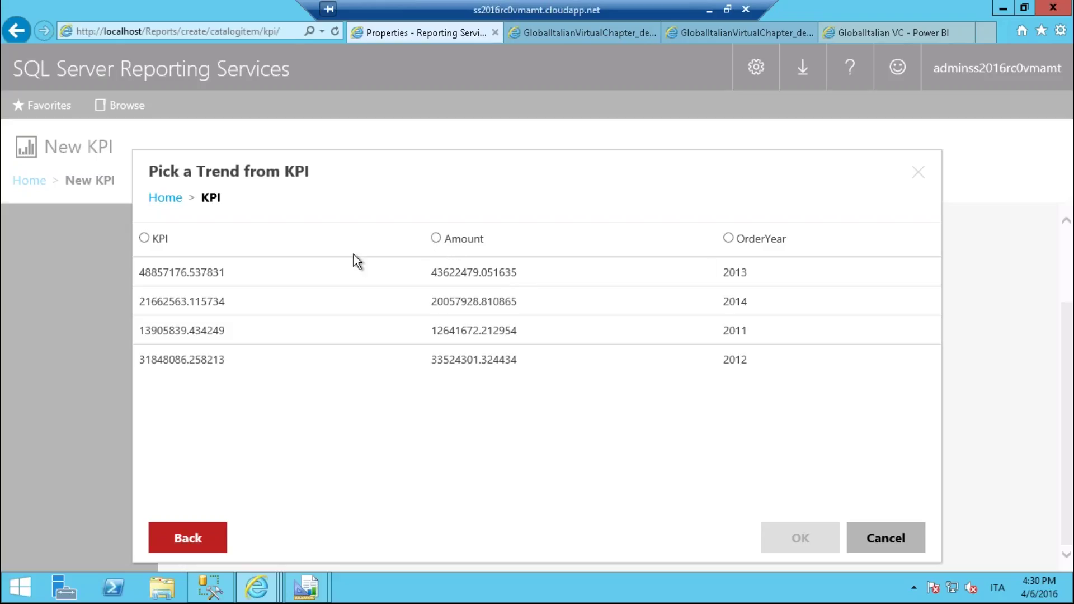
{"action": "left_click", "coordinate": [436, 239]}
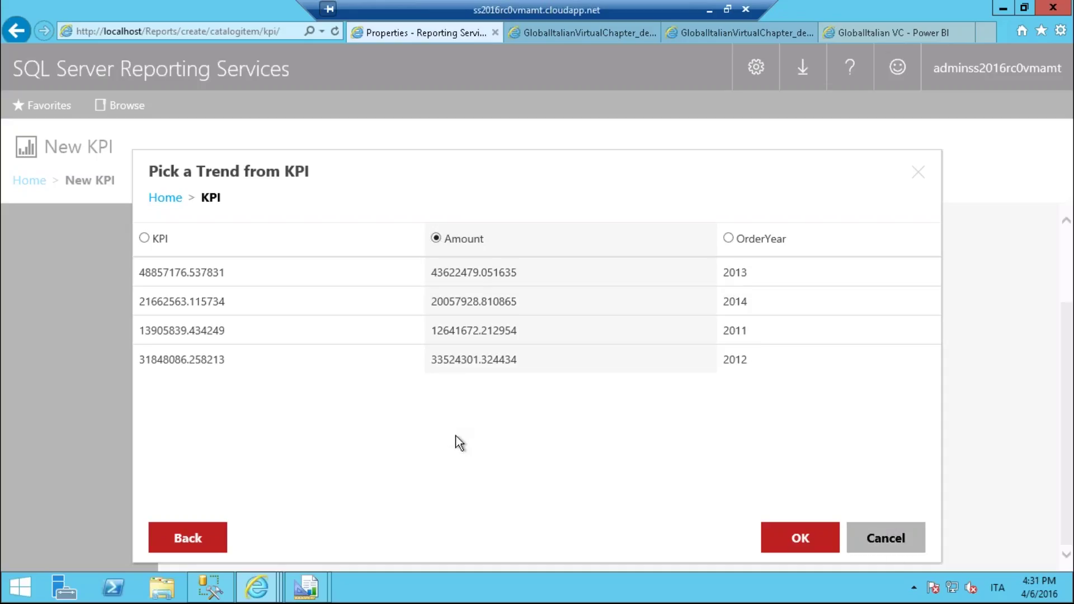
{"action": "key", "text": "Escape"}
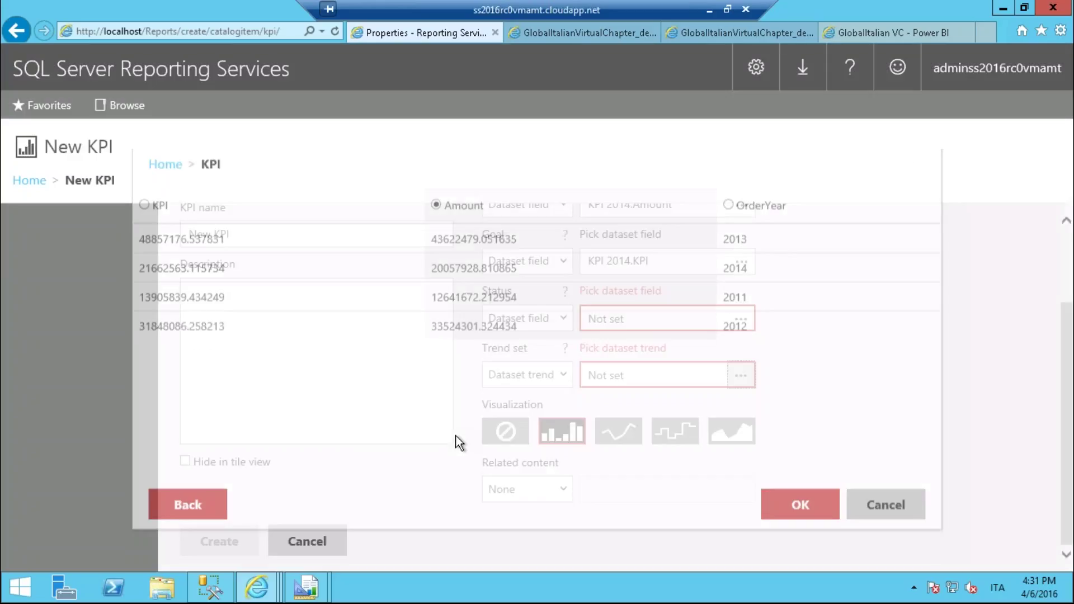
Leave the new KPI form for the portal's home page and look through its KPIs, reports and datasets.
{"action": "key", "text": "alt+Left"}
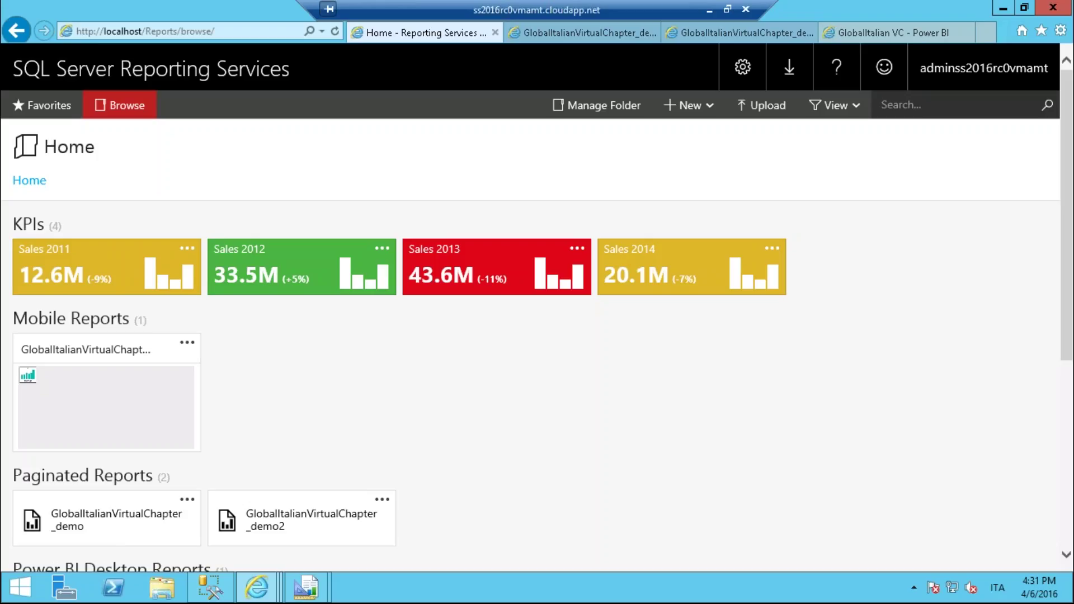
{"action": "scroll", "coordinate": [530, 306], "scroll_direction": "down", "scroll_amount": 3}
{"action": "scroll", "coordinate": [1069, 248], "scroll_direction": "up", "scroll_amount": 5}
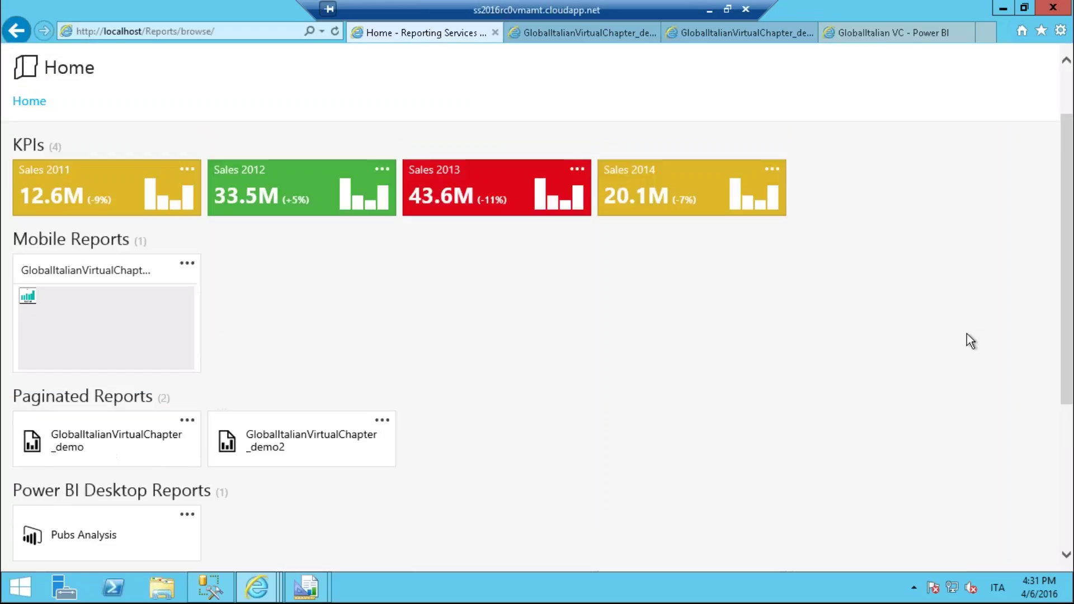
{"action": "scroll", "coordinate": [1070, 248], "scroll_direction": "down", "scroll_amount": 2}
{"action": "scroll", "coordinate": [1069, 248], "scroll_direction": "down", "scroll_amount": 2}
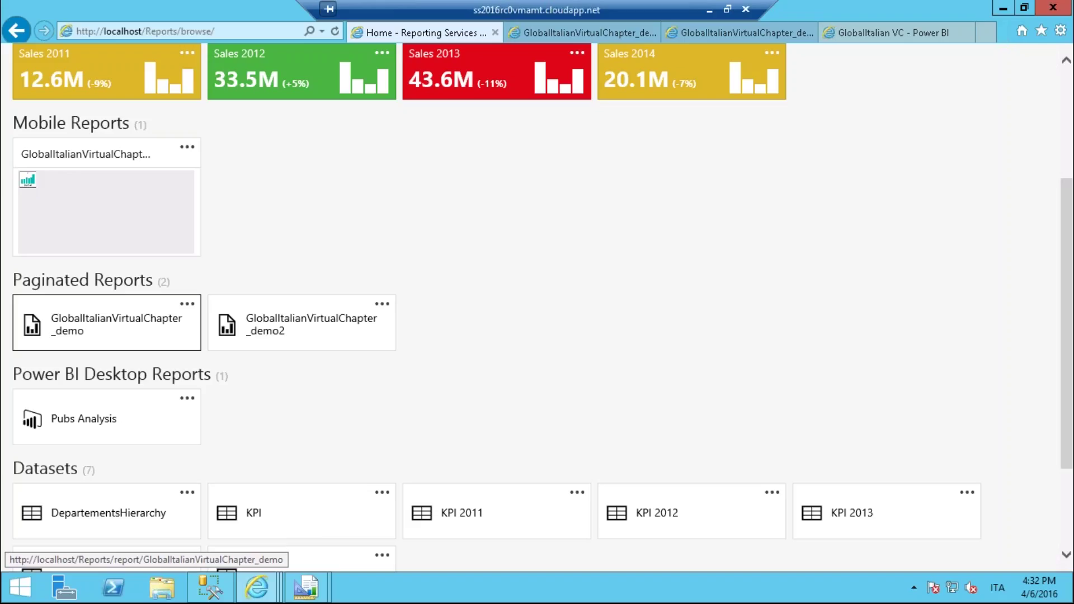
Compare the open GlobalItalianVirtualChapter_demo report pages with the paginated reports listed on the portal's home page.
{"action": "left_click", "coordinate": [545, 35]}
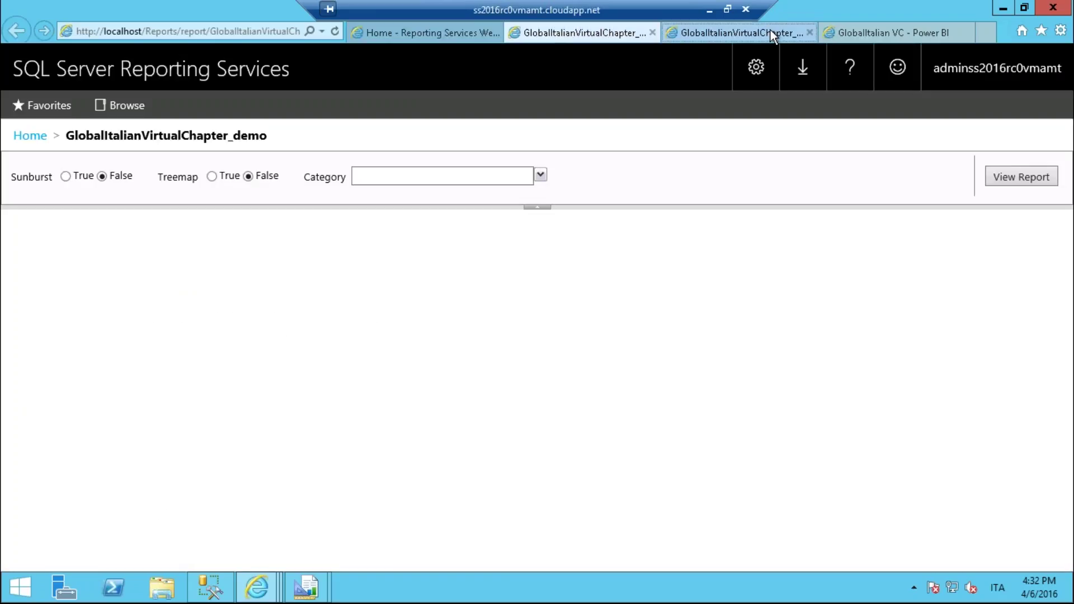
{"action": "left_click", "coordinate": [770, 31]}
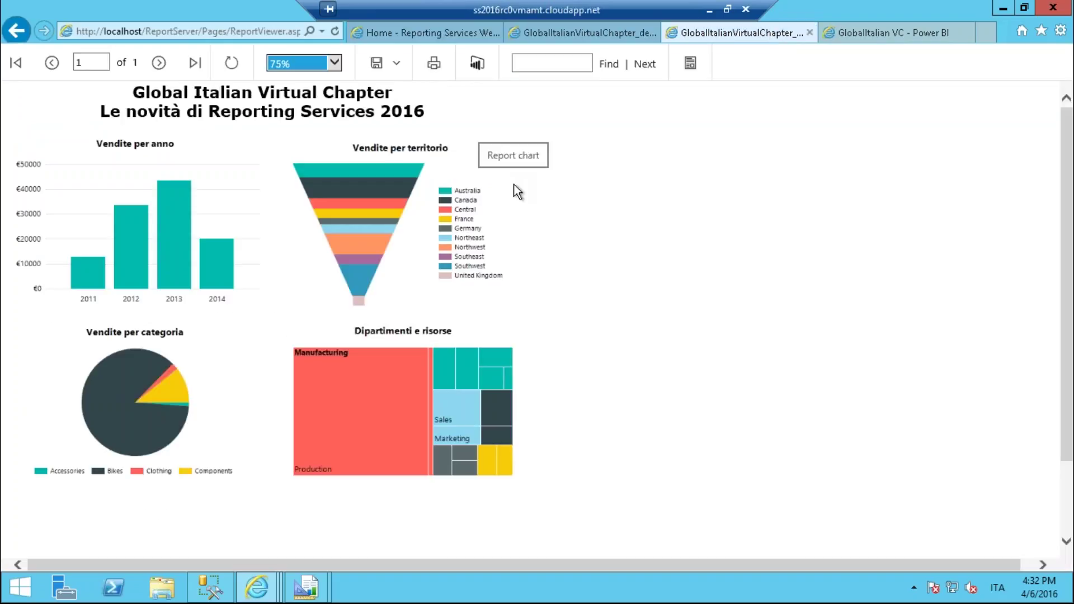
{"action": "left_click", "coordinate": [398, 33]}
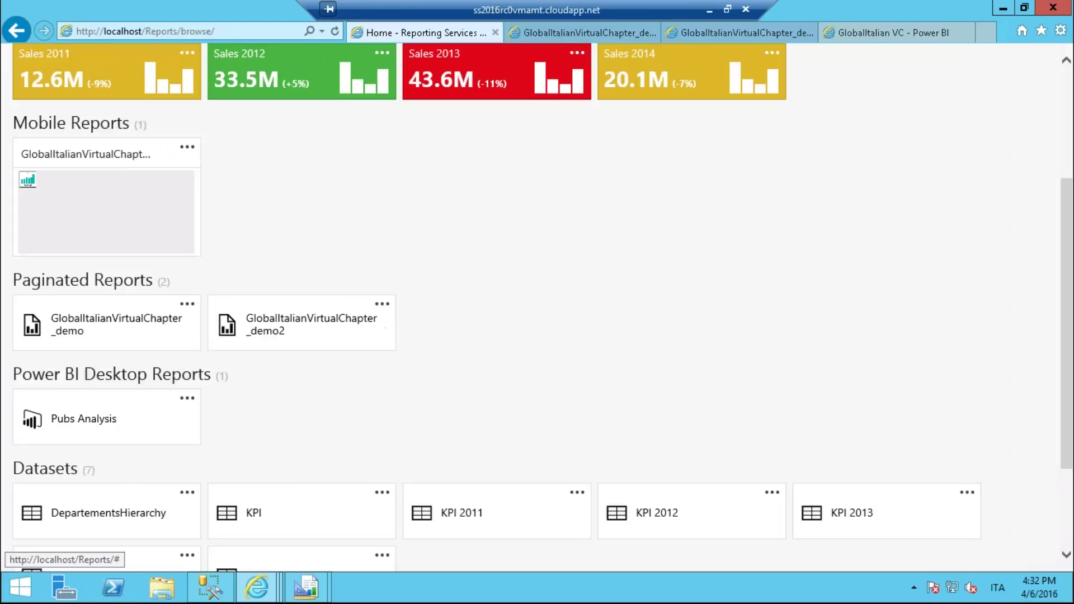
{"action": "left_click", "coordinate": [740, 33]}
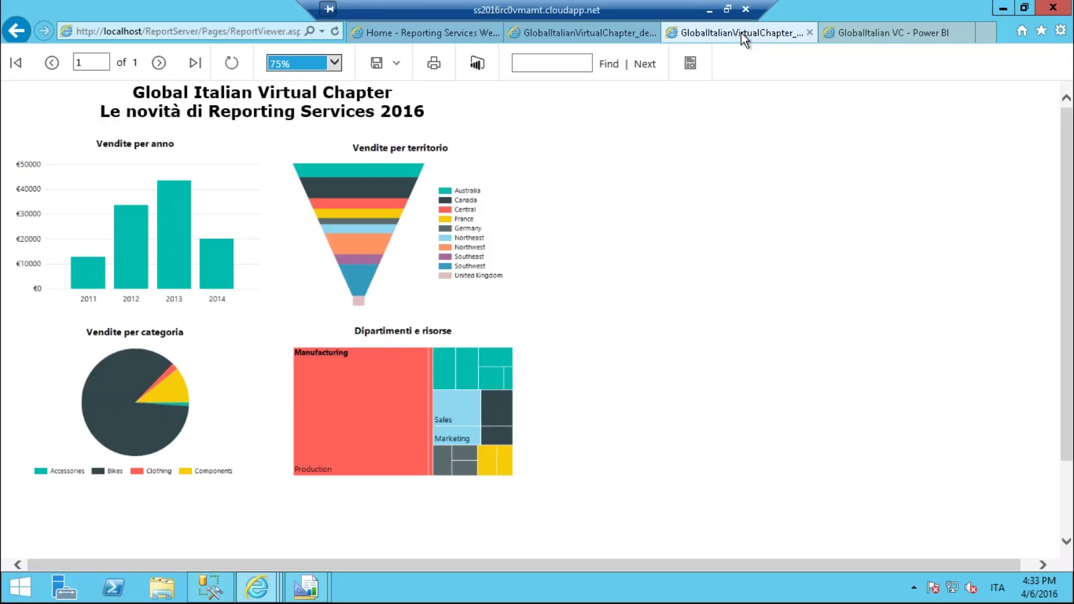
Check the Demo 1 agenda slide in PowerPoint and return to the remote desktop session.
{"action": "left_click", "coordinate": [711, 9]}
{"action": "mouse_move", "coordinate": [611, 590]}
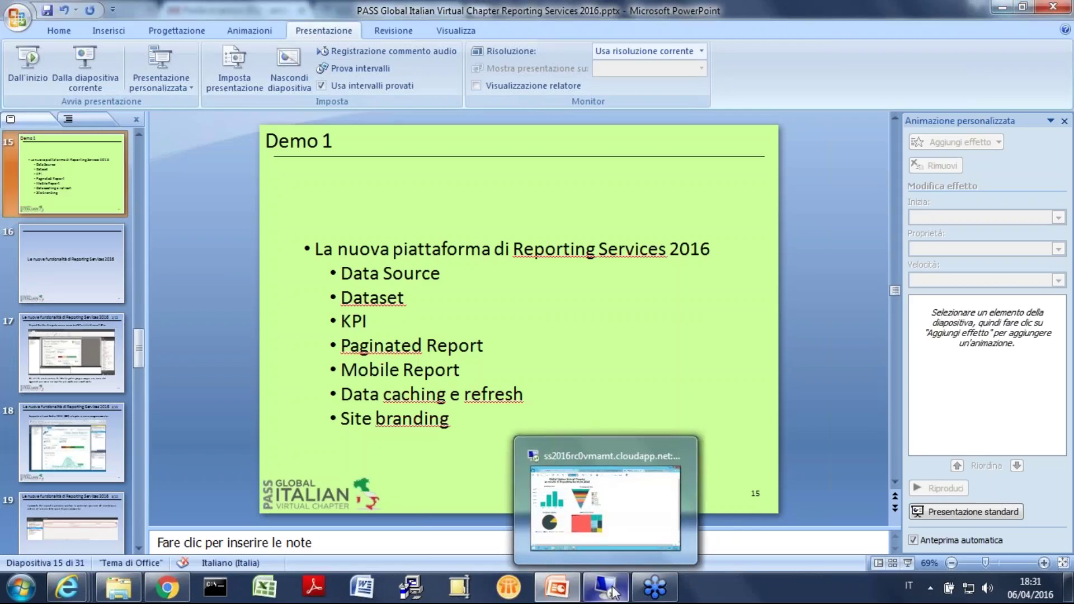
{"action": "left_click", "coordinate": [605, 507]}
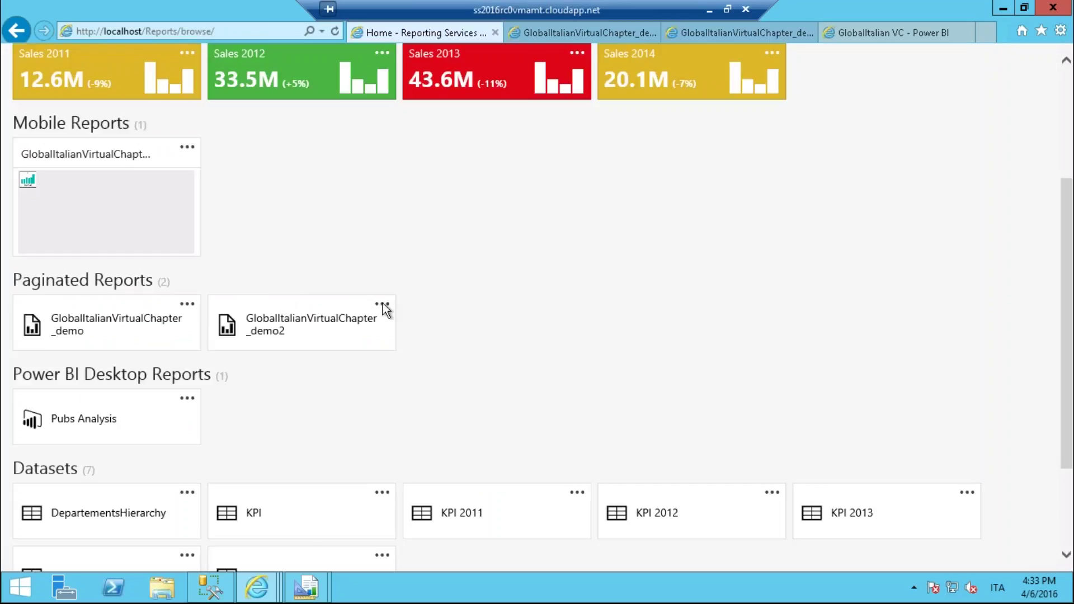
Examine the details and available actions of the GlobalItalianVirtualChapter_demo2 paginated report.
{"action": "left_click", "coordinate": [382, 303]}
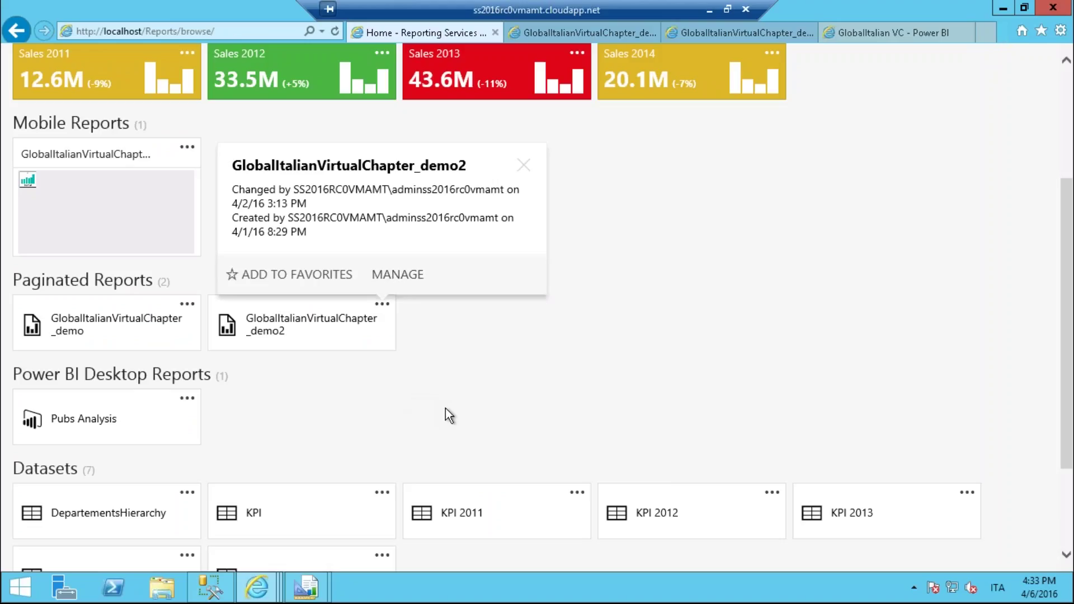
{"action": "left_click", "coordinate": [378, 304]}
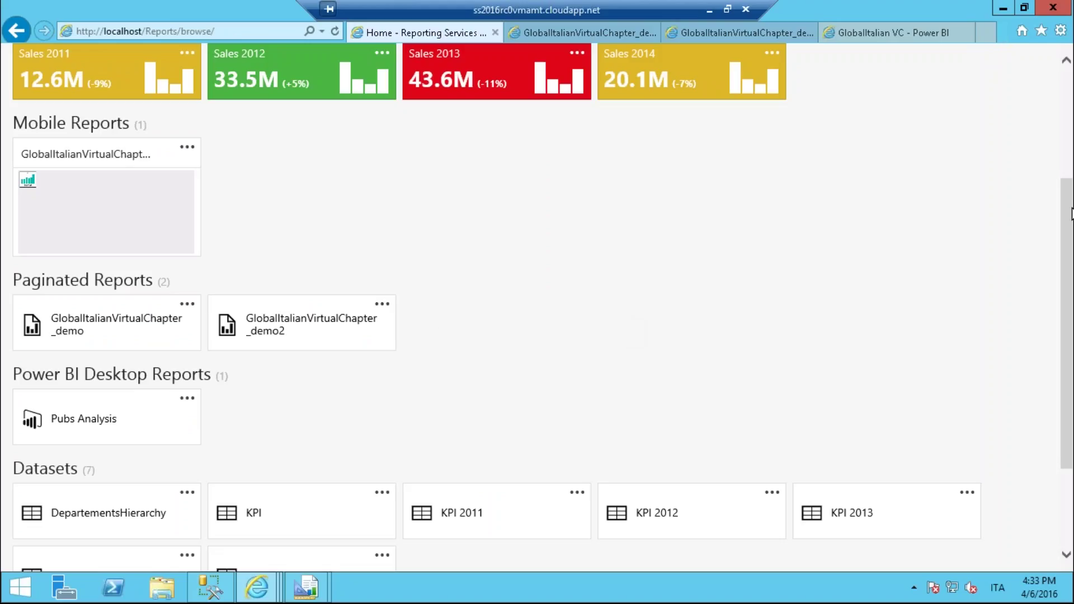
{"action": "scroll", "coordinate": [1071, 214], "scroll_direction": "up", "scroll_amount": 1}
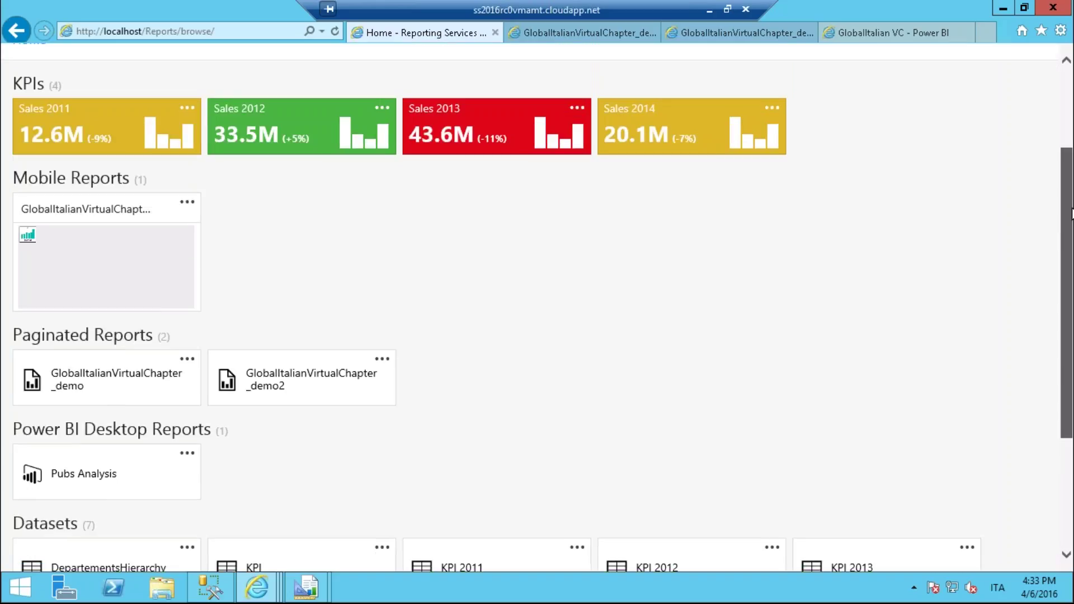
{"action": "scroll", "coordinate": [1071, 214], "scroll_direction": "up", "scroll_amount": 1}
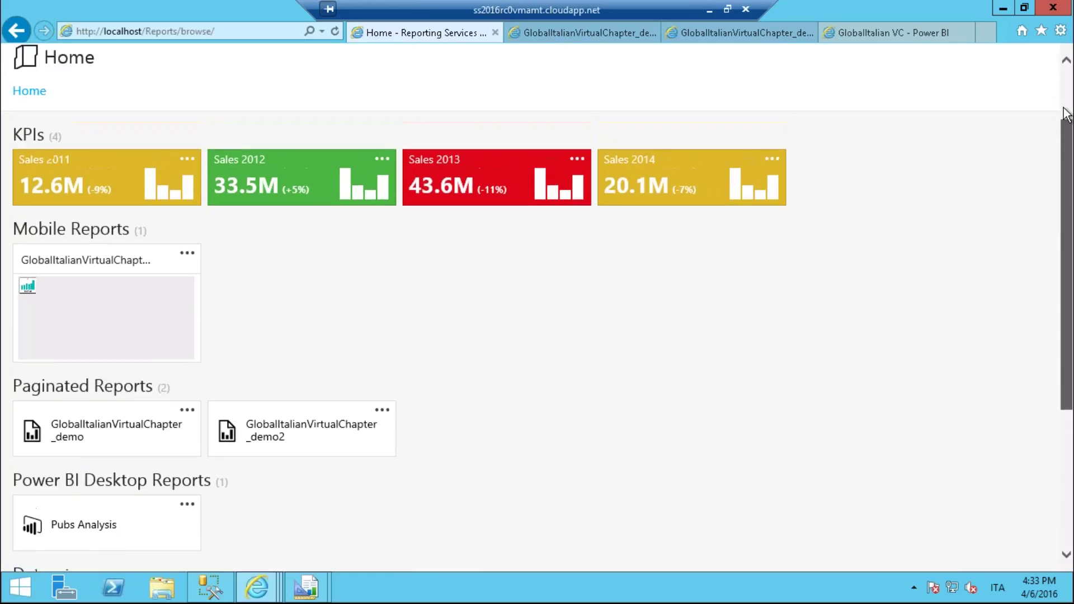
{"action": "scroll", "coordinate": [1066, 115], "scroll_direction": "up", "scroll_amount": 2}
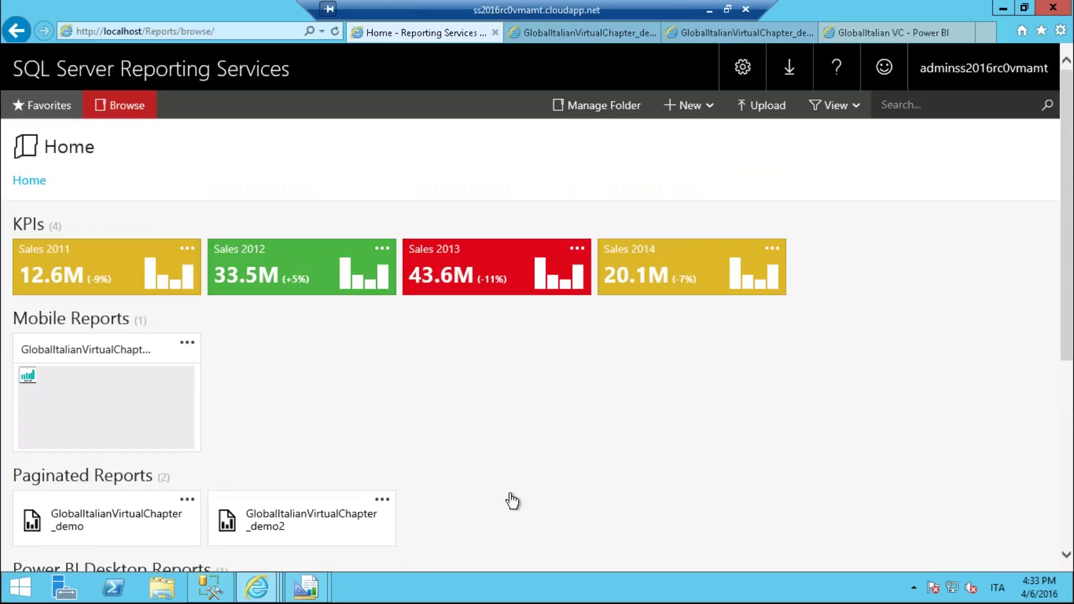
{"action": "left_click", "coordinate": [380, 502]}
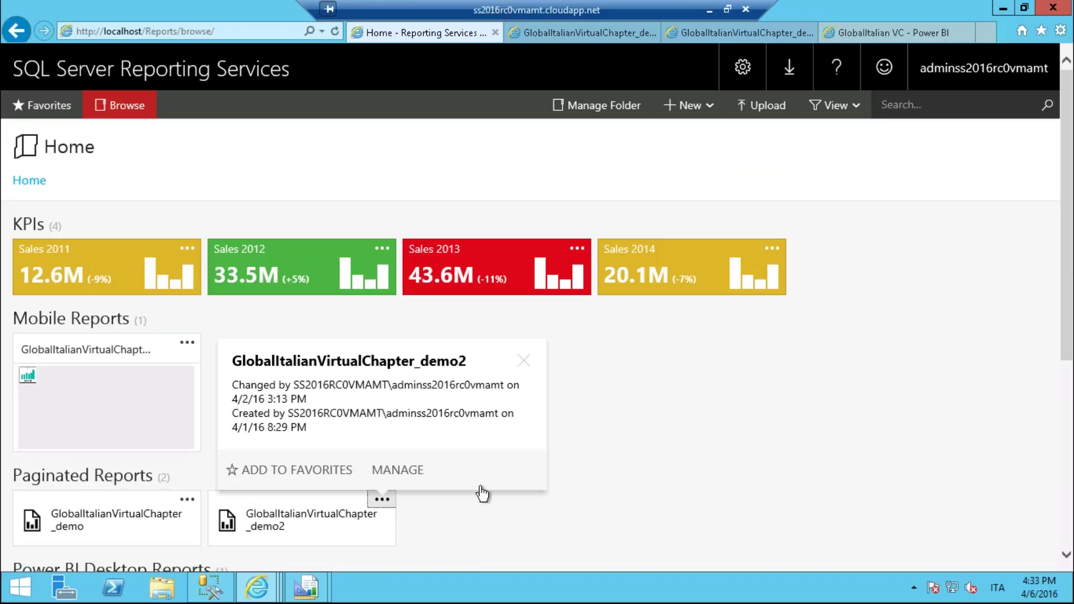
Search the portal for "mobile", clear the search and return to the home page.
{"action": "left_click", "coordinate": [913, 106]}
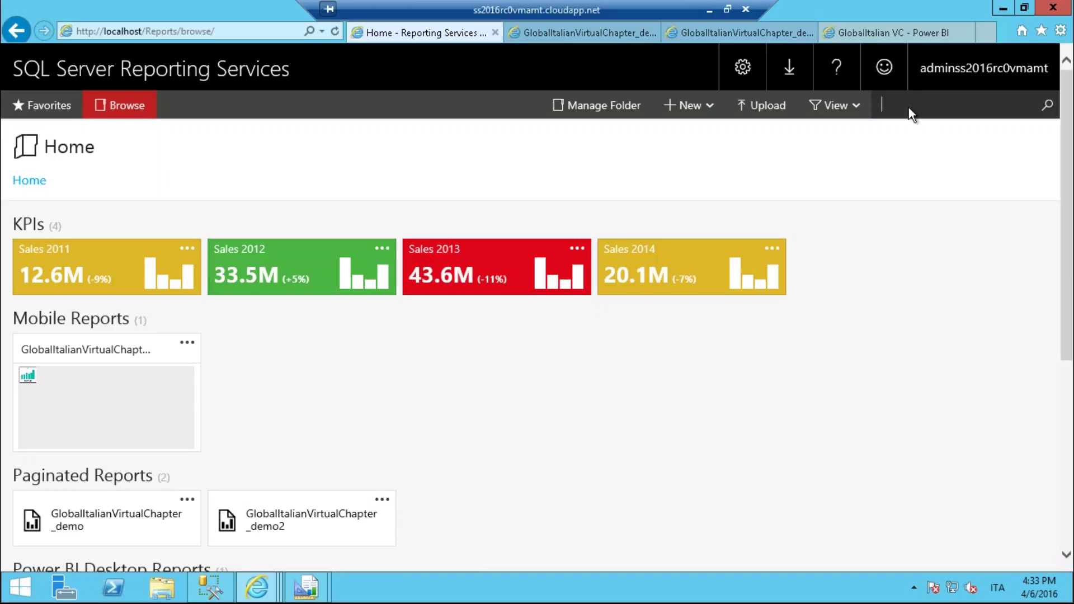
{"action": "type", "text": "mobile"}
{"action": "left_click", "coordinate": [1048, 106]}
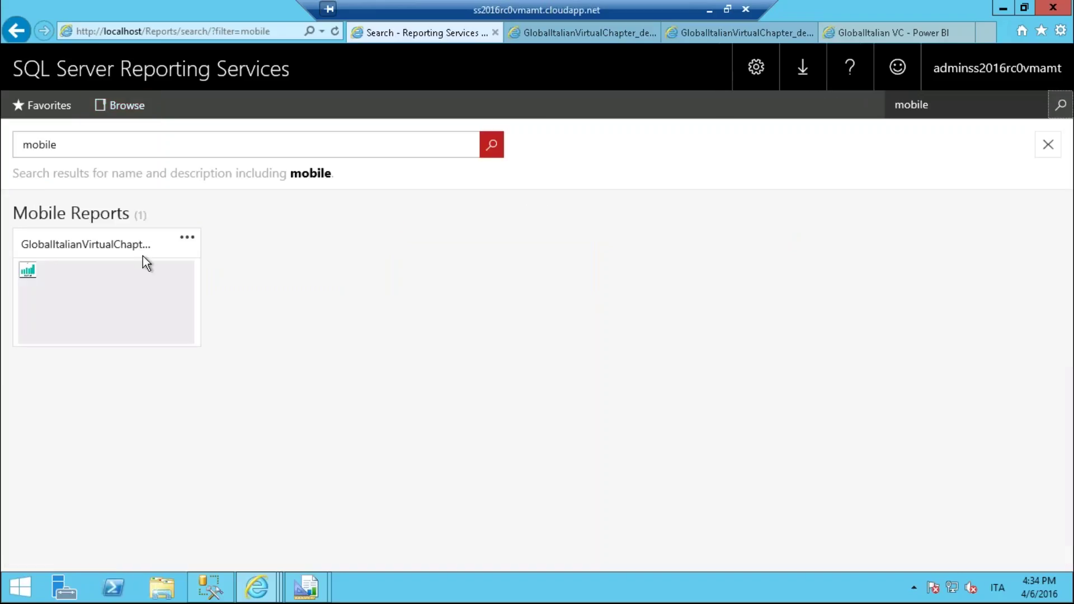
{"action": "left_click", "coordinate": [1006, 104]}
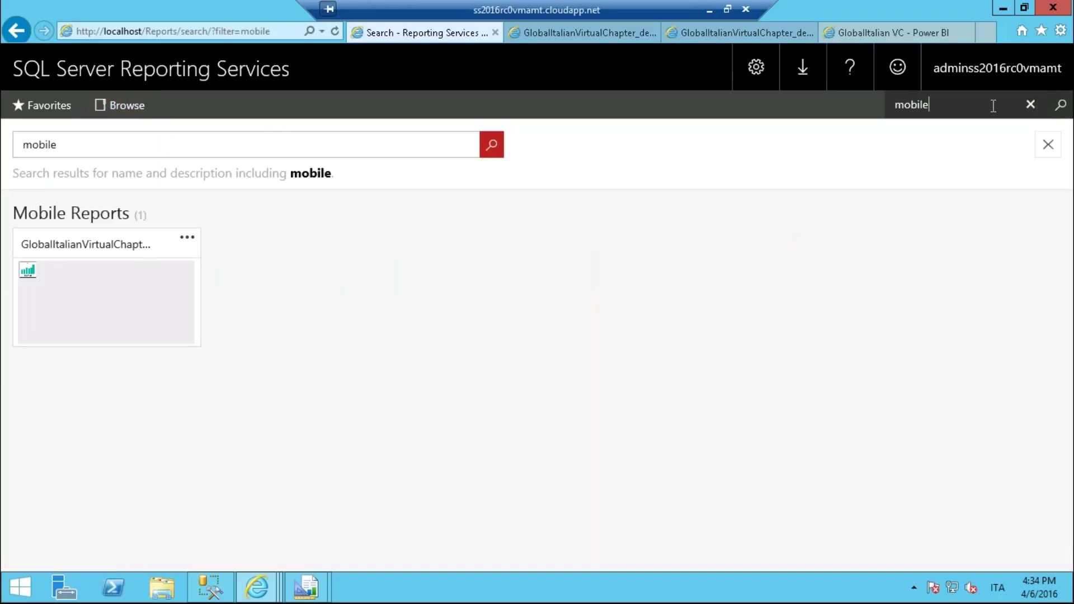
{"action": "left_click", "coordinate": [1030, 104]}
{"action": "left_click", "coordinate": [38, 69]}
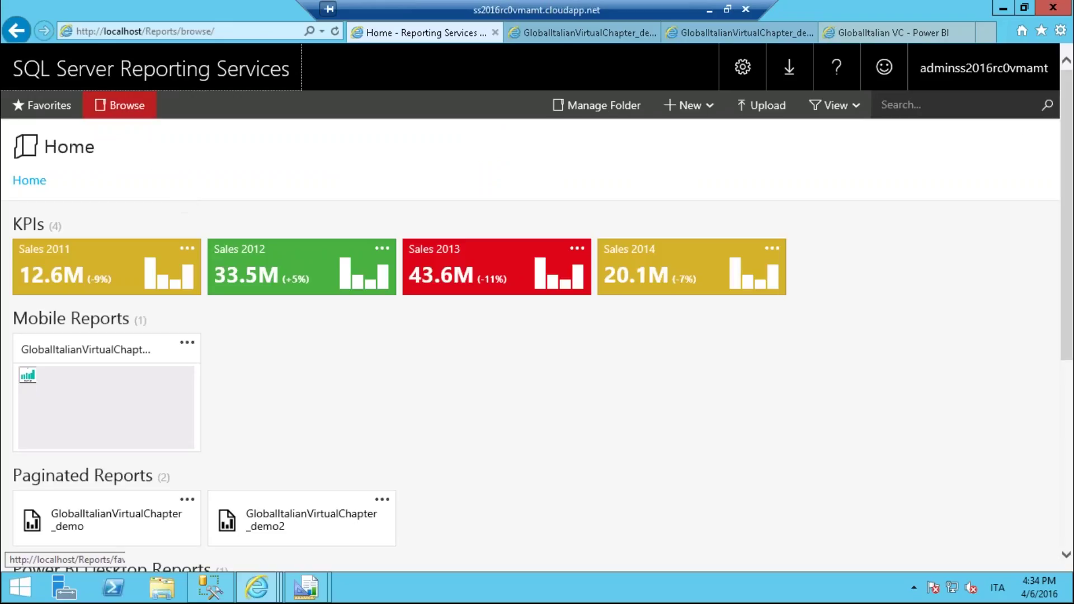
Open the caching settings of the GlobalItalianVirtualChapter_demo2 paginated report.
{"action": "left_click", "coordinate": [382, 499]}
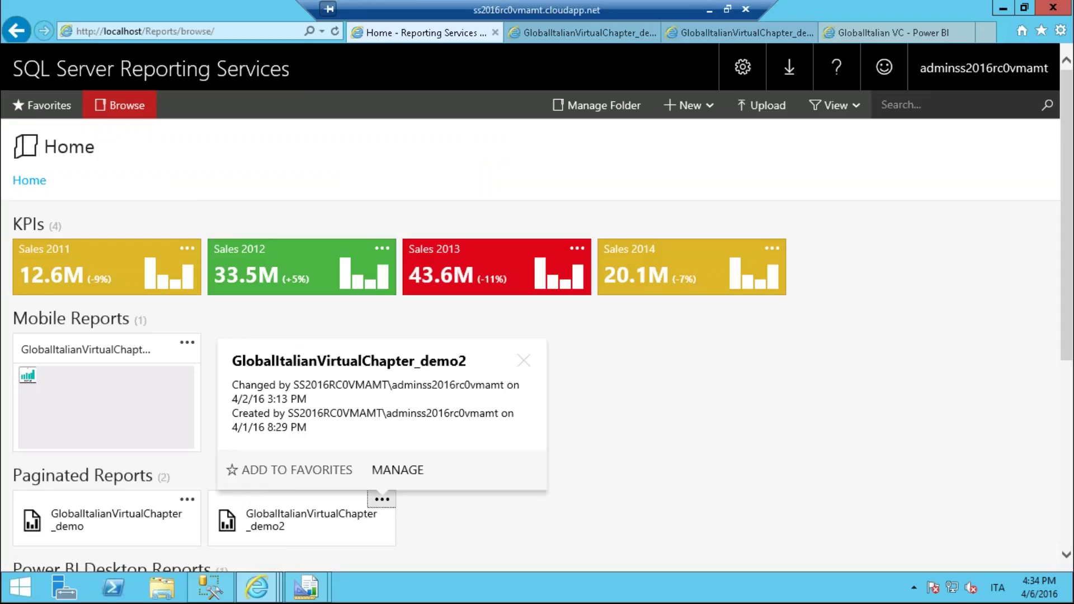
{"action": "left_click", "coordinate": [397, 470]}
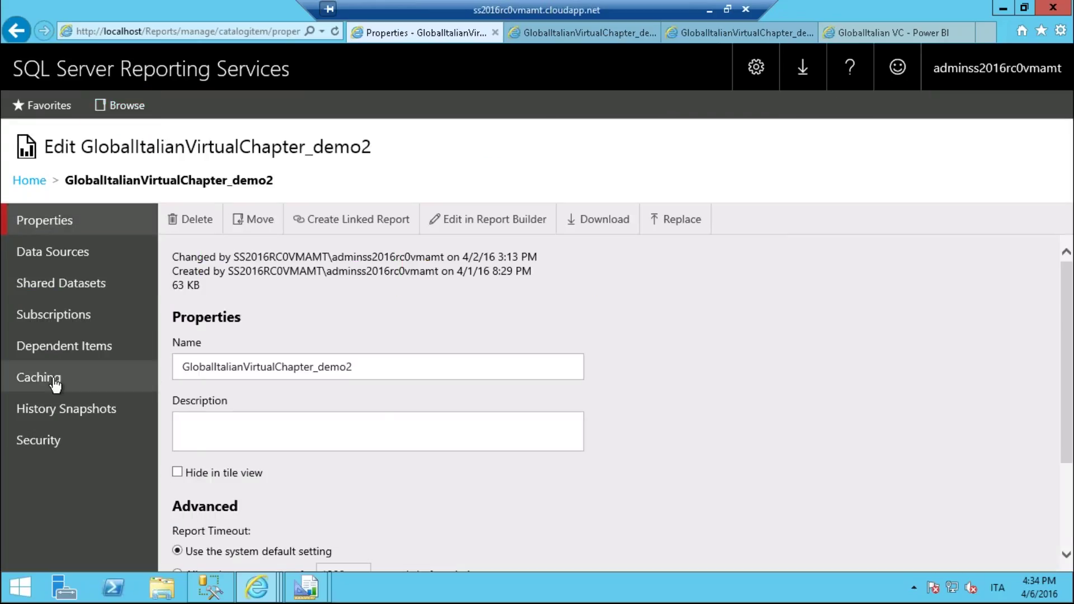
{"action": "left_click", "coordinate": [55, 385]}
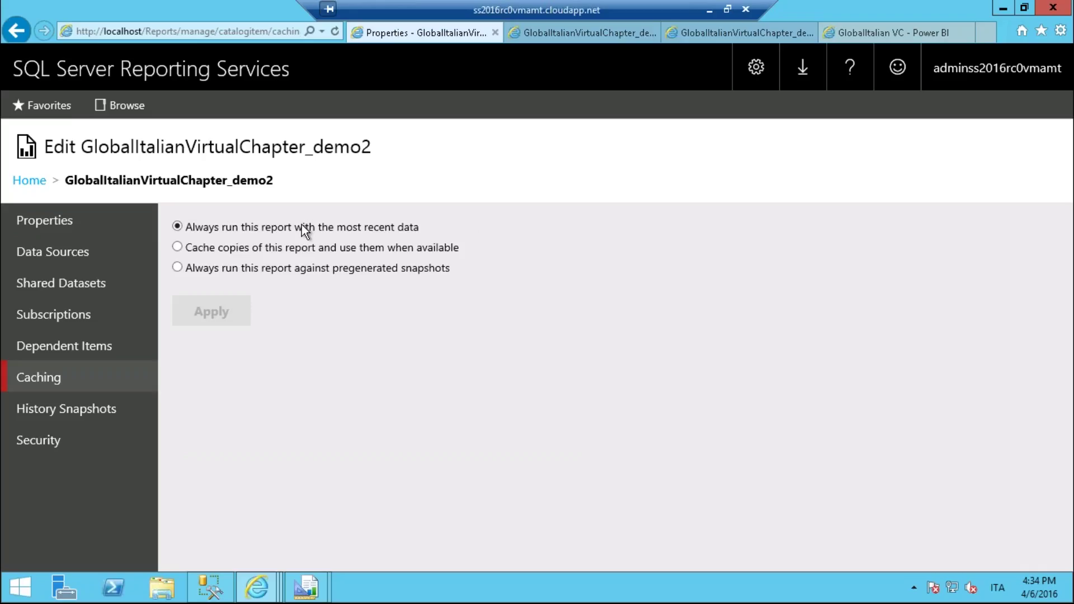
Select caching copies of the report for use when available, with the cache expiring on a report-specific schedule.
{"action": "left_click", "coordinate": [176, 247]}
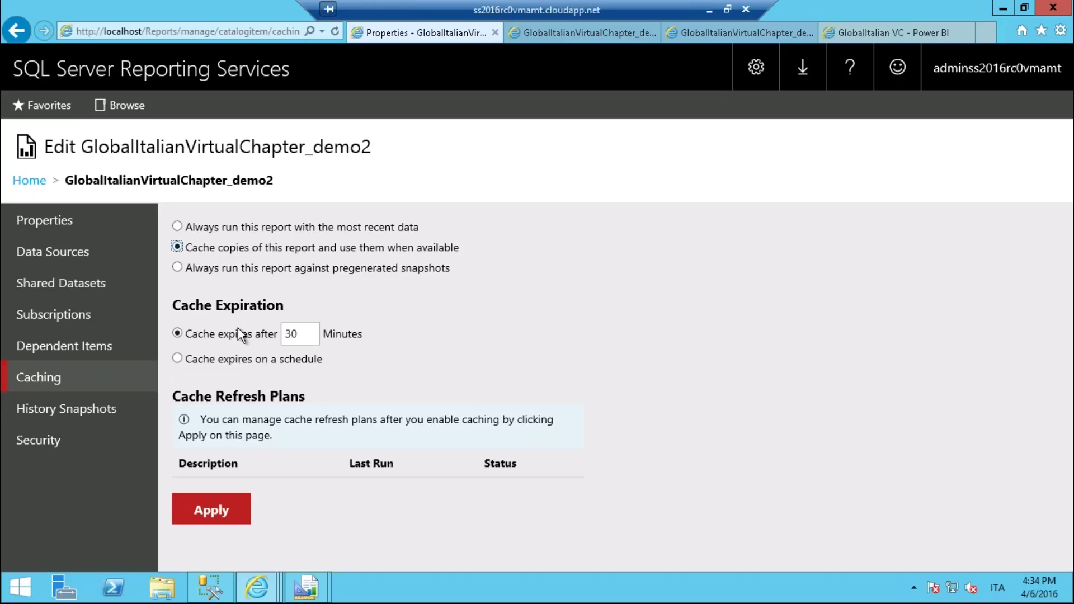
{"action": "left_click", "coordinate": [177, 227]}
{"action": "left_click", "coordinate": [177, 247]}
{"action": "left_click", "coordinate": [177, 227]}
{"action": "left_click", "coordinate": [178, 247]}
{"action": "left_click", "coordinate": [291, 334]}
{"action": "left_click", "coordinate": [179, 361]}
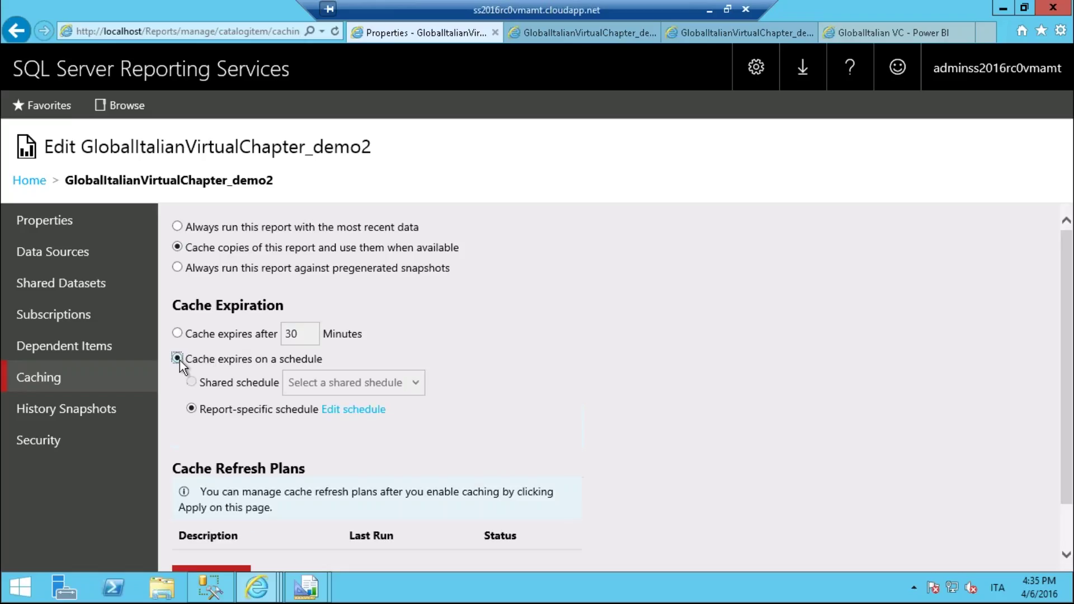
{"action": "scroll", "coordinate": [266, 313], "scroll_direction": "down", "scroll_amount": 1}
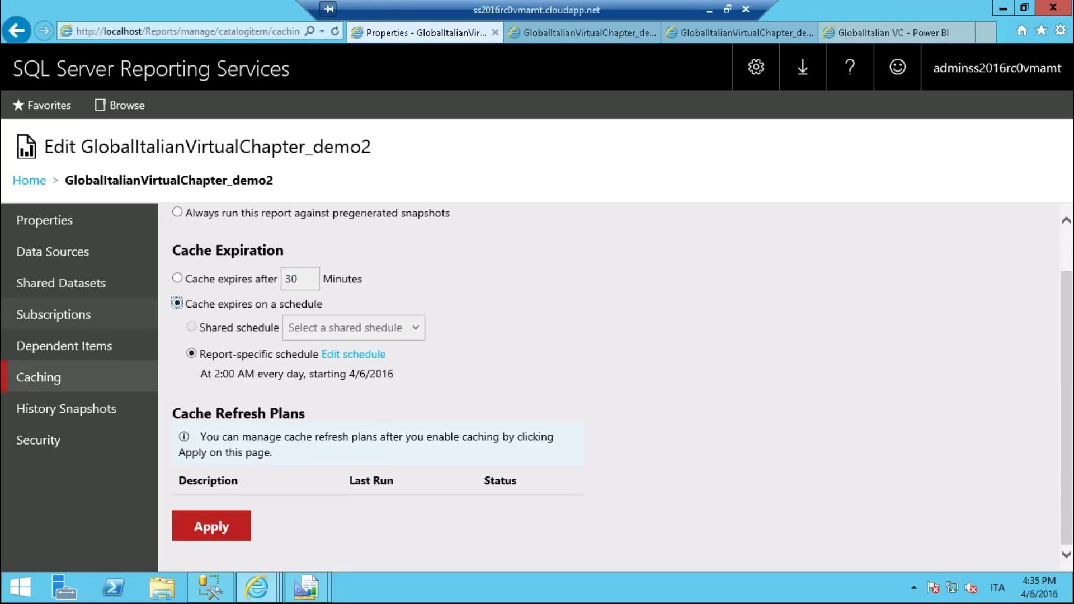
Review the daily recurrence and date options of the report-specific cache expiration schedule, including running on chosen days, and discard the edit.
{"action": "left_click", "coordinate": [350, 356]}
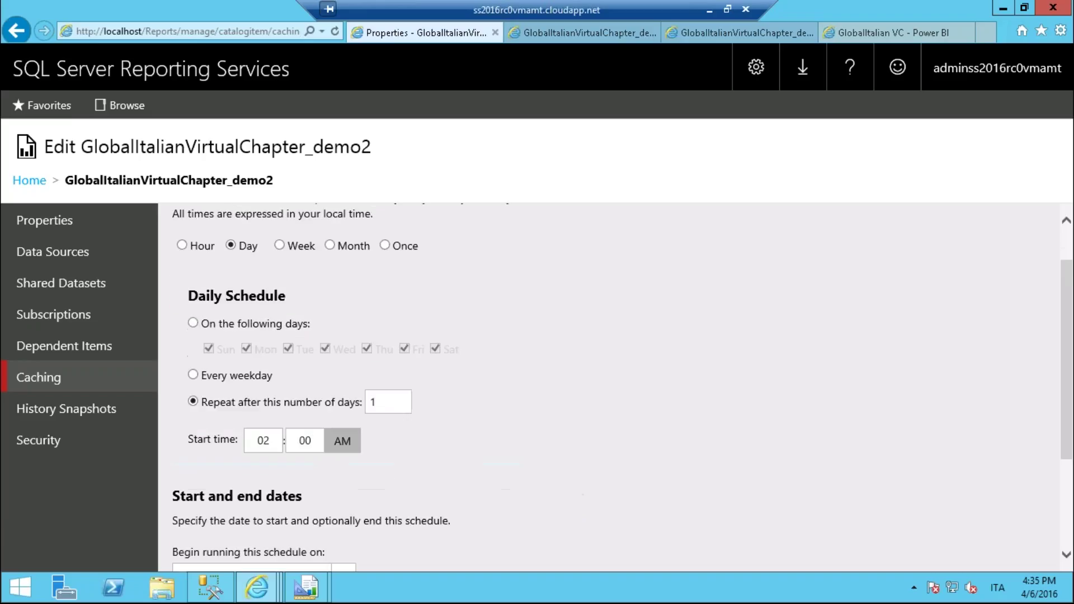
{"action": "scroll", "coordinate": [479, 317], "scroll_direction": "up", "scroll_amount": 1}
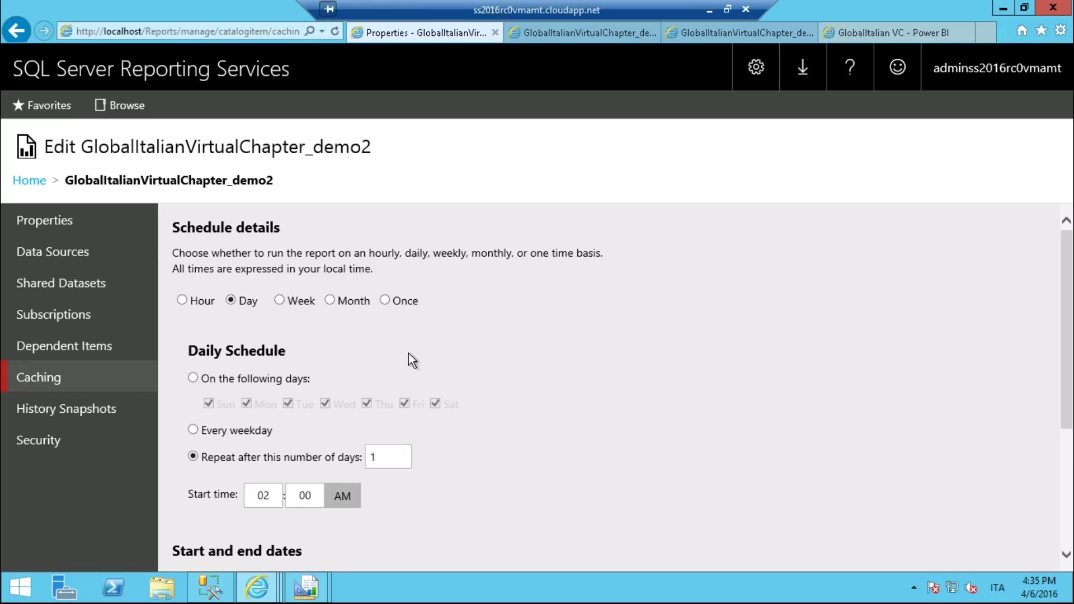
{"action": "scroll", "coordinate": [408, 354], "scroll_direction": "down", "scroll_amount": 1}
{"action": "scroll", "coordinate": [318, 302], "scroll_direction": "up", "scroll_amount": 1}
{"action": "left_click", "coordinate": [193, 377]}
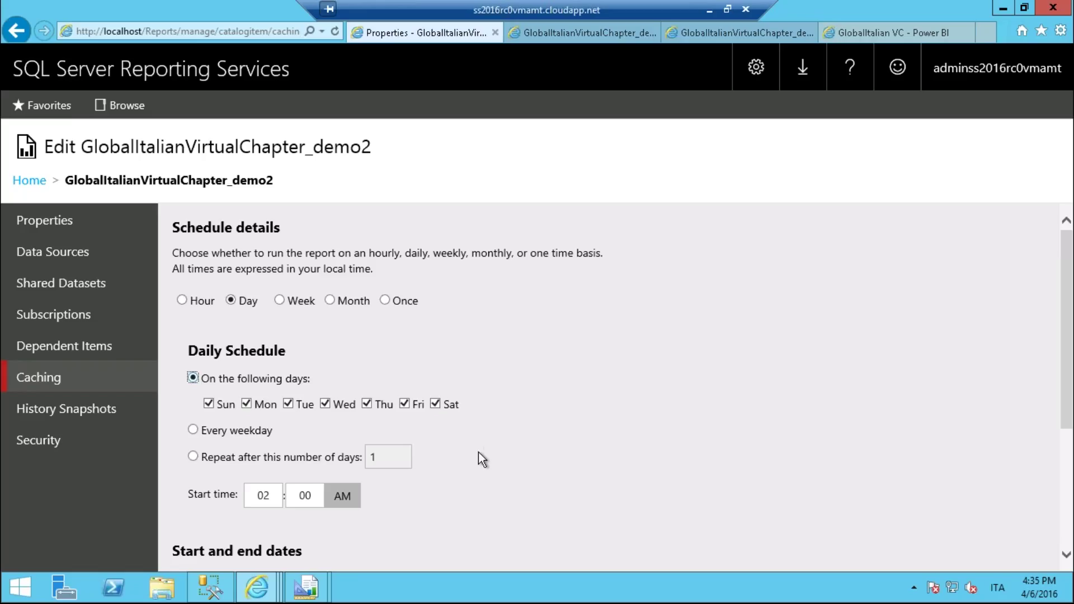
{"action": "scroll", "coordinate": [472, 438], "scroll_direction": "down", "scroll_amount": 1}
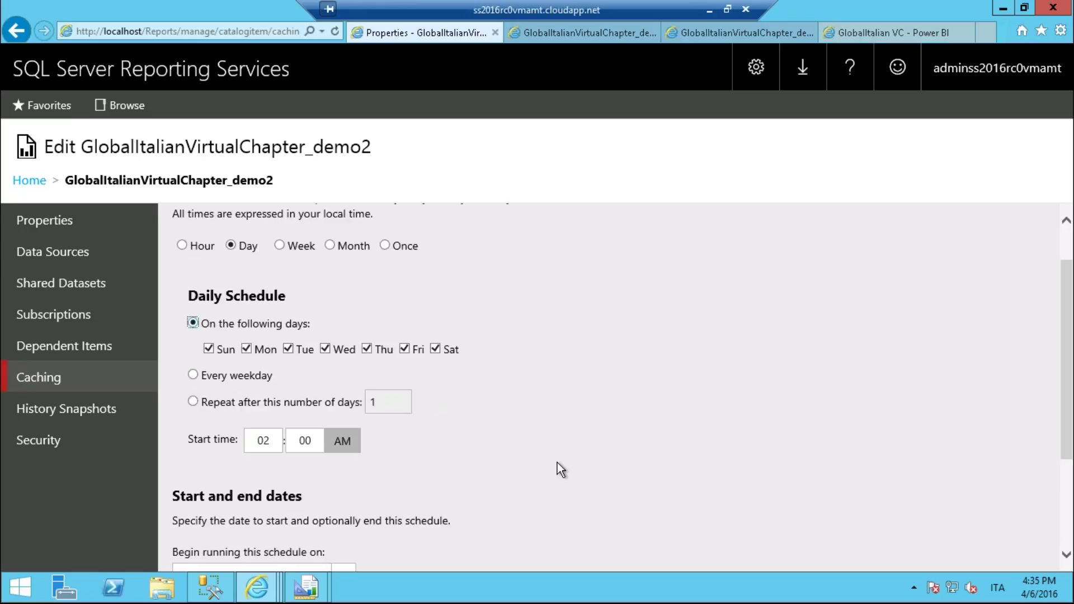
{"action": "scroll", "coordinate": [557, 462], "scroll_direction": "down", "scroll_amount": 3}
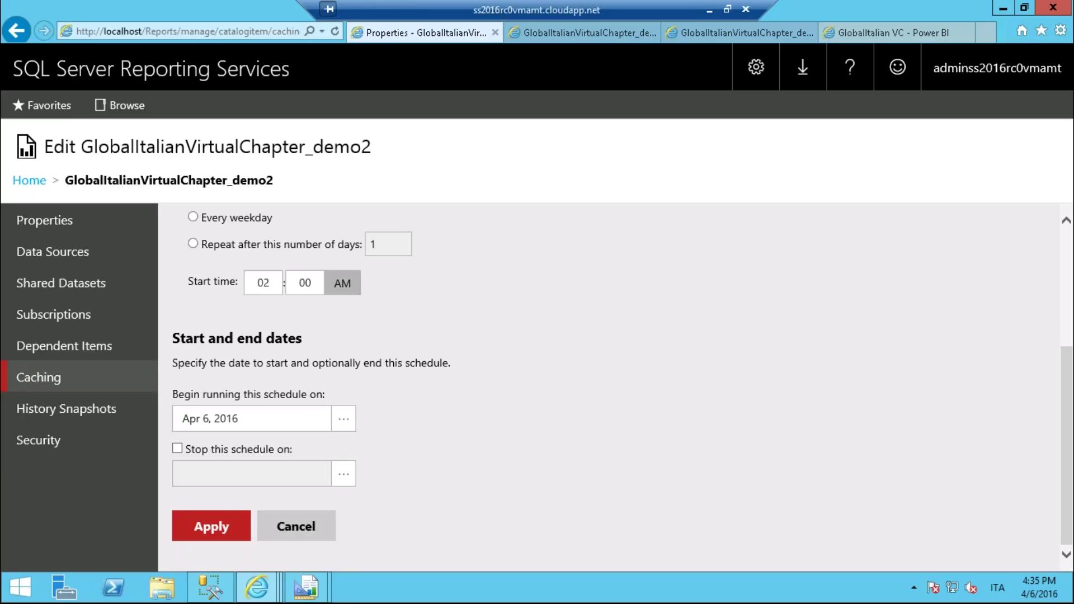
{"action": "left_click", "coordinate": [296, 525]}
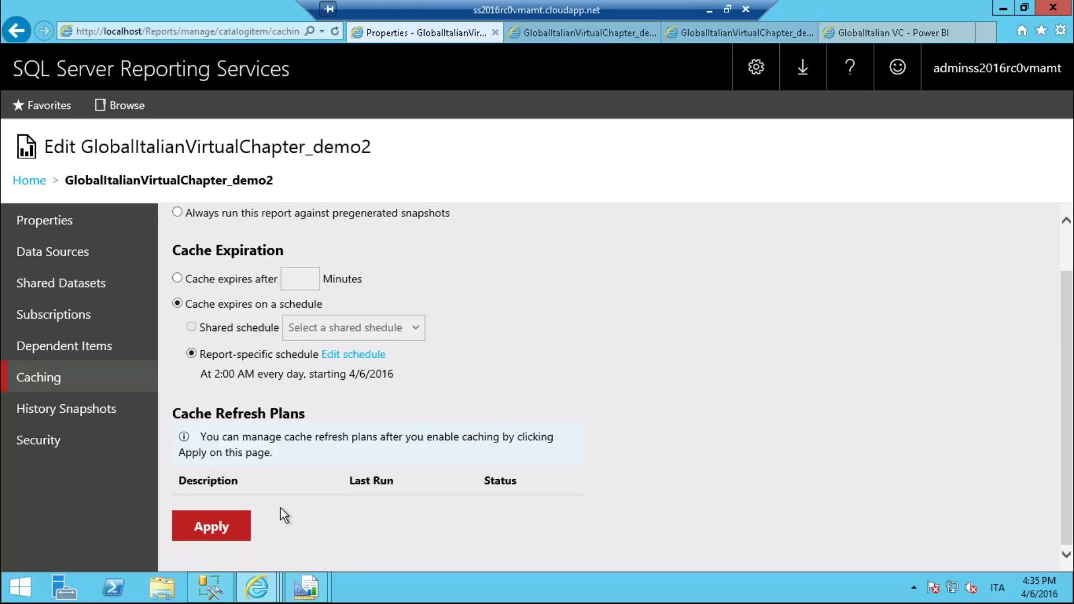
Choose always running the report against pregenerated snapshots, review the report-specific snapshot schedule and cancel editing it.
{"action": "scroll", "coordinate": [314, 390], "scroll_direction": "up", "scroll_amount": 1}
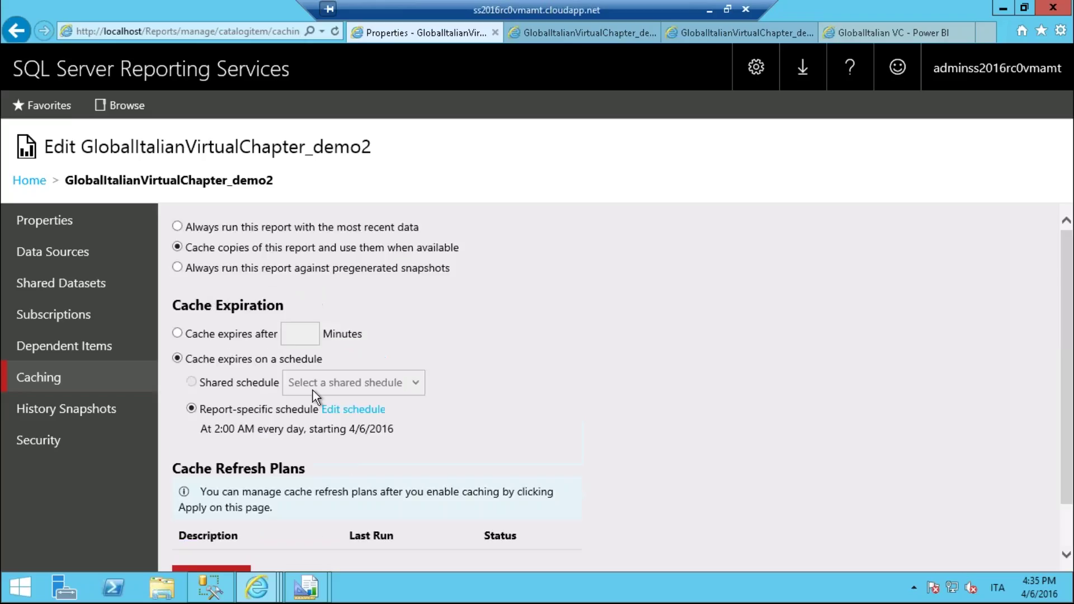
{"action": "left_click", "coordinate": [178, 268]}
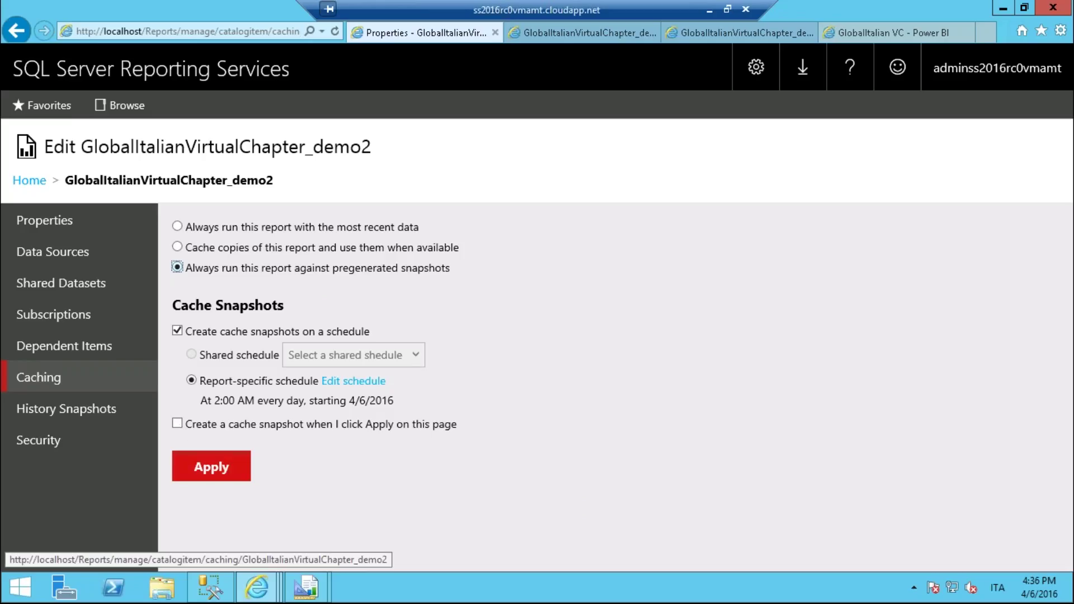
{"action": "left_click", "coordinate": [350, 384]}
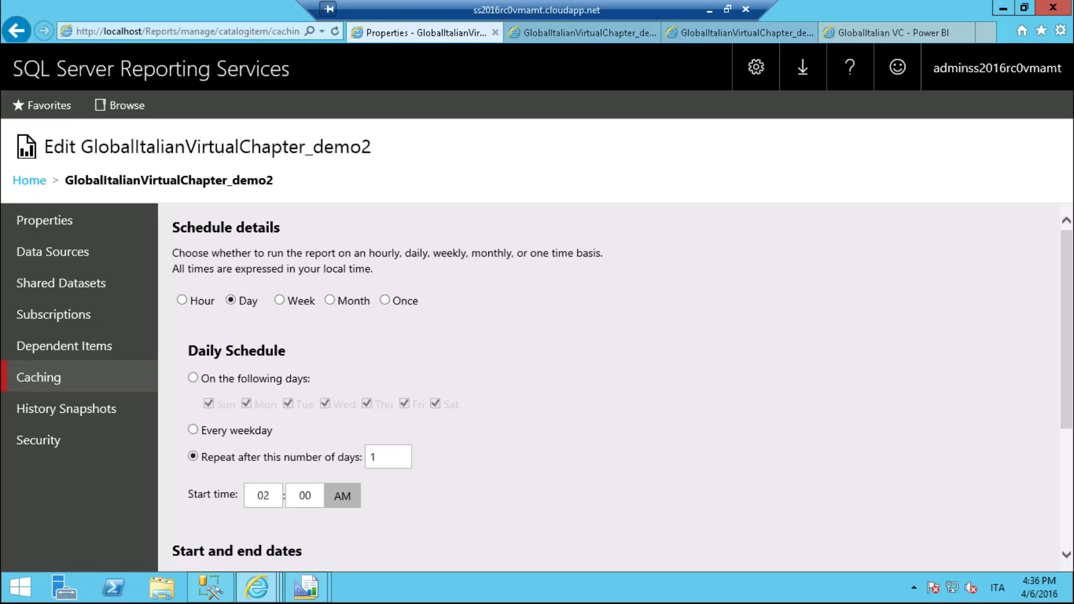
{"action": "scroll", "coordinate": [353, 344], "scroll_direction": "down", "scroll_amount": 2}
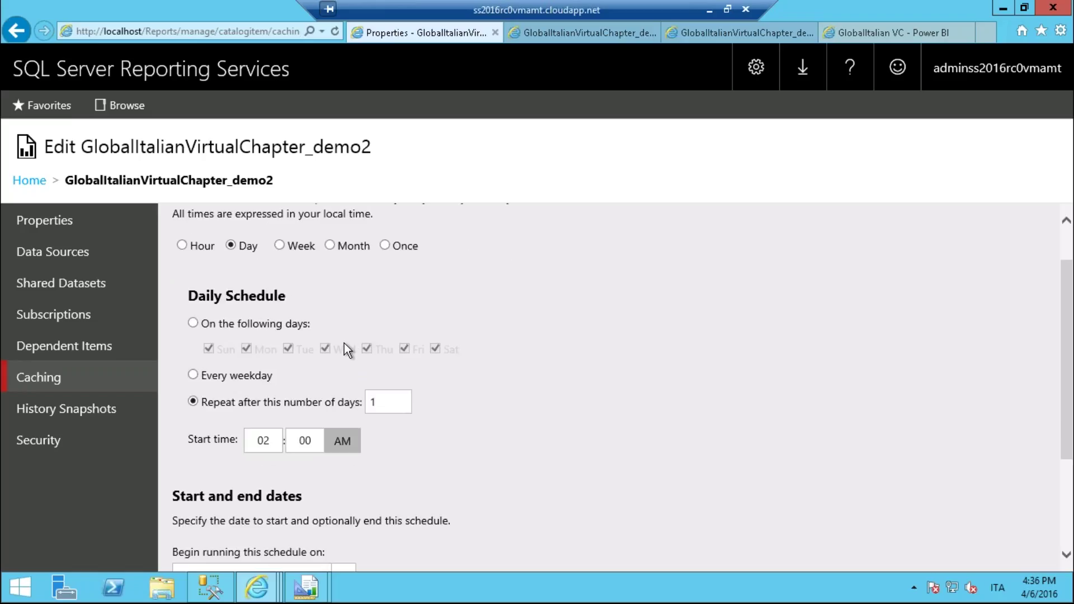
{"action": "scroll", "coordinate": [356, 342], "scroll_direction": "down", "scroll_amount": 1}
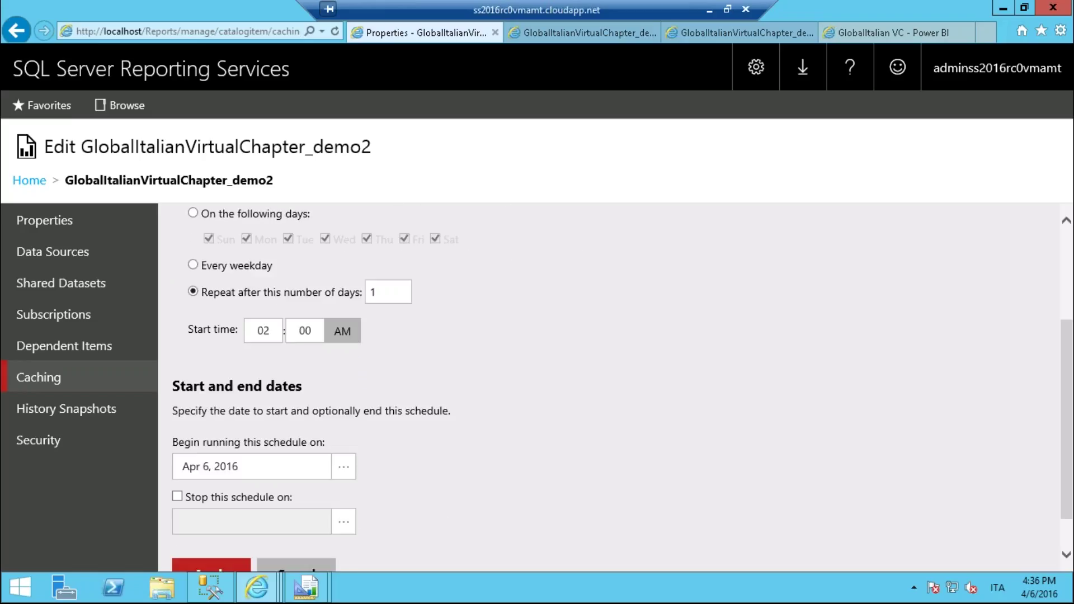
{"action": "scroll", "coordinate": [355, 342], "scroll_direction": "up", "scroll_amount": 3}
{"action": "scroll", "coordinate": [290, 555], "scroll_direction": "down", "scroll_amount": 4}
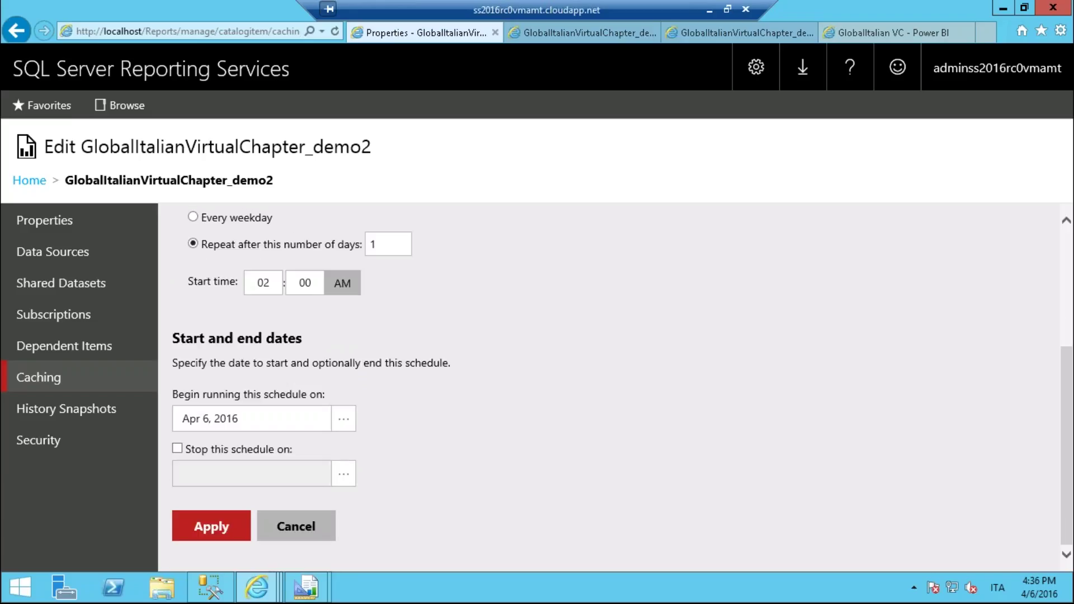
{"action": "left_click", "coordinate": [287, 528]}
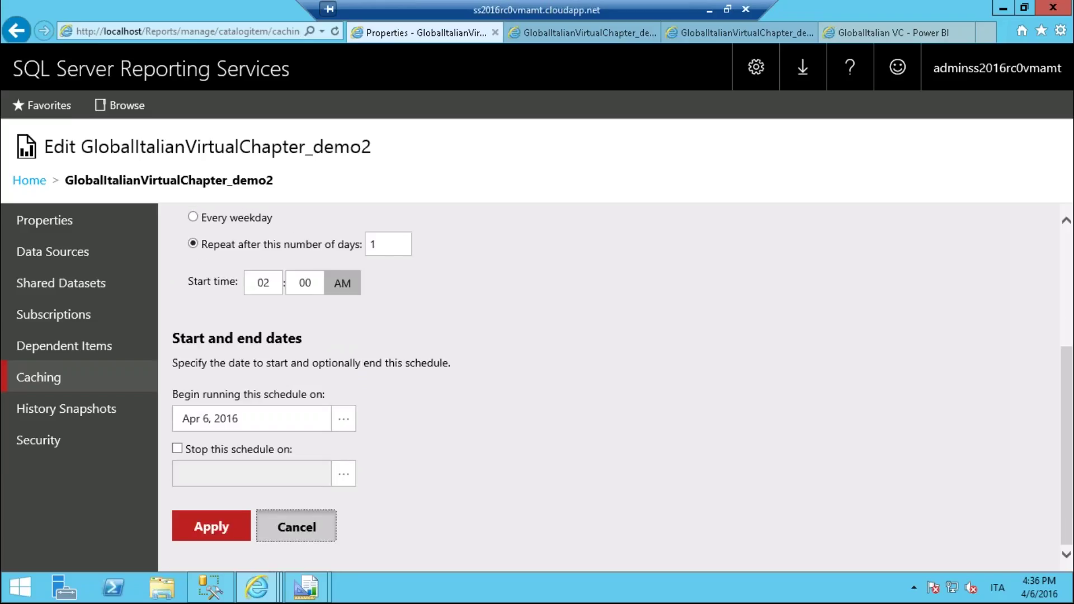
View the report's history snapshot created Apr 2, 2016 3:30:04 PM and return to the portal's home page.
{"action": "left_click", "coordinate": [82, 416]}
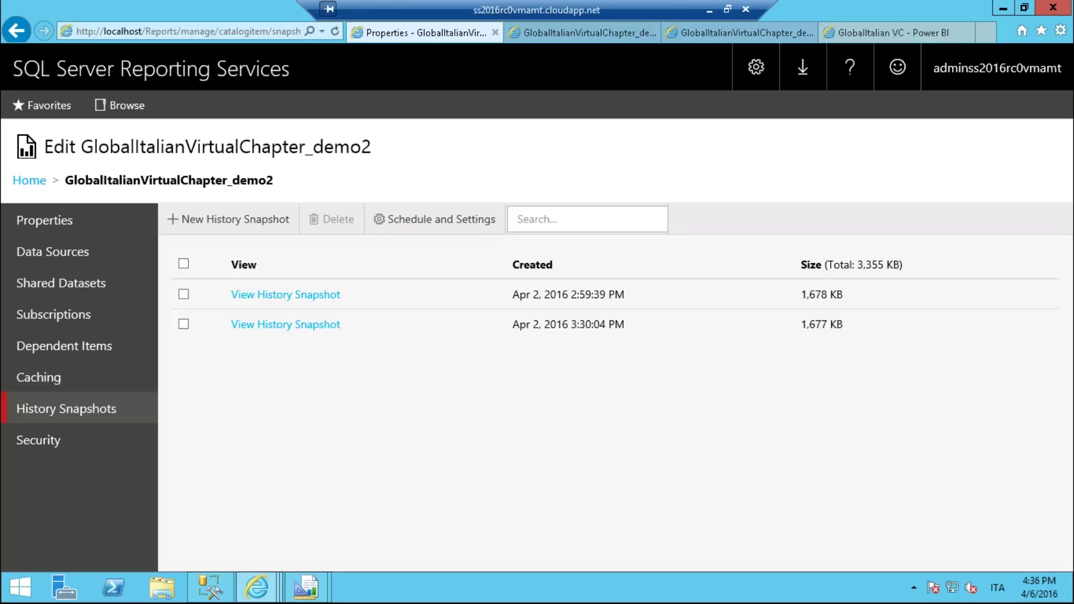
{"action": "left_click", "coordinate": [267, 327]}
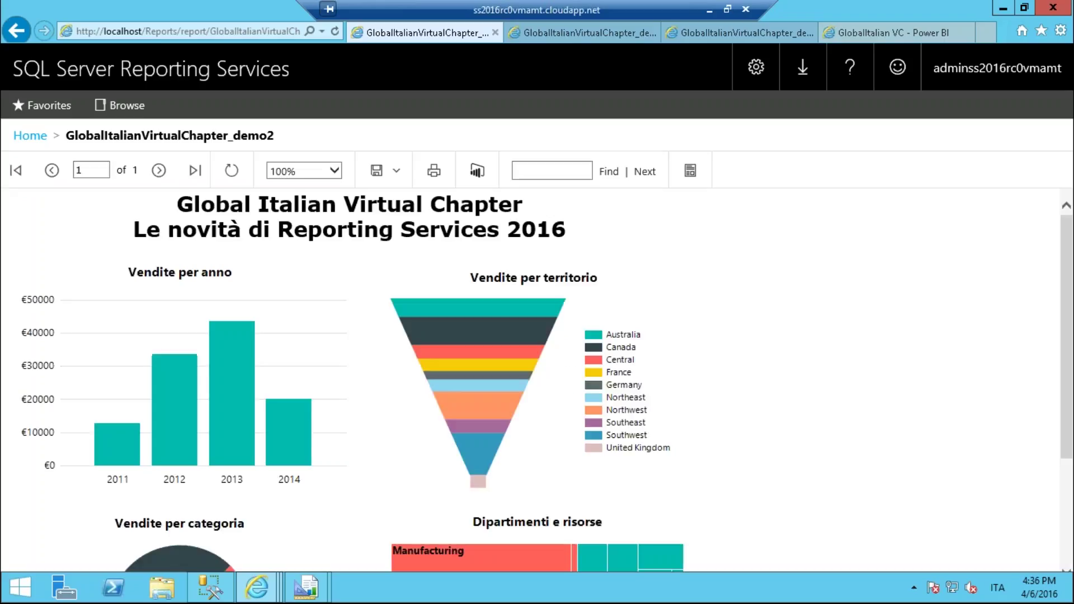
{"action": "left_click", "coordinate": [23, 136]}
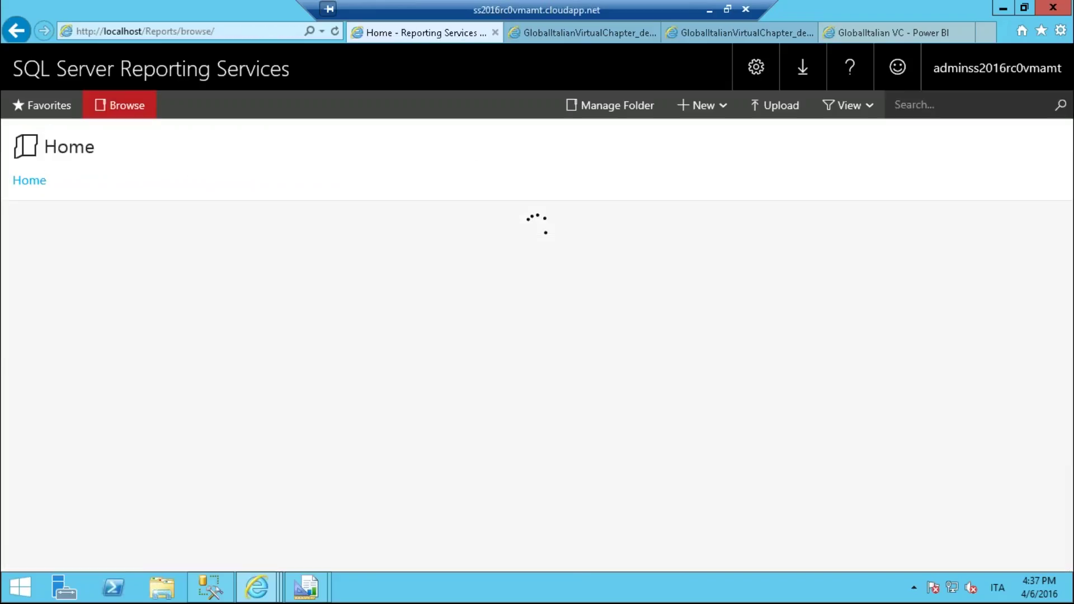
Look over the home page content, minimize the remote desktop and switch to the local Internet Explorer page showing the portal home.
{"action": "scroll", "coordinate": [405, 389], "scroll_direction": "down", "scroll_amount": 3}
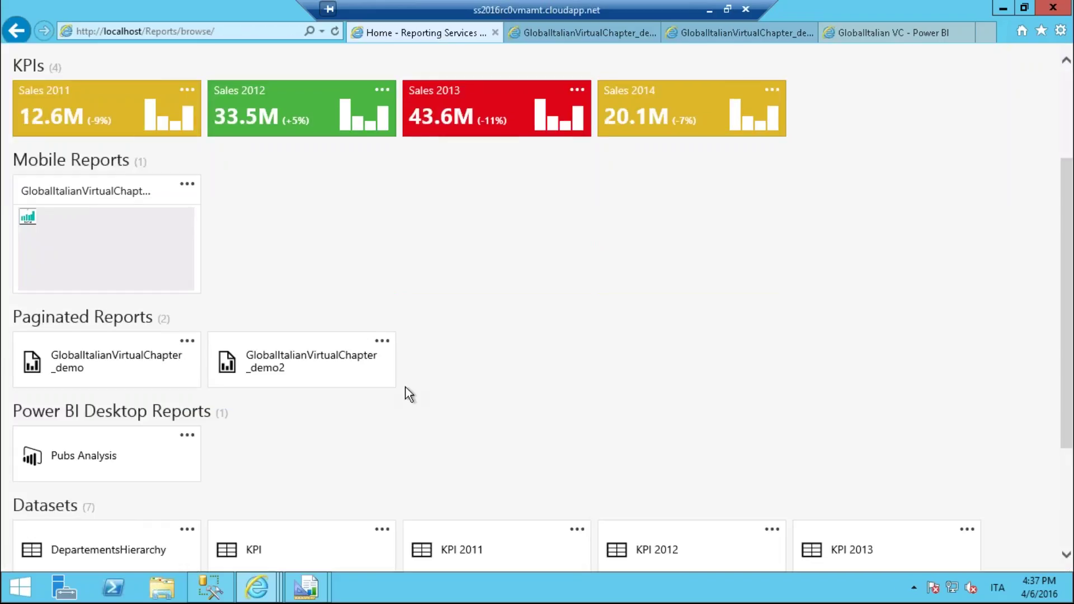
{"action": "scroll", "coordinate": [405, 387], "scroll_direction": "down", "scroll_amount": 3}
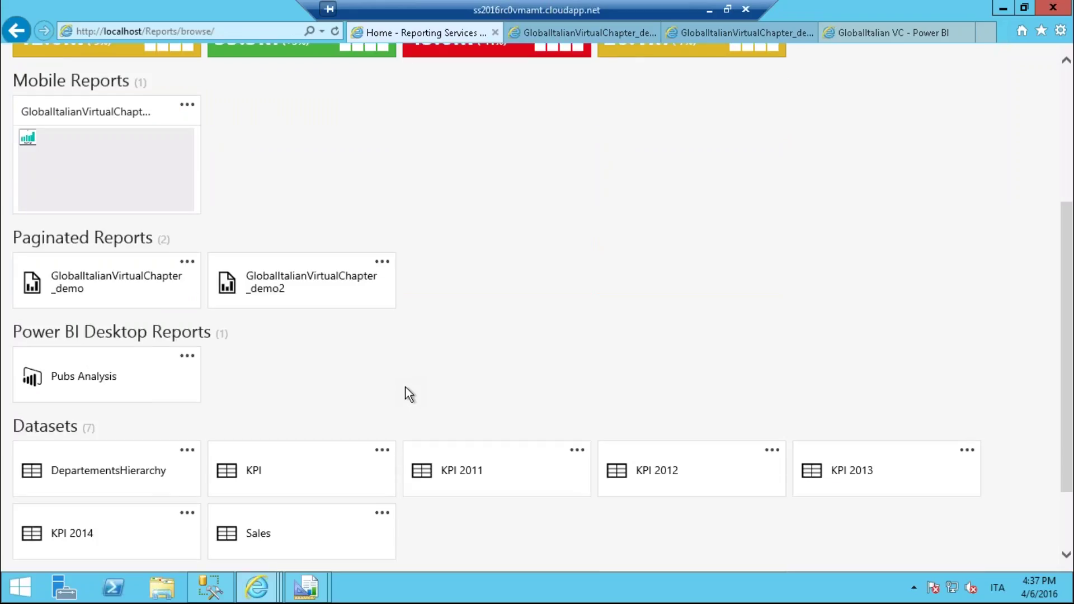
{"action": "scroll", "coordinate": [437, 396], "scroll_direction": "down", "scroll_amount": 1}
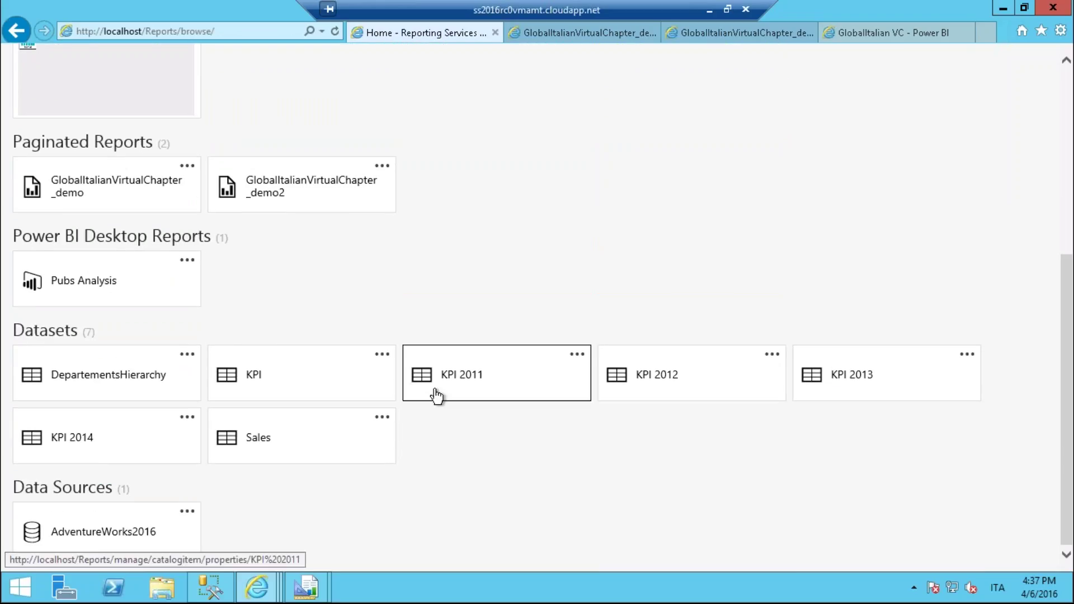
{"action": "scroll", "coordinate": [437, 396], "scroll_direction": "up", "scroll_amount": 5}
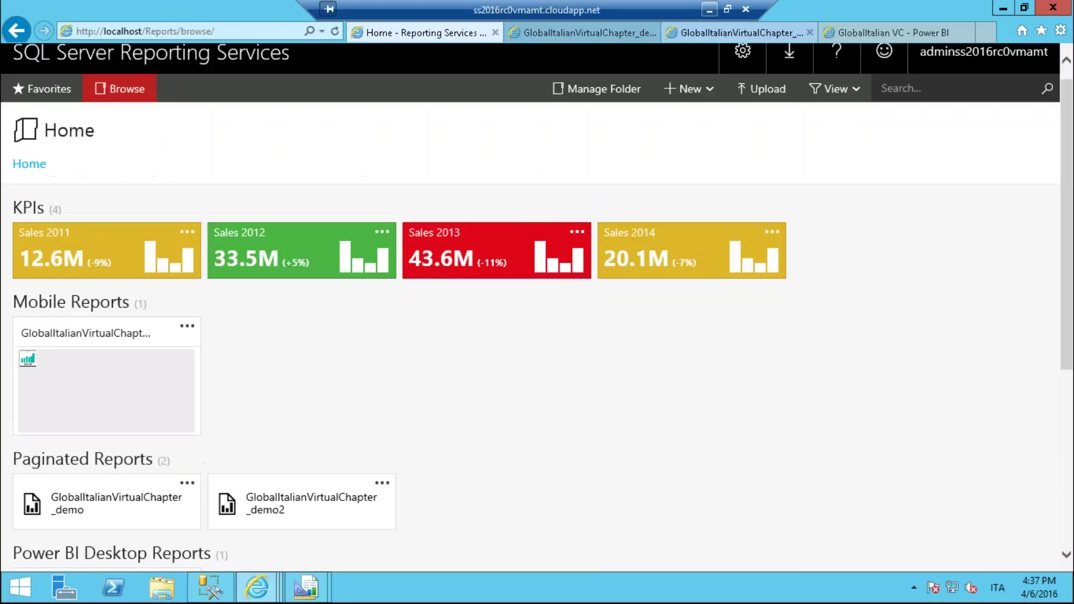
{"action": "scroll", "coordinate": [640, 173], "scroll_direction": "up", "scroll_amount": 1}
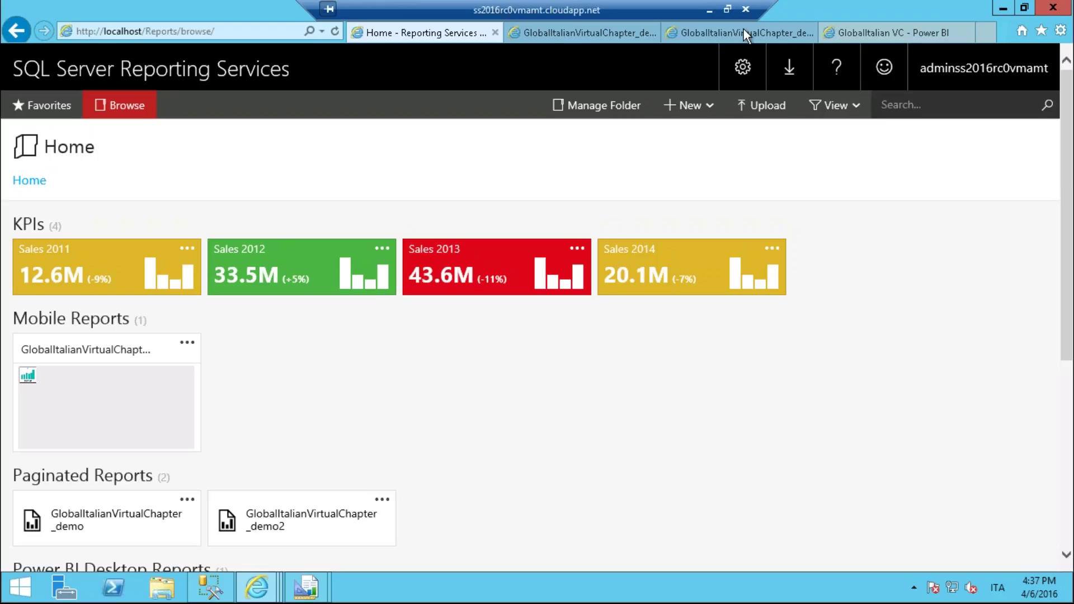
{"action": "left_click", "coordinate": [709, 8]}
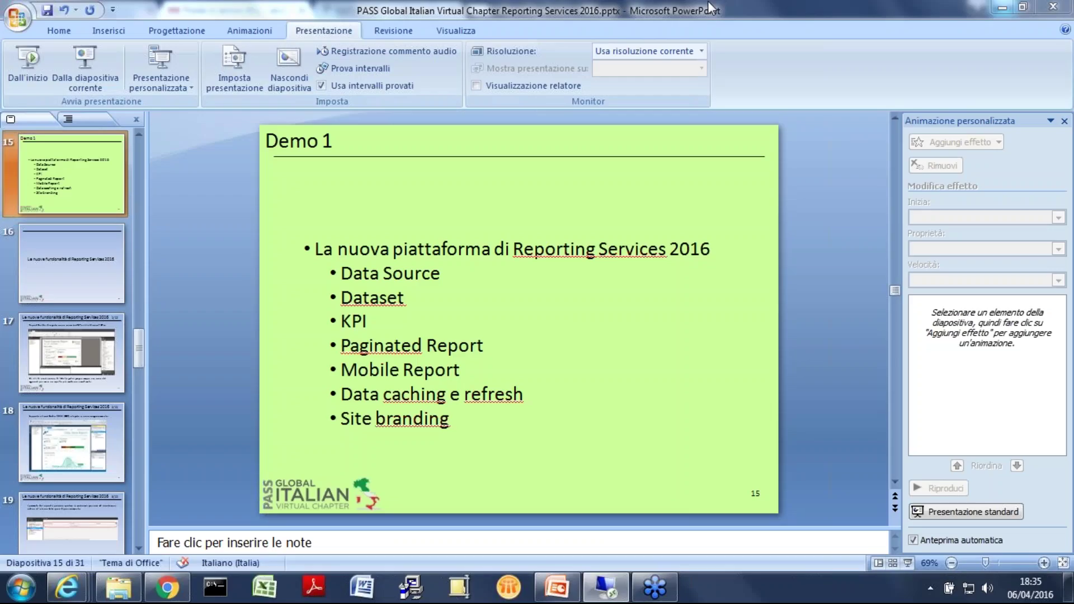
{"action": "left_click", "coordinate": [73, 596]}
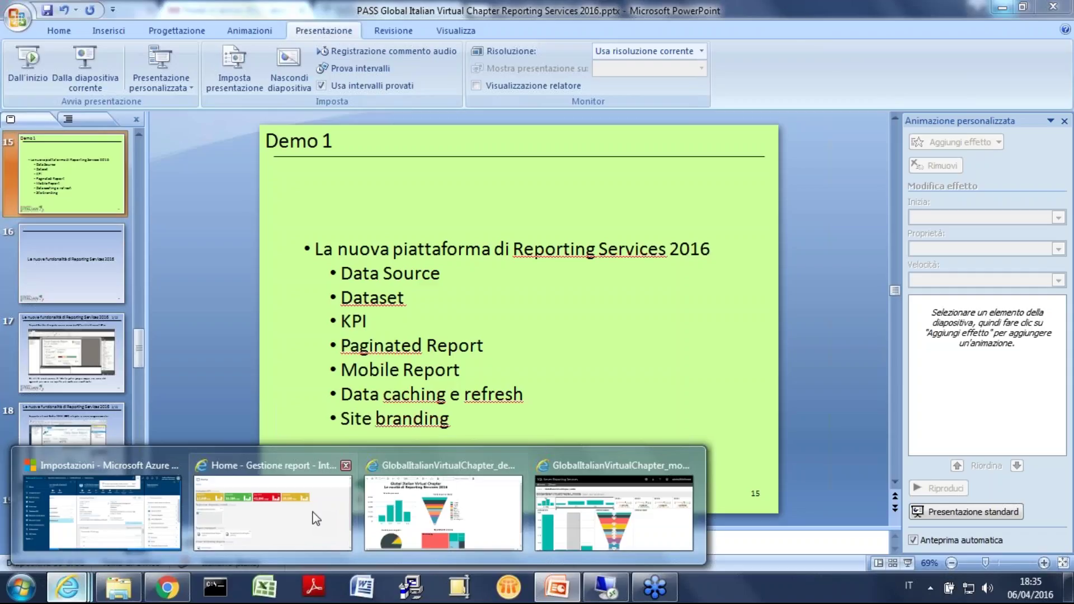
{"action": "left_click", "coordinate": [316, 519]}
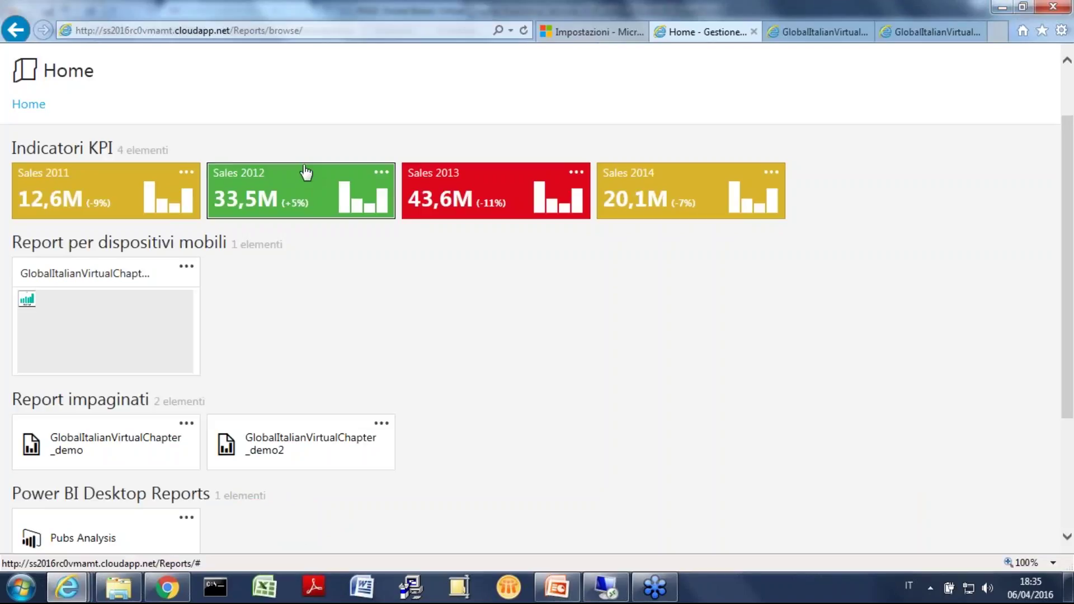
Open the branding page of the portal's site settings.
{"action": "scroll", "coordinate": [306, 173], "scroll_direction": "up", "scroll_amount": 2}
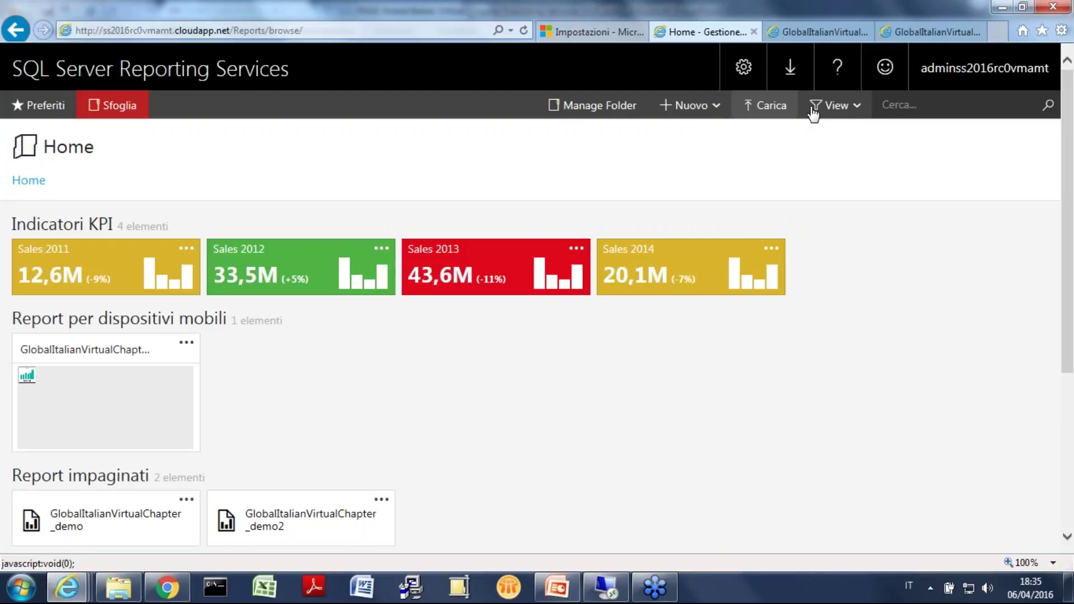
{"action": "left_click", "coordinate": [743, 67]}
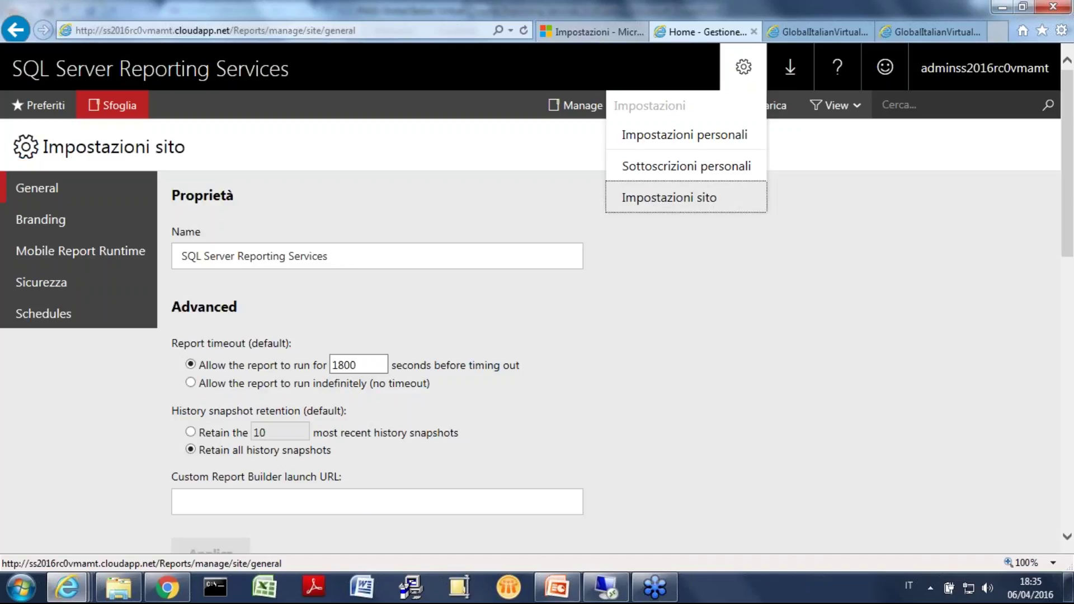
{"action": "left_click", "coordinate": [48, 227]}
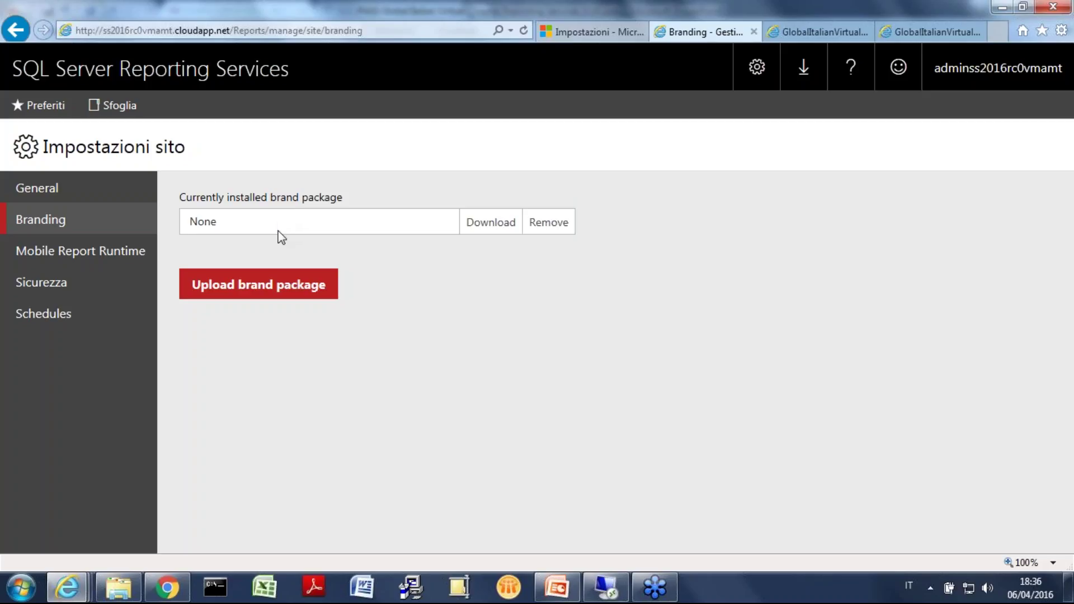
Upload Xbox.zip from the GlobalItalianVC folder as the portal's brand package.
{"action": "left_click", "coordinate": [283, 291]}
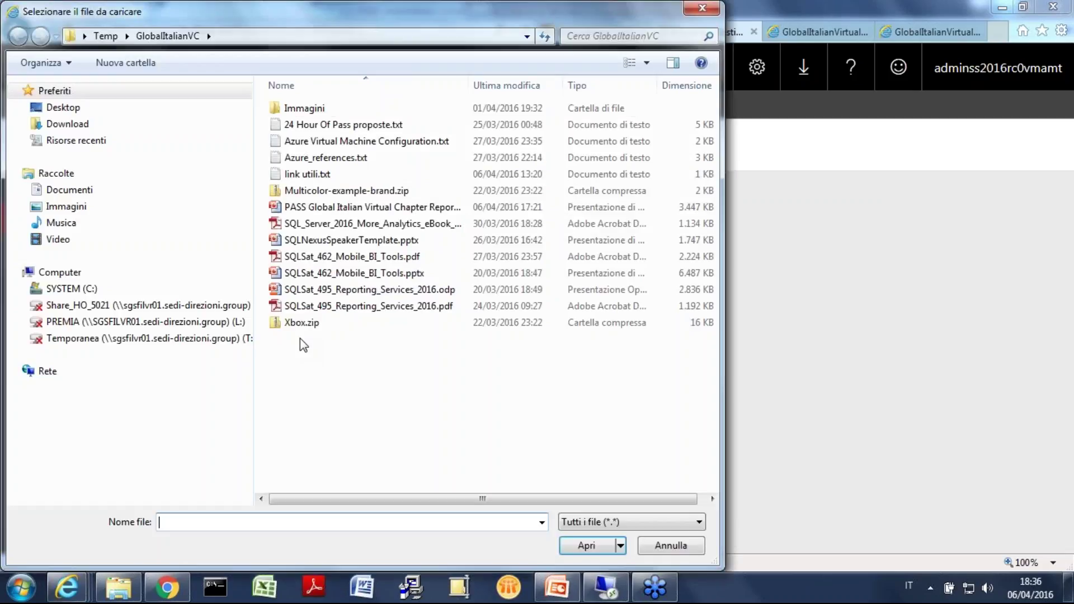
{"action": "left_click", "coordinate": [302, 323]}
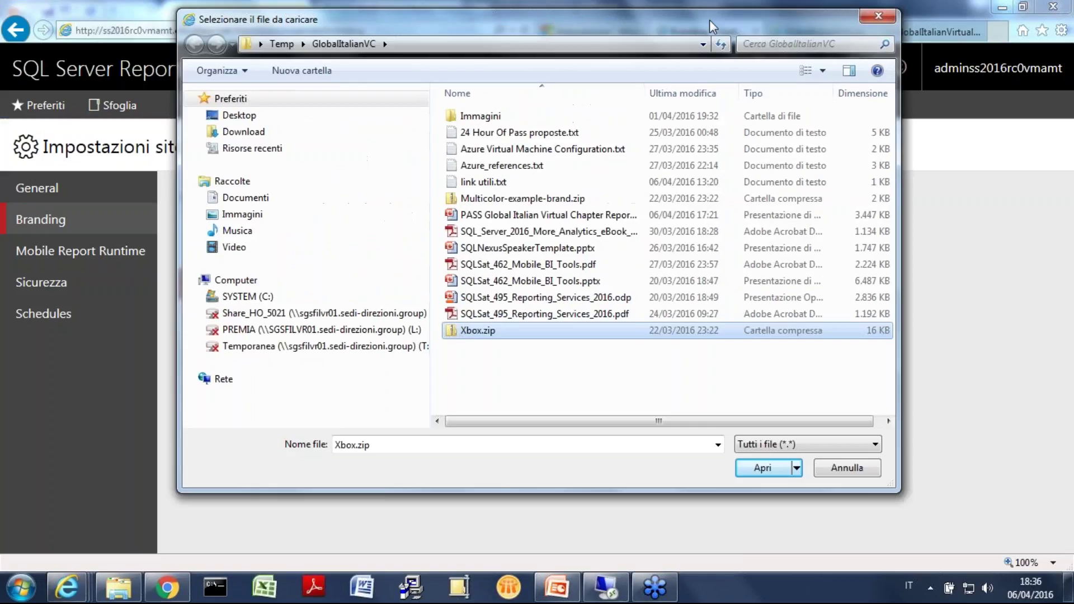
{"action": "left_click", "coordinate": [479, 331]}
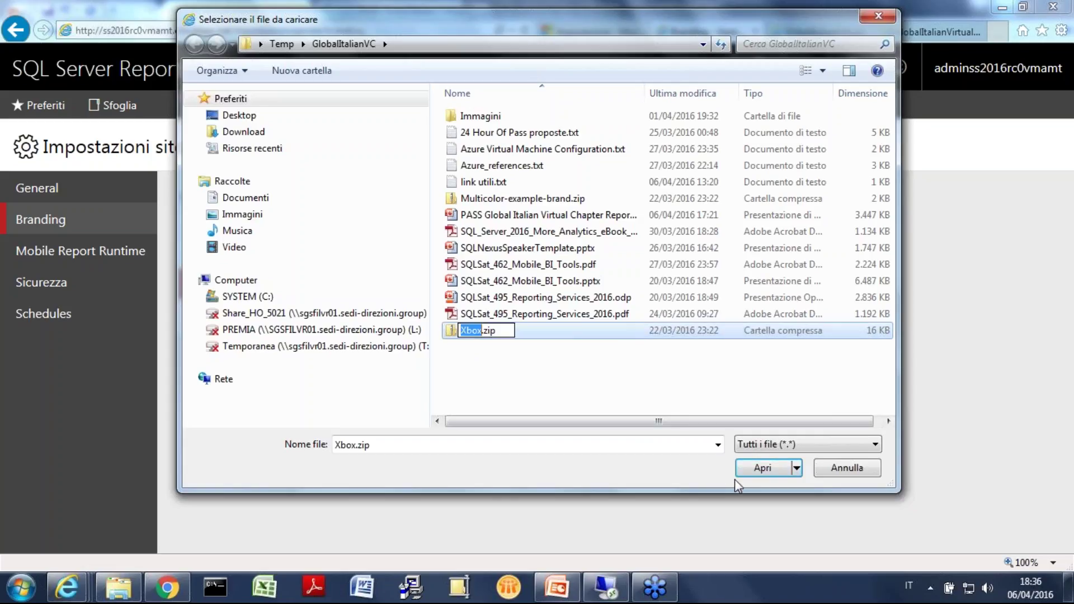
{"action": "left_click", "coordinate": [549, 369]}
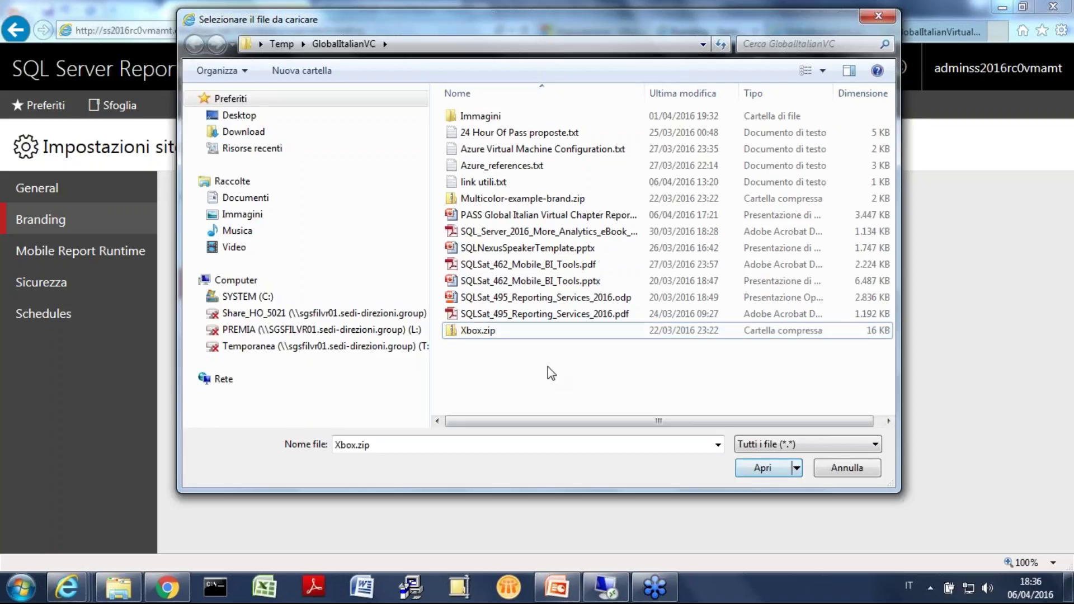
{"action": "left_click", "coordinate": [492, 332]}
{"action": "left_click", "coordinate": [763, 469]}
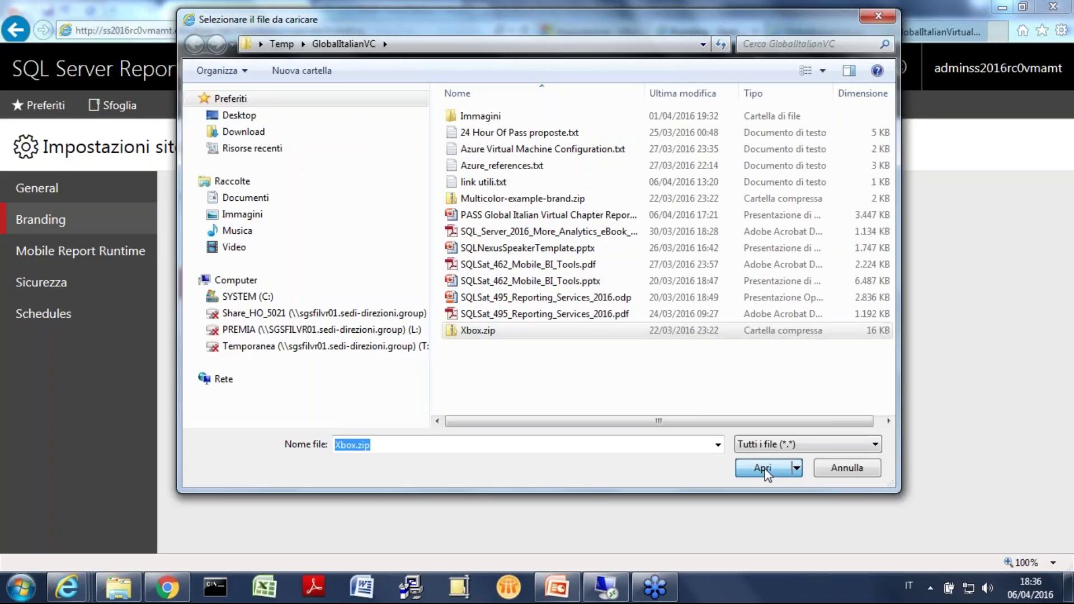
{"action": "left_click", "coordinate": [763, 468]}
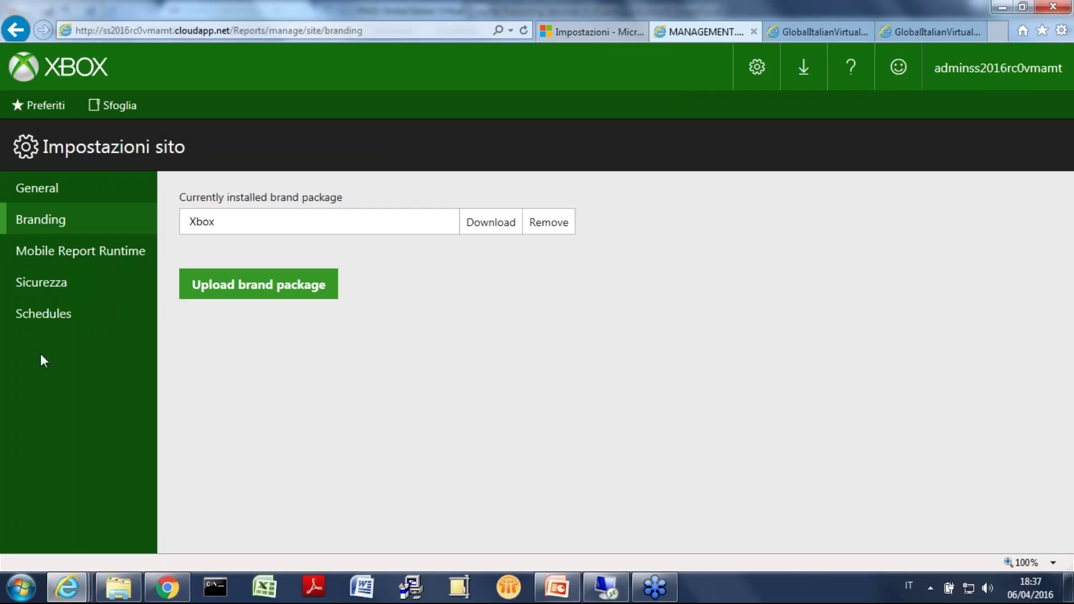
Remove the installed Xbox brand package and confirm reverting to the default branding.
{"action": "left_click", "coordinate": [549, 229]}
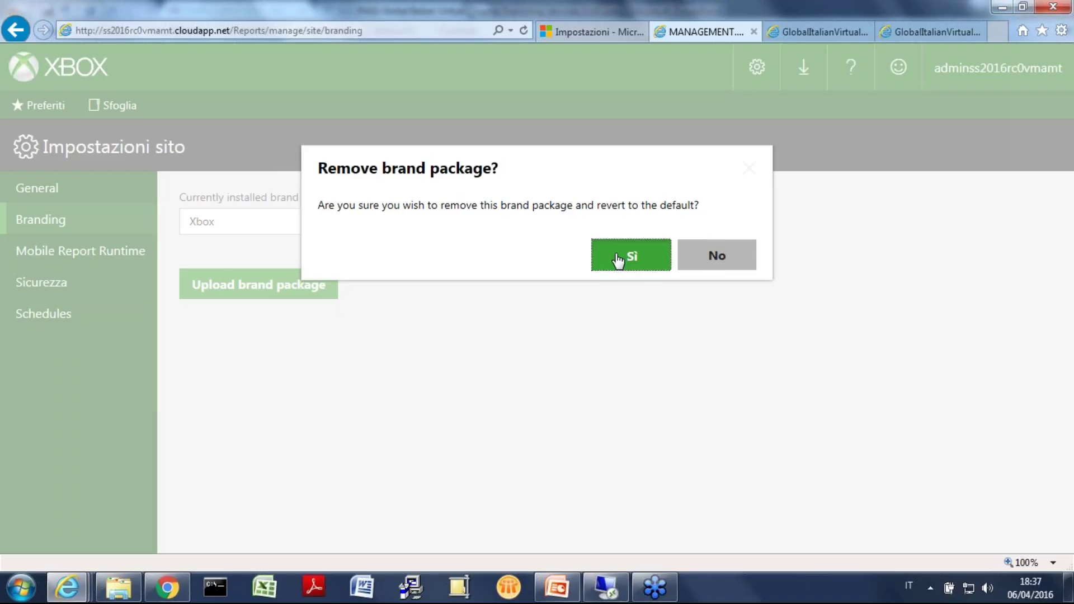
{"action": "left_click", "coordinate": [618, 259]}
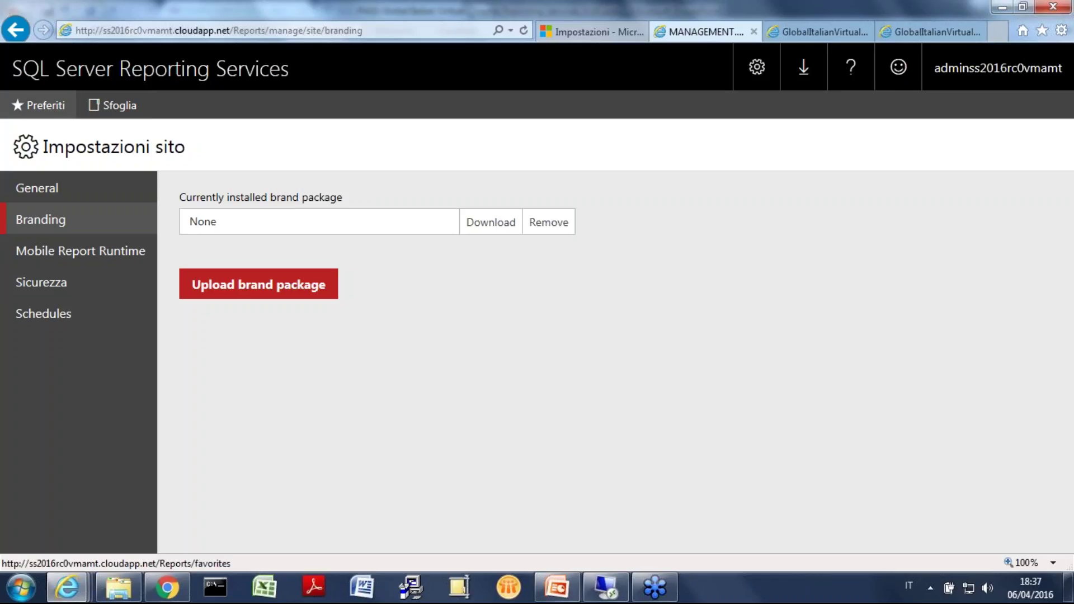
Return to the portal's home folder, switch to the PowerPoint presentation and start the slide show from the Demo 1 slide.
{"action": "left_click", "coordinate": [67, 75]}
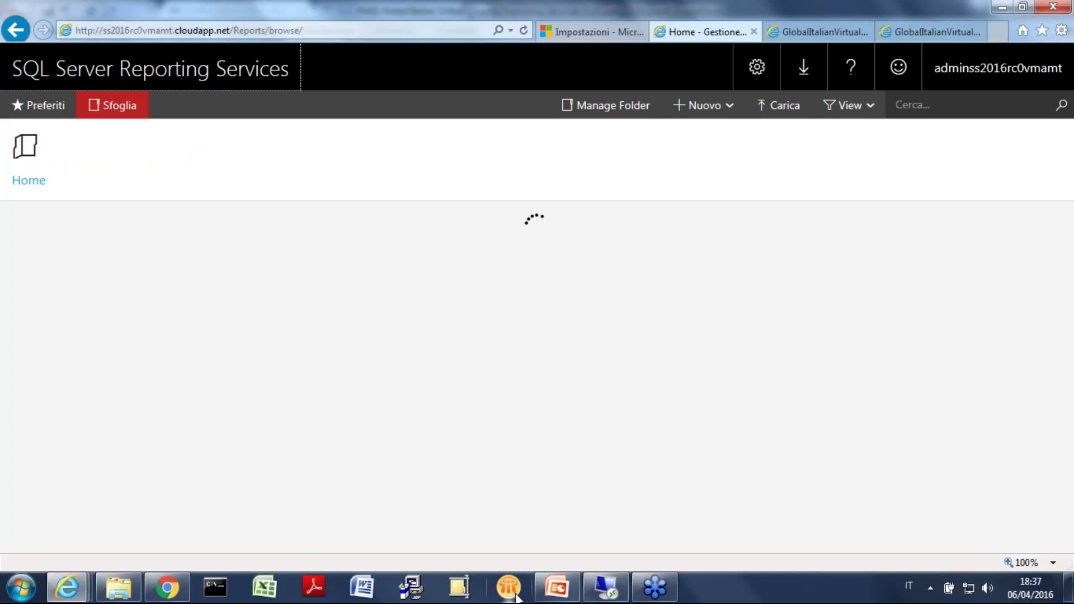
{"action": "left_click", "coordinate": [556, 587]}
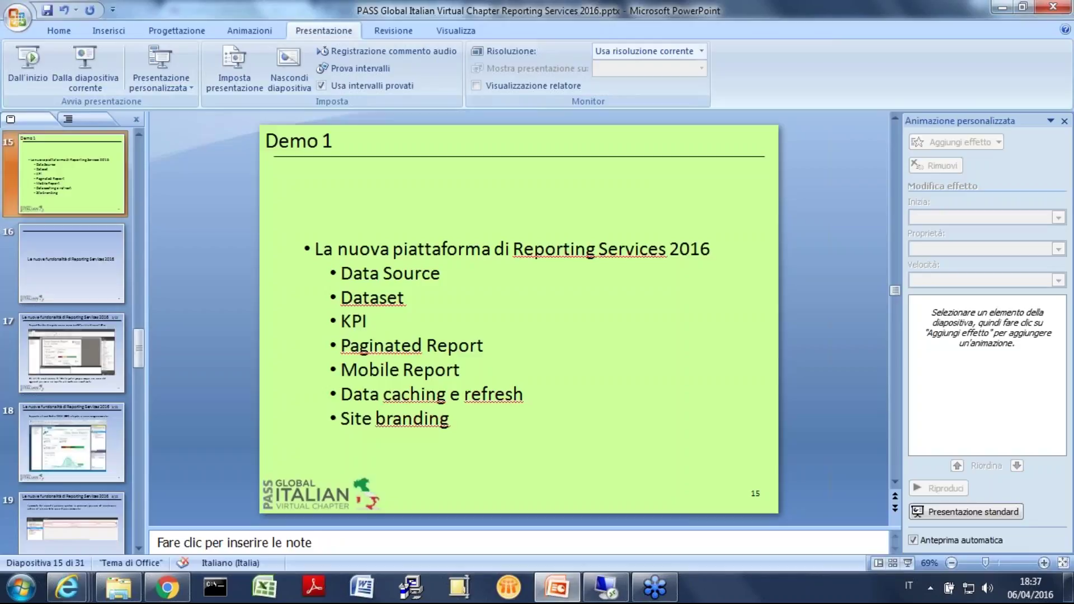
{"action": "left_click", "coordinate": [95, 65]}
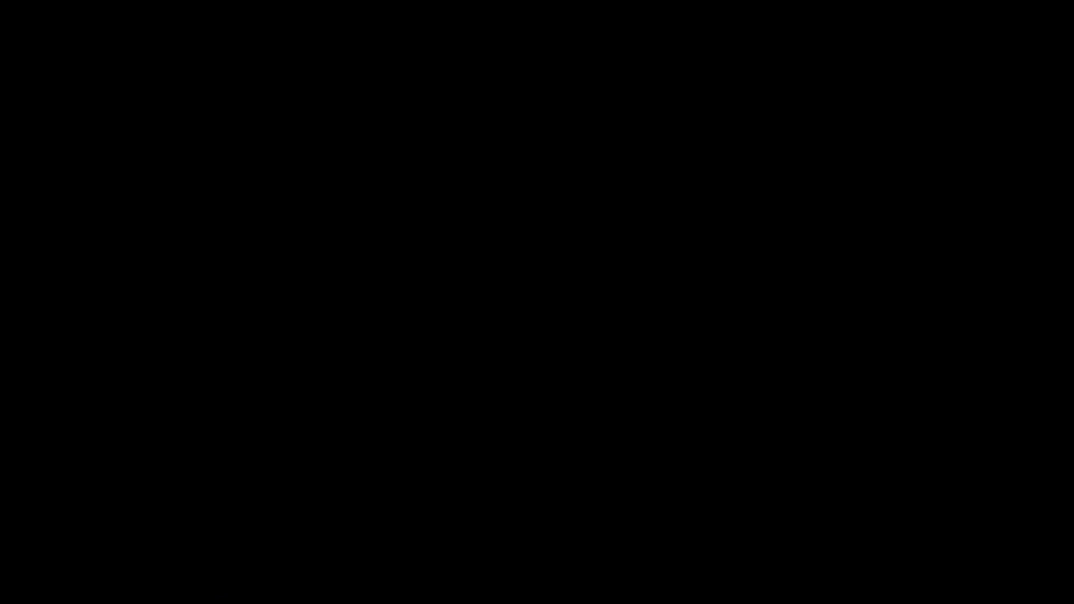
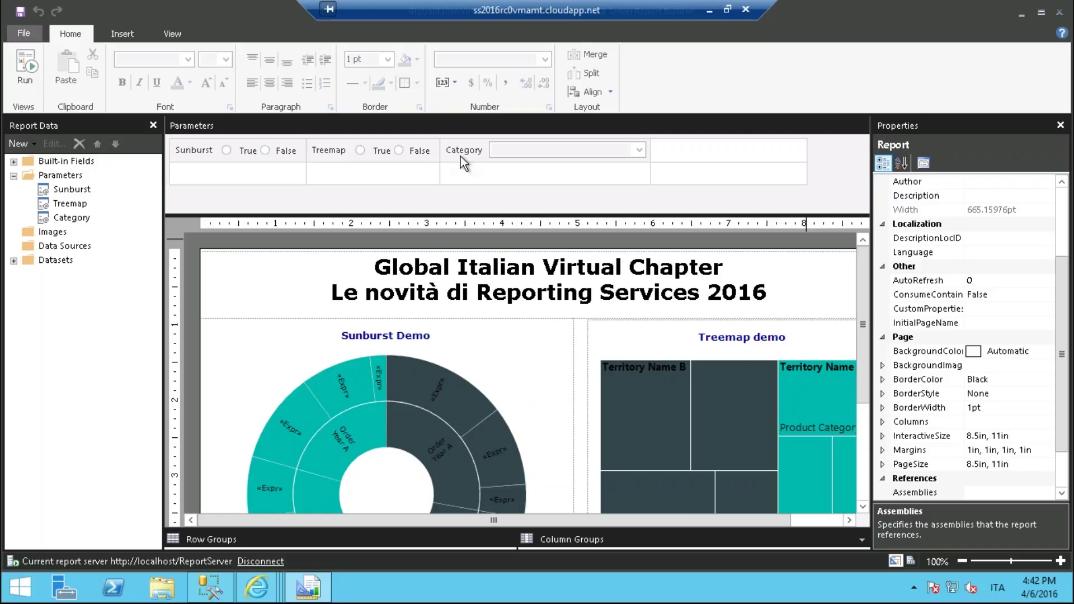
Rearrange the report parameters in the first row of the grid so Category comes first, followed by Sunburst and Treemap.
{"action": "left_click_drag", "start_coordinate": [461, 157], "coordinate": [412, 188]}
{"action": "left_click_drag", "start_coordinate": [231, 175], "coordinate": [231, 175]}
{"action": "left_click_drag", "start_coordinate": [446, 149], "coordinate": [662, 150]}
{"action": "left_click_drag", "start_coordinate": [317, 153], "coordinate": [444, 155]}
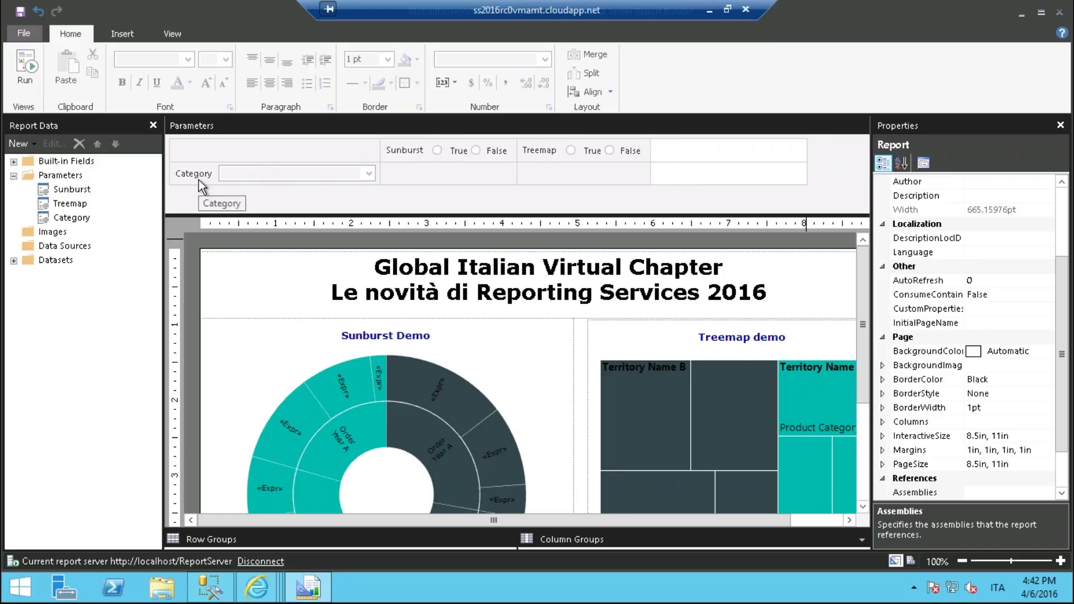
{"action": "left_click_drag", "start_coordinate": [199, 178], "coordinate": [194, 149]}
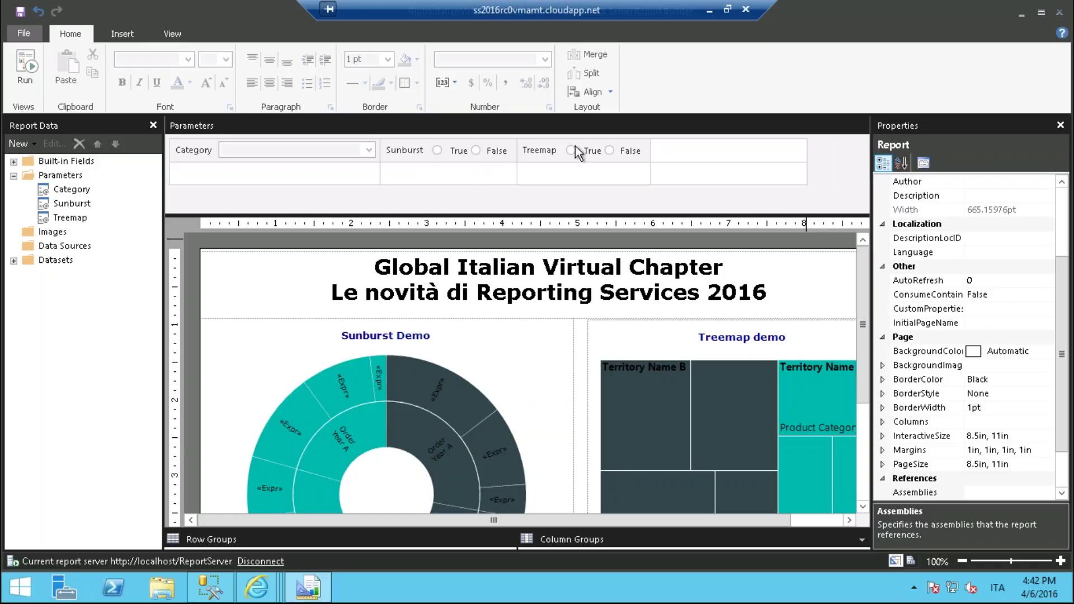
Move the Sunburst parameter directly below Treemap and delete the empty column between Category and Treemap.
{"action": "left_click_drag", "start_coordinate": [407, 152], "coordinate": [280, 181]}
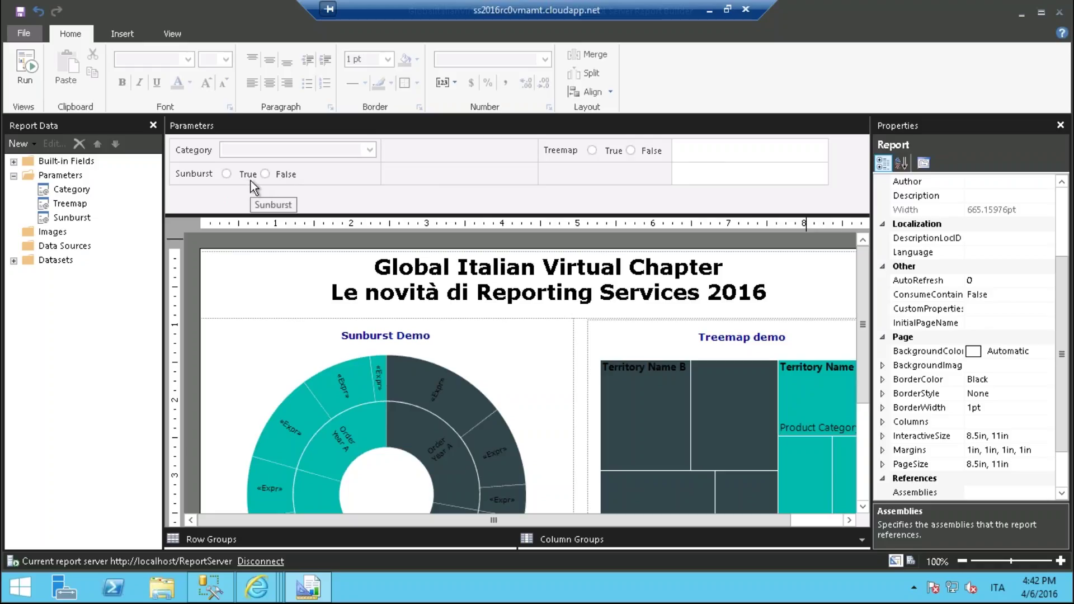
{"action": "left_click_drag", "start_coordinate": [251, 180], "coordinate": [355, 181]}
{"action": "left_click_drag", "start_coordinate": [570, 179], "coordinate": [570, 179]}
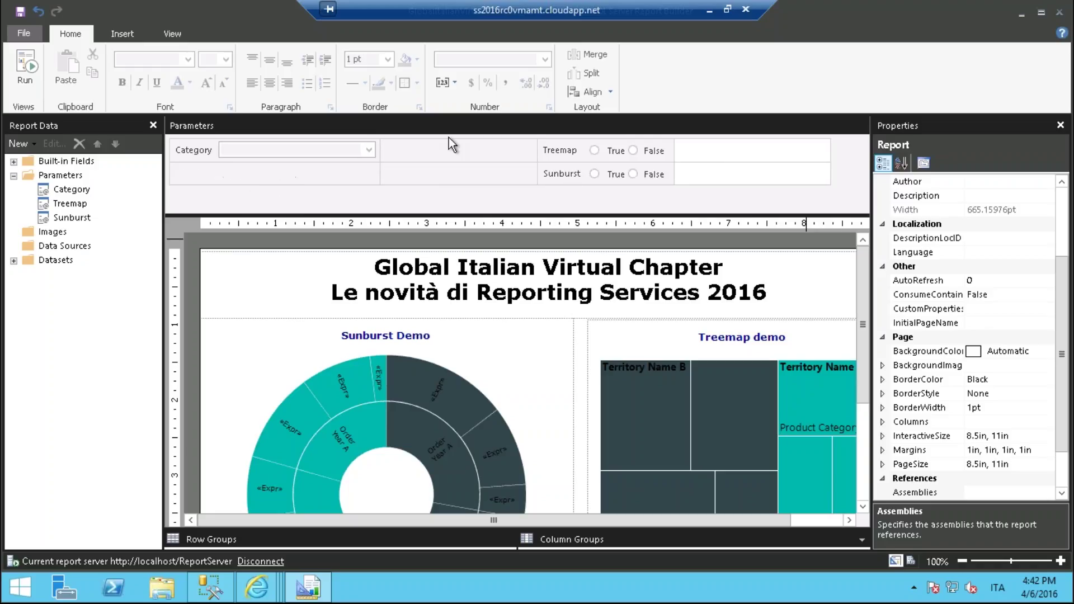
{"action": "right_click", "coordinate": [475, 160]}
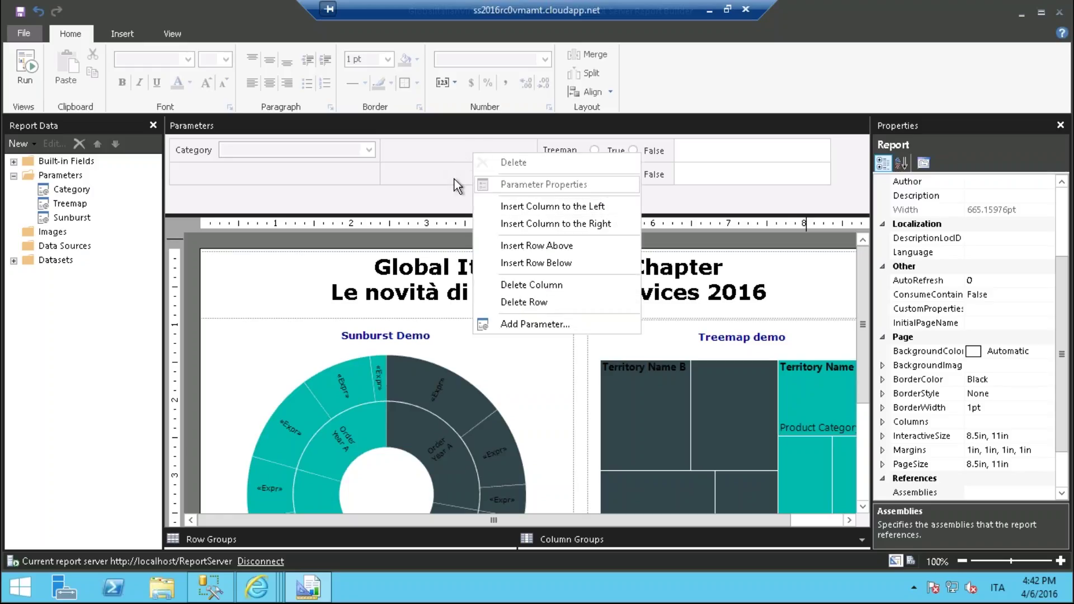
{"action": "left_click", "coordinate": [507, 284]}
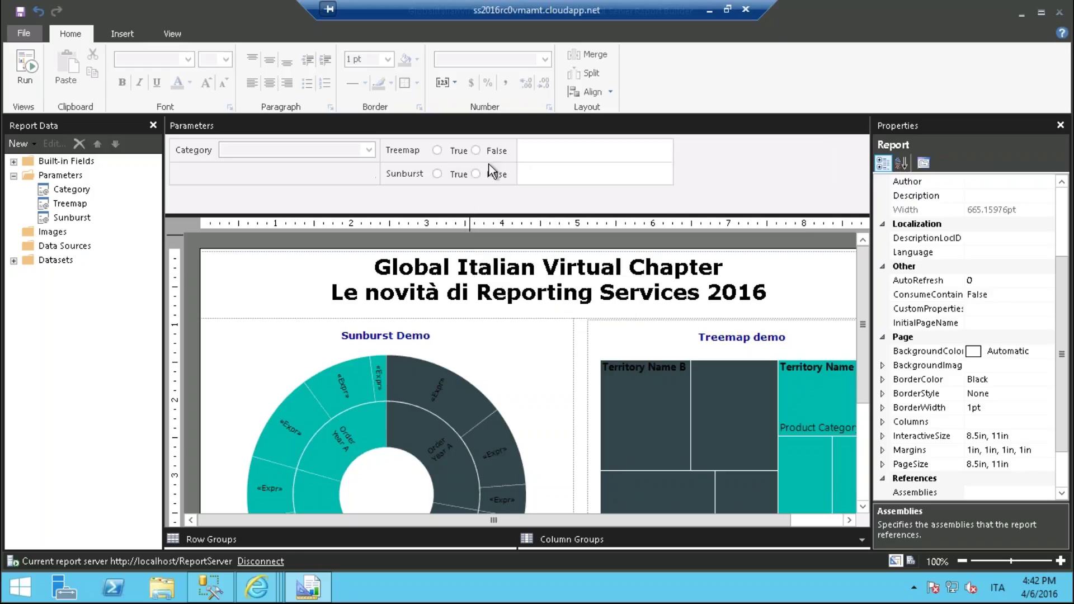
Delete the empty last column of the parameter grid, beside Treemap and Sunburst.
{"action": "right_click", "coordinate": [552, 151]}
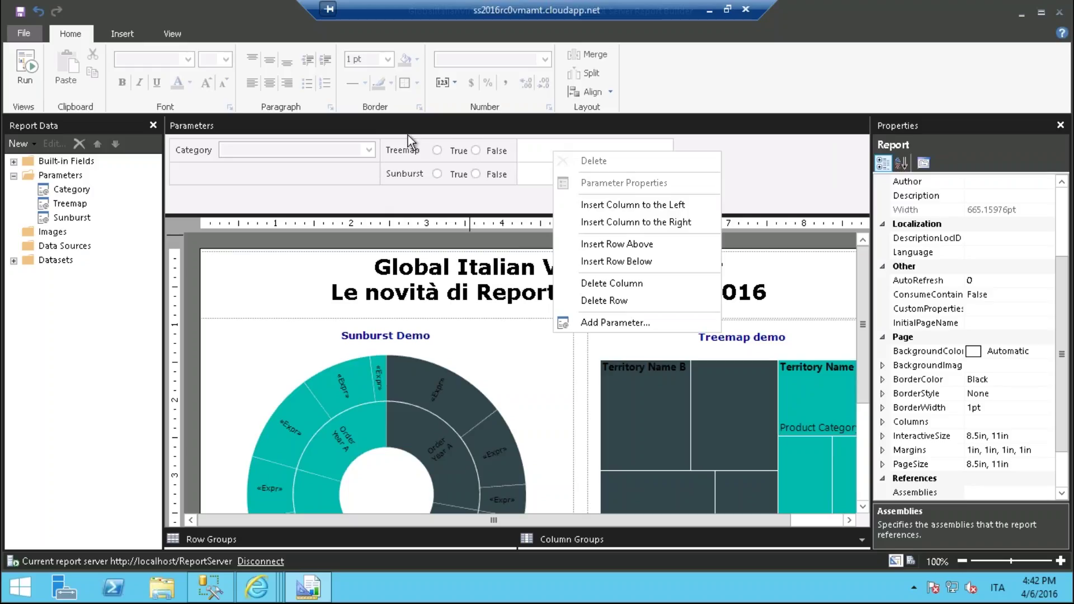
{"action": "right_click", "coordinate": [362, 153]}
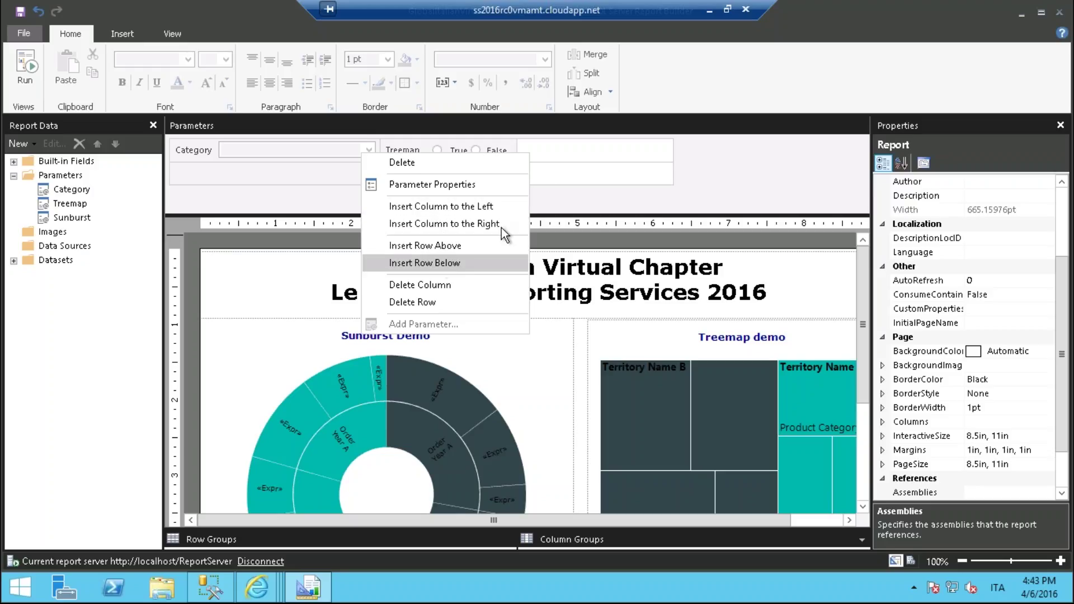
{"action": "right_click", "coordinate": [553, 147]}
{"action": "right_click", "coordinate": [553, 146]}
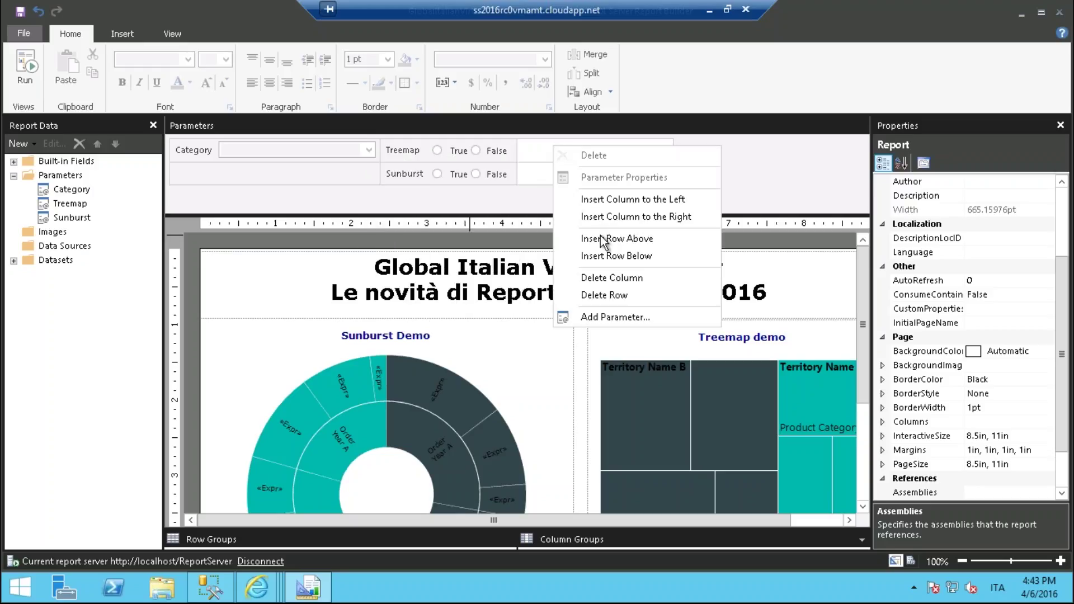
{"action": "left_click", "coordinate": [601, 278]}
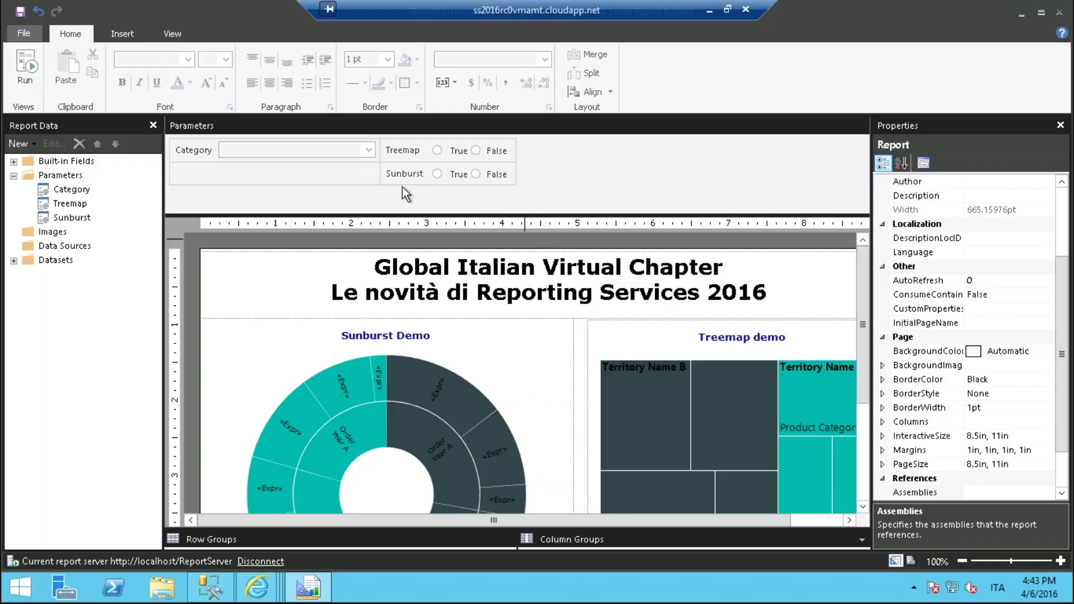
Insert a new column to the right of Treemap and move the Sunburst parameter into its first row.
{"action": "right_click", "coordinate": [488, 151]}
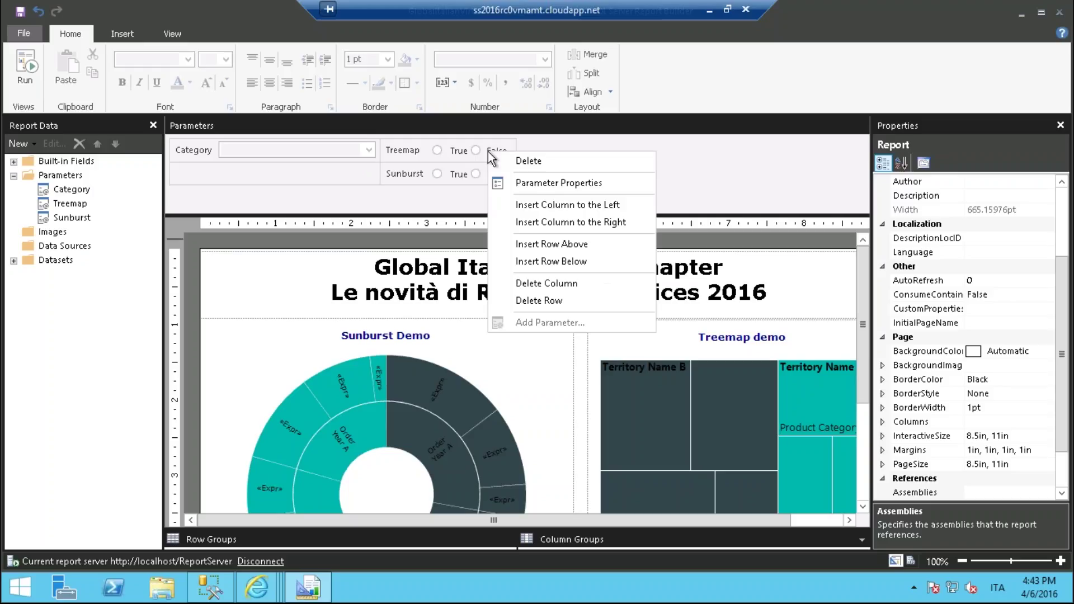
{"action": "left_click", "coordinate": [558, 218]}
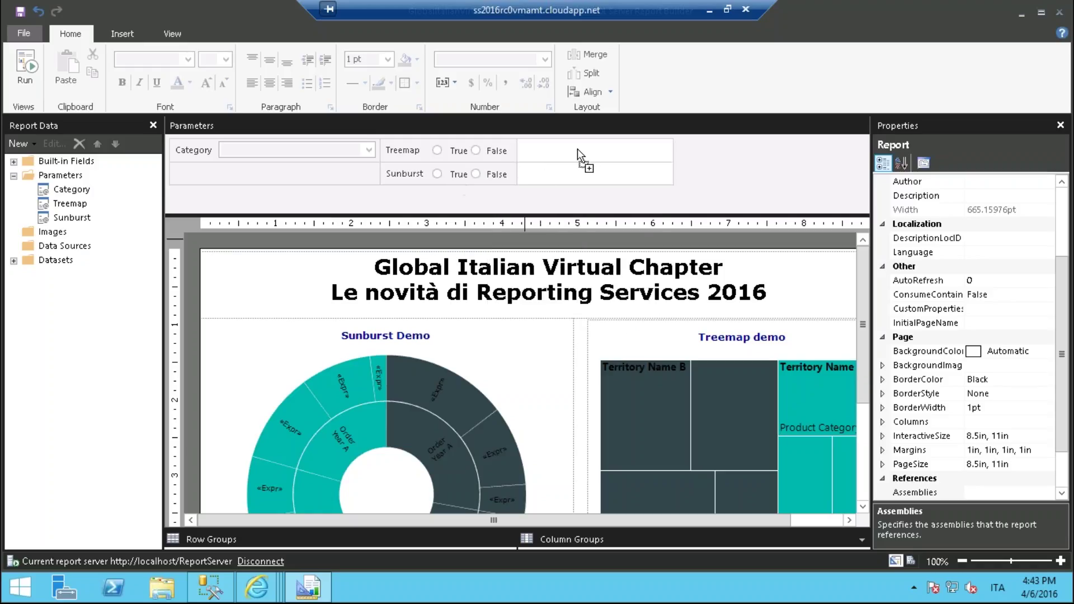
{"action": "left_click_drag", "start_coordinate": [578, 148], "coordinate": [577, 148]}
Delete the empty second row of the parameter grid and reduce the height of the parameter area.
{"action": "right_click", "coordinate": [171, 179]}
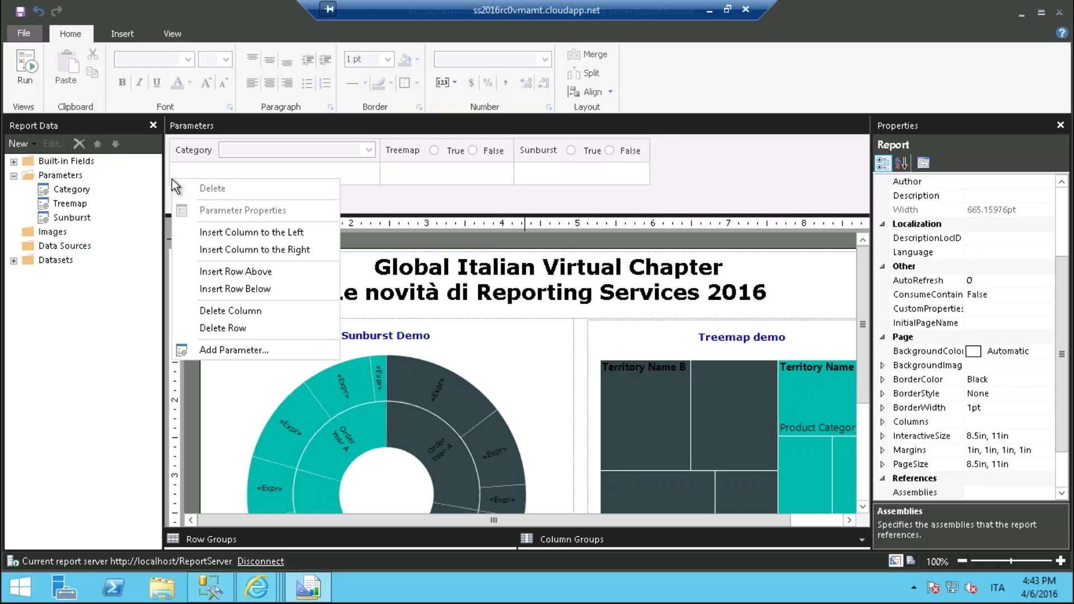
{"action": "left_click", "coordinate": [230, 329]}
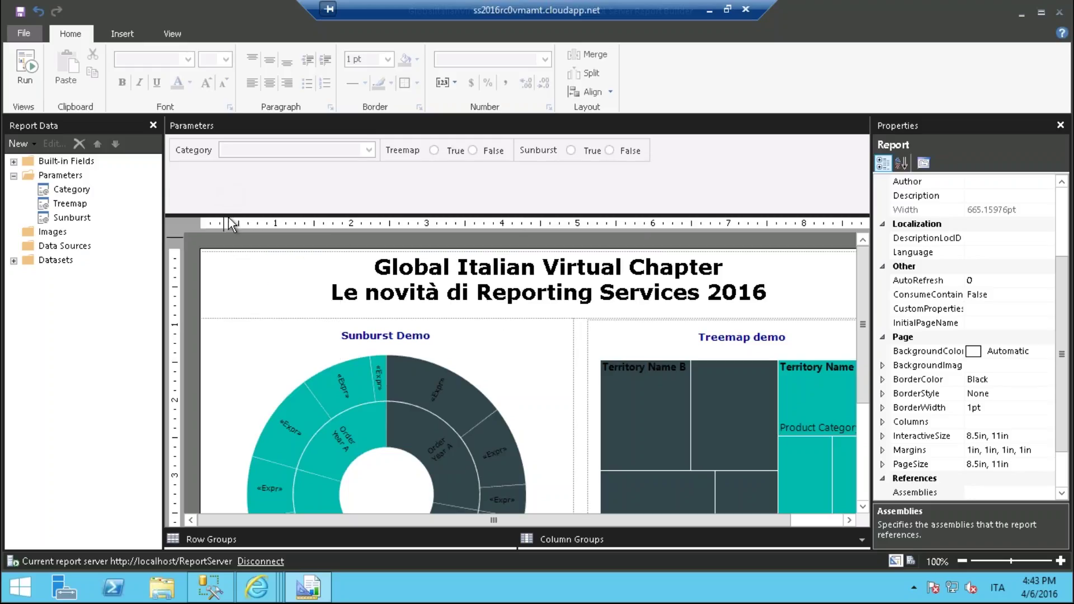
{"action": "mouse_move", "coordinate": [228, 218]}
{"action": "left_mouse_down"}
{"action": "mouse_move", "coordinate": [238, 173]}
{"action": "mouse_move", "coordinate": [173, 193]}
{"action": "left_mouse_up"}
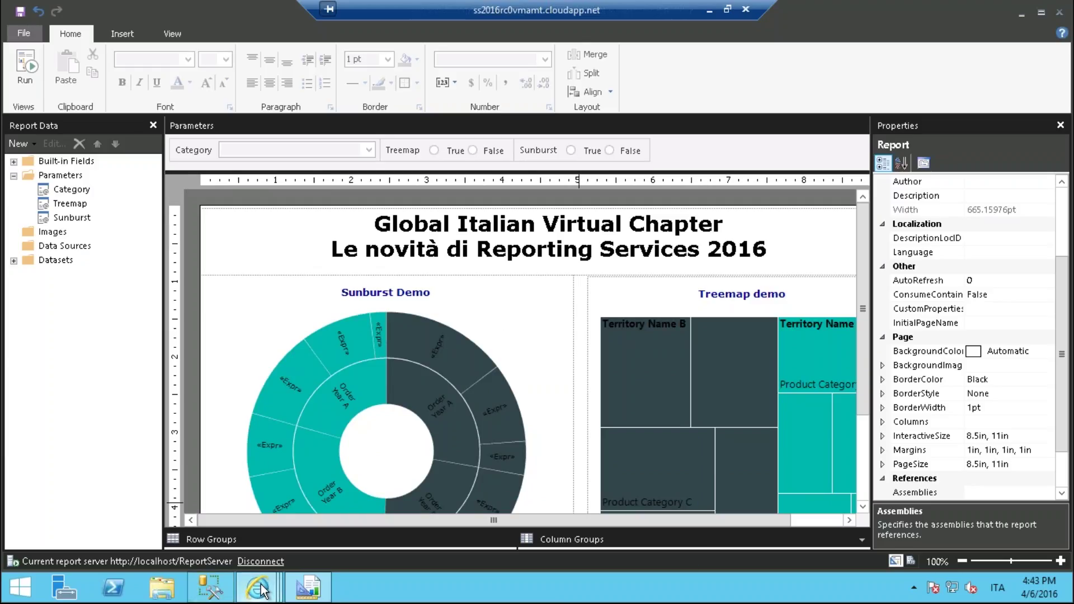
Switch to the GlobalItalianVirtualChapter_demo report in Internet Explorer and run it with Sunburst set to True and all categories selected.
{"action": "mouse_move", "coordinate": [261, 589]}
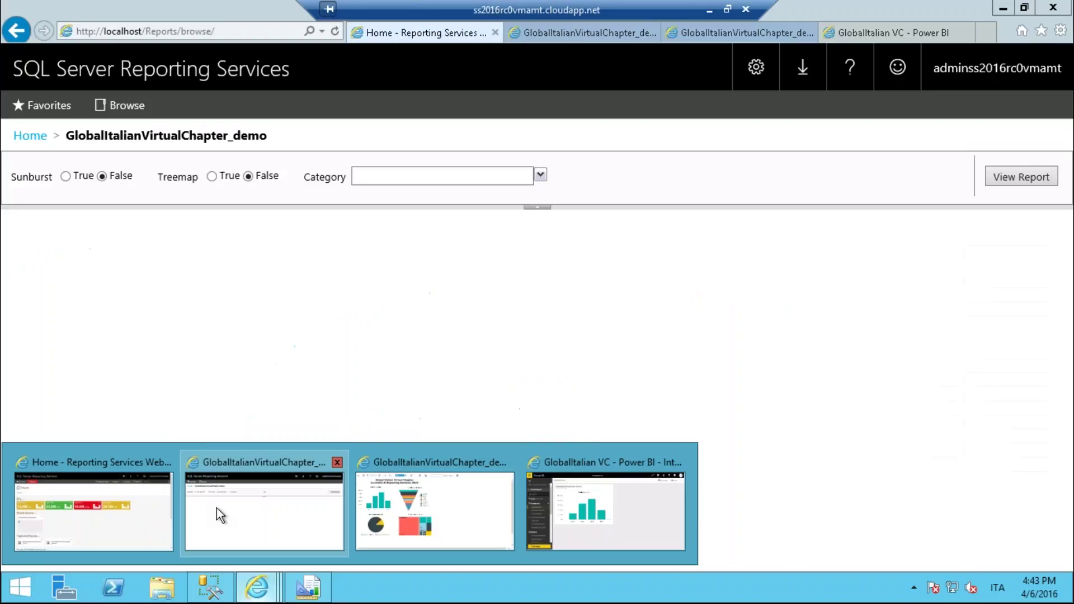
{"action": "left_click", "coordinate": [216, 507]}
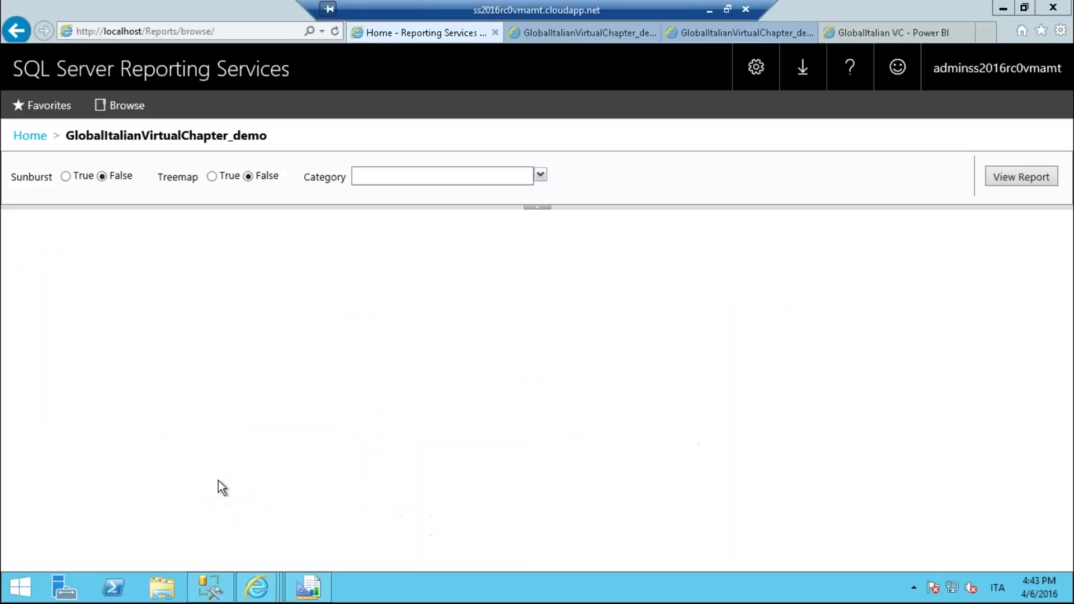
{"action": "left_click", "coordinate": [541, 175]}
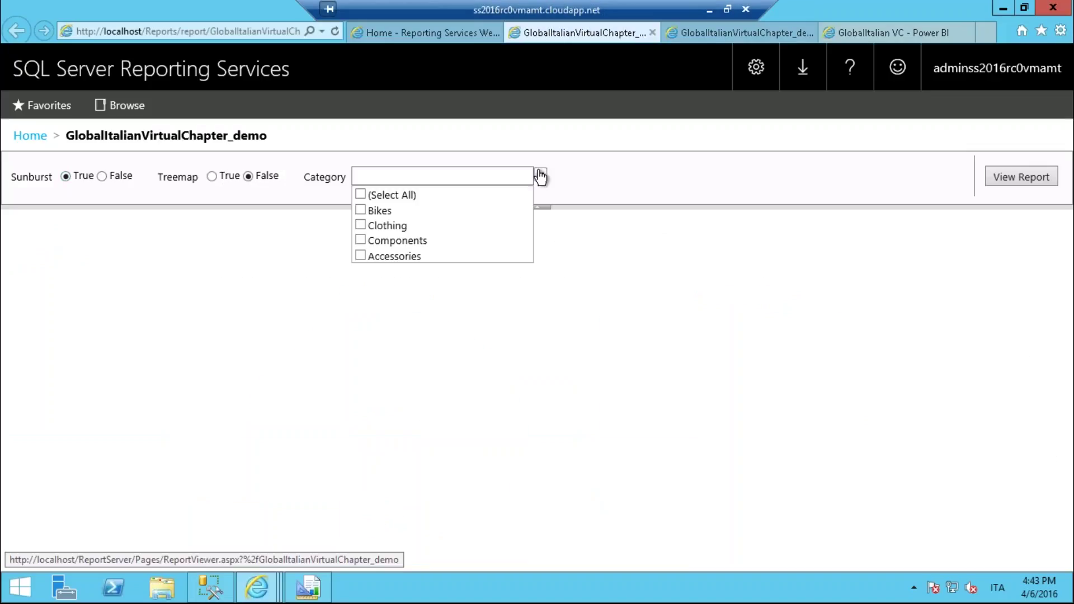
{"action": "left_click", "coordinate": [360, 194]}
{"action": "left_click", "coordinate": [1004, 178]}
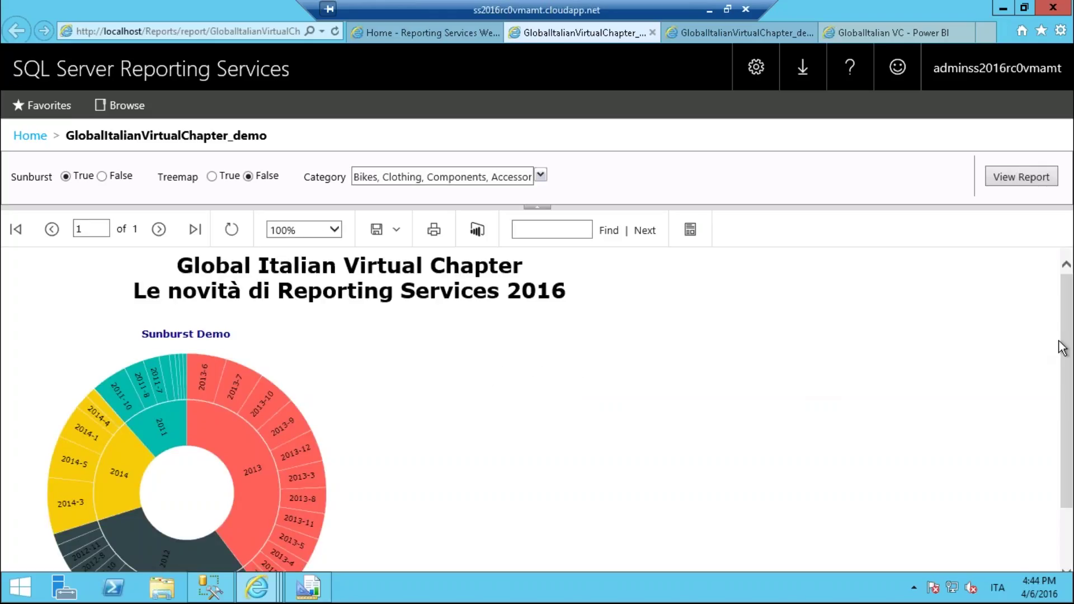
Examine the sunburst chart's year and month segments and the tooltip values they show.
{"action": "scroll", "coordinate": [1069, 394], "scroll_direction": "down", "scroll_amount": 1}
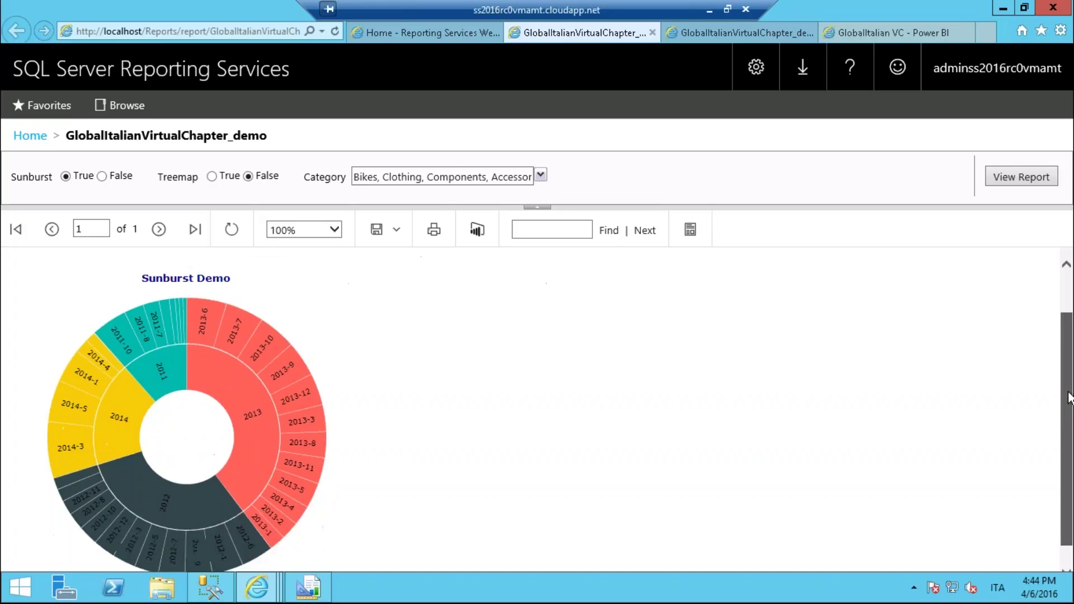
{"action": "scroll", "coordinate": [1069, 396], "scroll_direction": "down", "scroll_amount": 1}
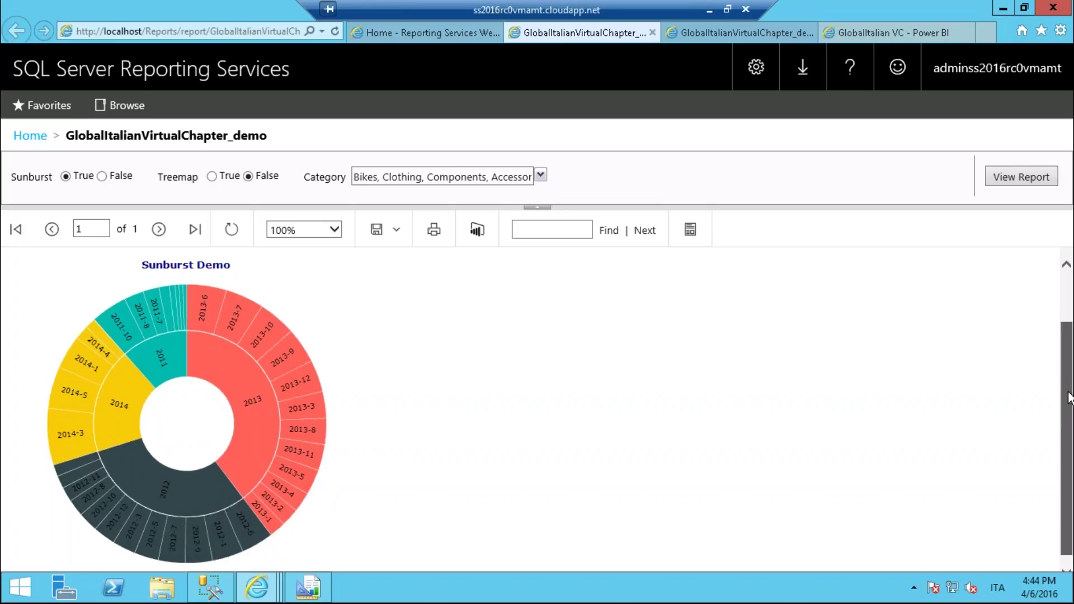
{"action": "scroll", "coordinate": [1069, 397], "scroll_direction": "down", "scroll_amount": 1}
{"action": "mouse_move", "coordinate": [229, 305]}
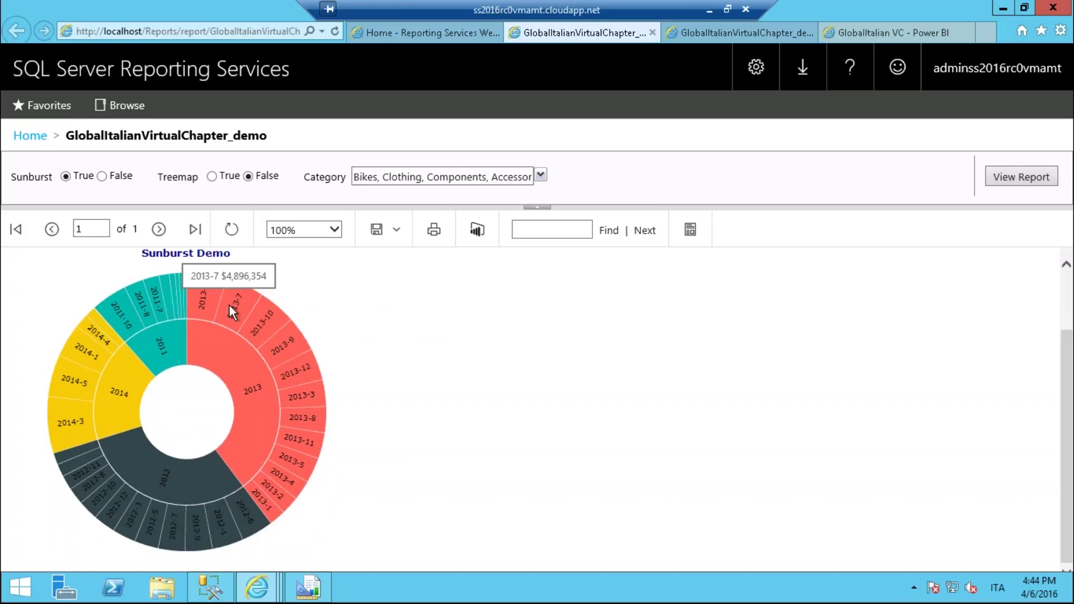
{"action": "mouse_move", "coordinate": [226, 372]}
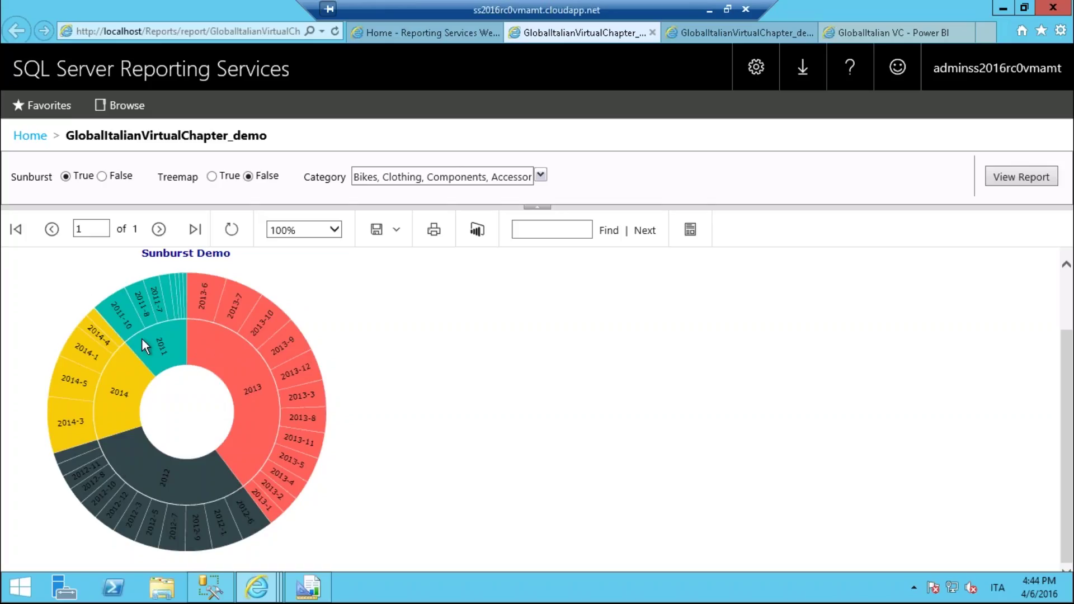
{"action": "mouse_move", "coordinate": [141, 339]}
Set the Treemap parameter to True, rerun the report and look over the treemap beside the sunburst chart.
{"action": "left_click", "coordinate": [212, 176]}
{"action": "left_click", "coordinate": [1009, 178]}
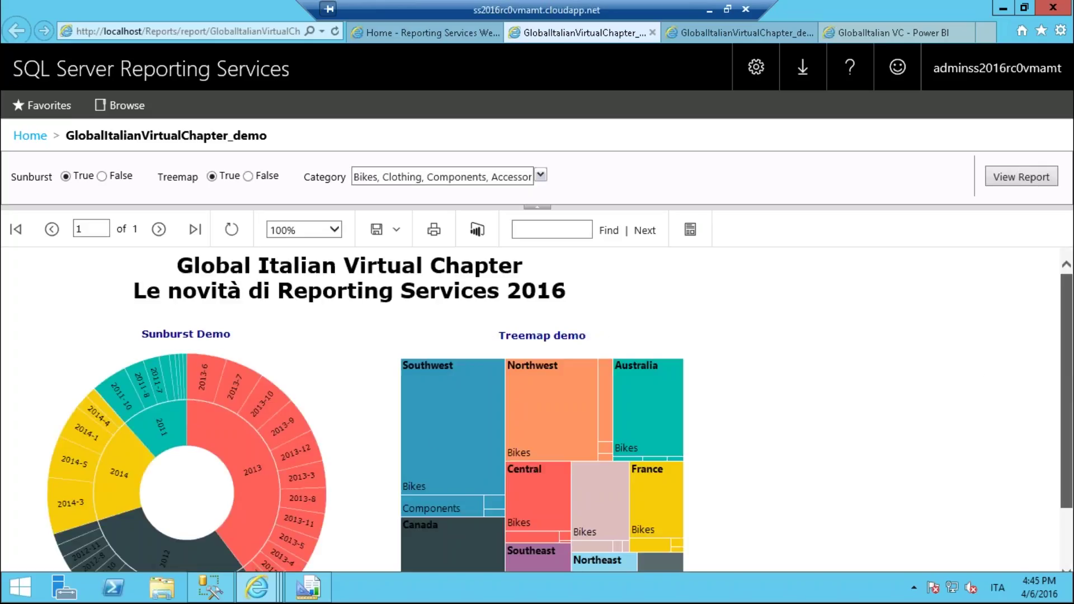
{"action": "scroll", "coordinate": [536, 409], "scroll_direction": "down", "scroll_amount": 1}
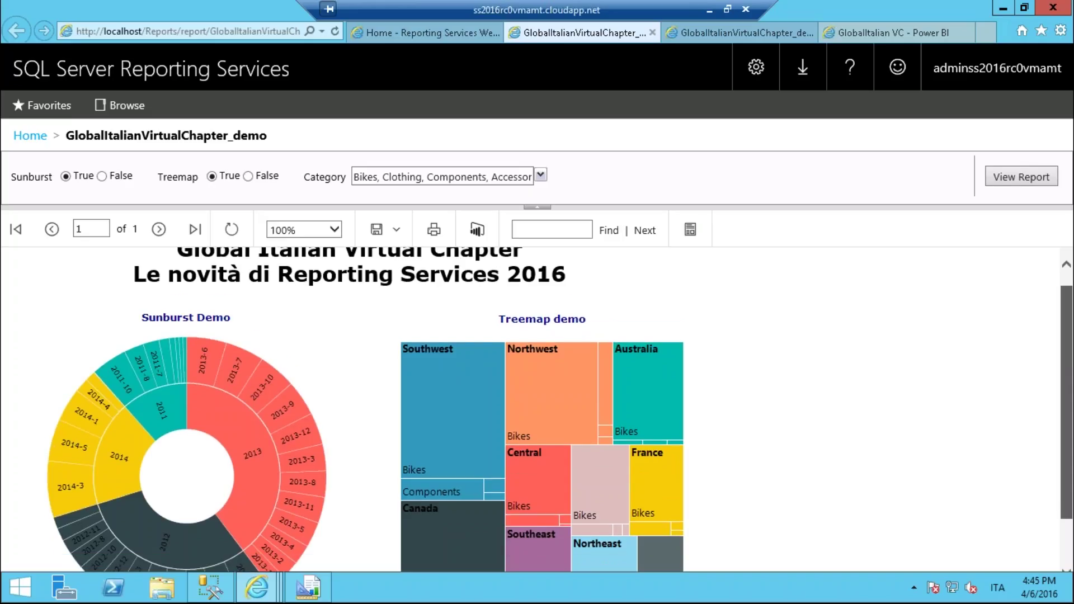
{"action": "scroll", "coordinate": [537, 408], "scroll_direction": "down", "scroll_amount": 1}
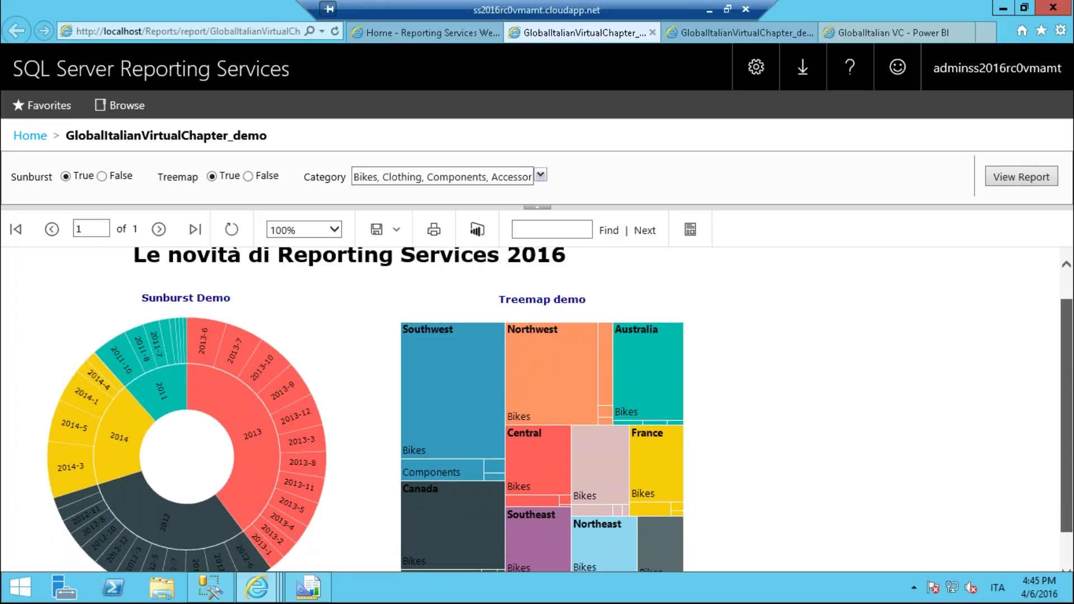
{"action": "scroll", "coordinate": [435, 341], "scroll_direction": "down", "scroll_amount": 1}
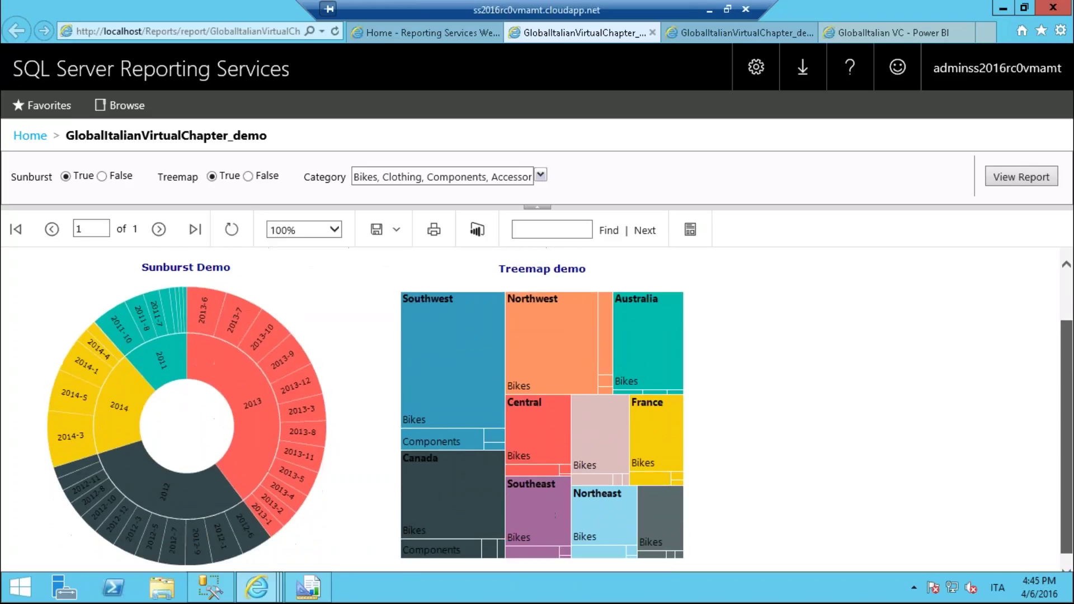
{"action": "scroll", "coordinate": [436, 341], "scroll_direction": "down", "scroll_amount": 1}
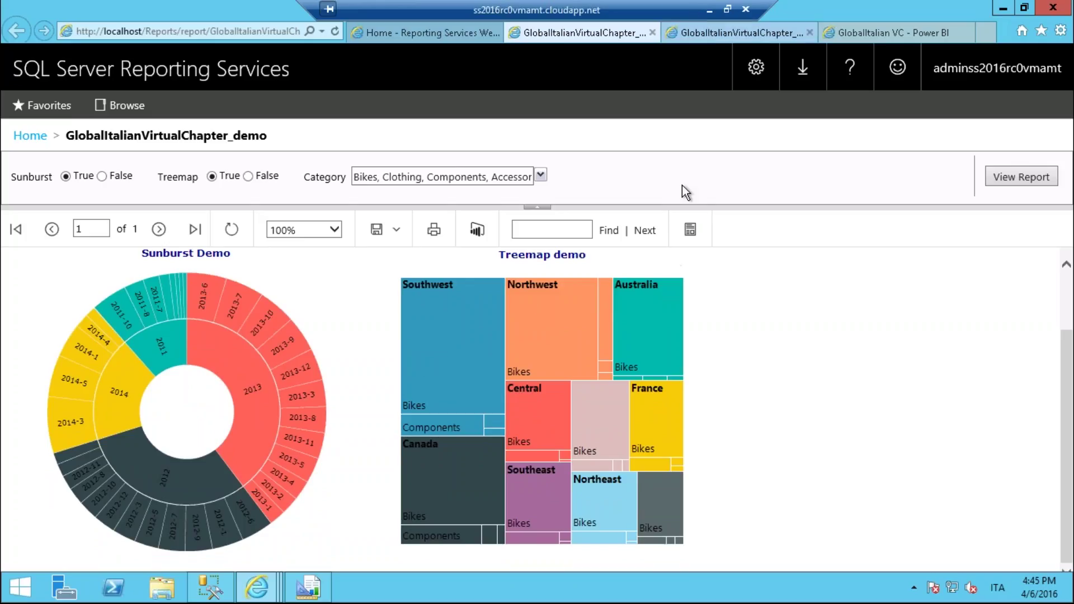
Minimize the remote desktop, start the PowerPoint slide show from the Demo 2 slide and advance to the report printing slide.
{"action": "left_click", "coordinate": [709, 10]}
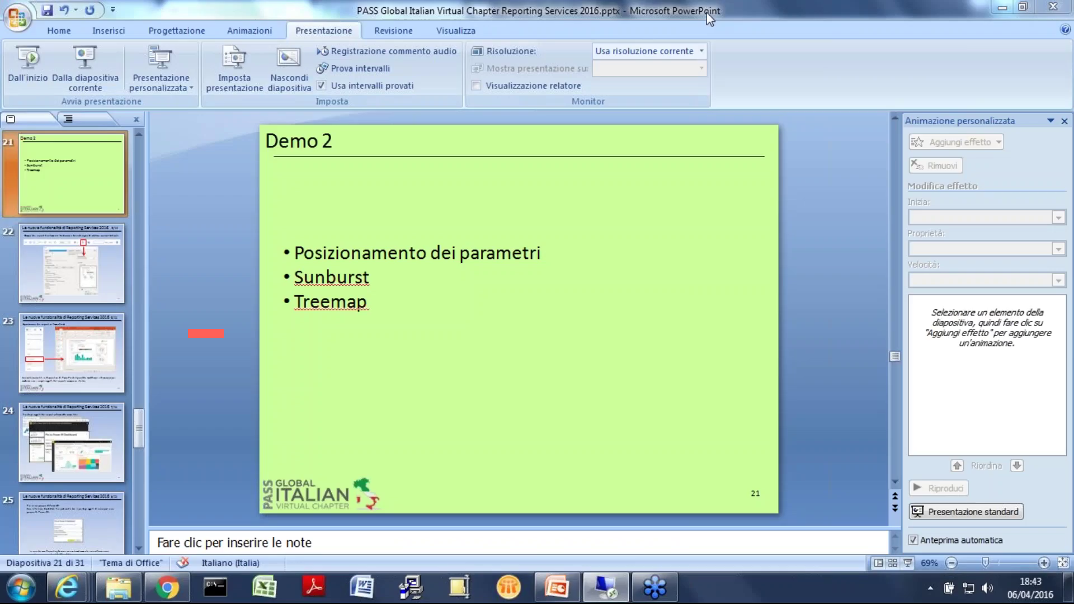
{"action": "left_click", "coordinate": [196, 29]}
{"action": "left_click", "coordinate": [351, 32]}
{"action": "left_click", "coordinate": [86, 70]}
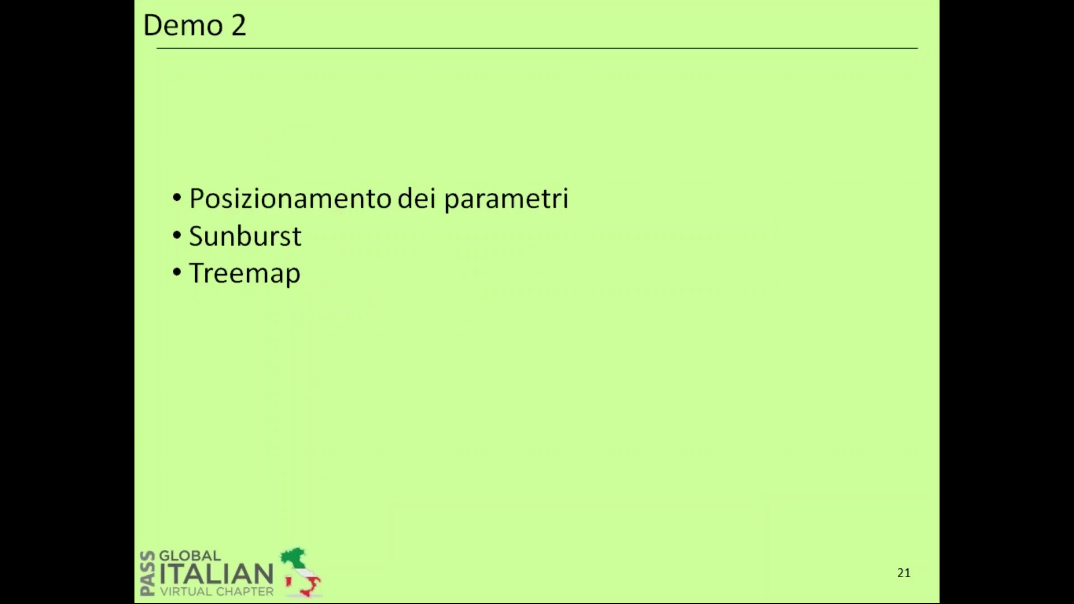
{"action": "key", "text": "Right"}
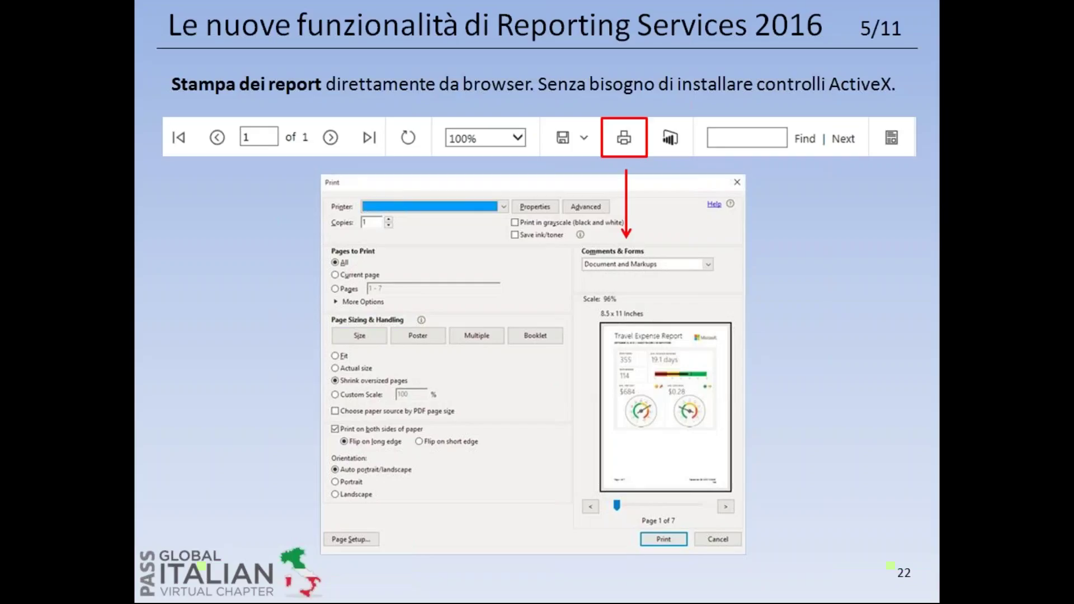